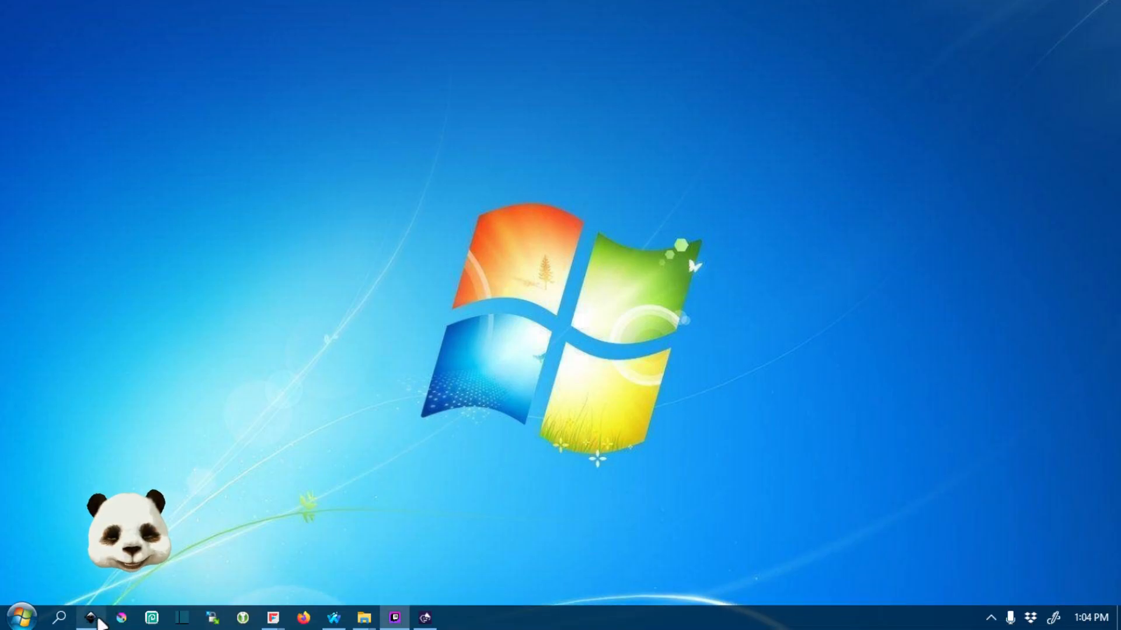
# Step: Switch to the fantasy map in Inkscape and examine the outline and edge strokes of the large forest near Ixos
pyautogui.click(97, 620)
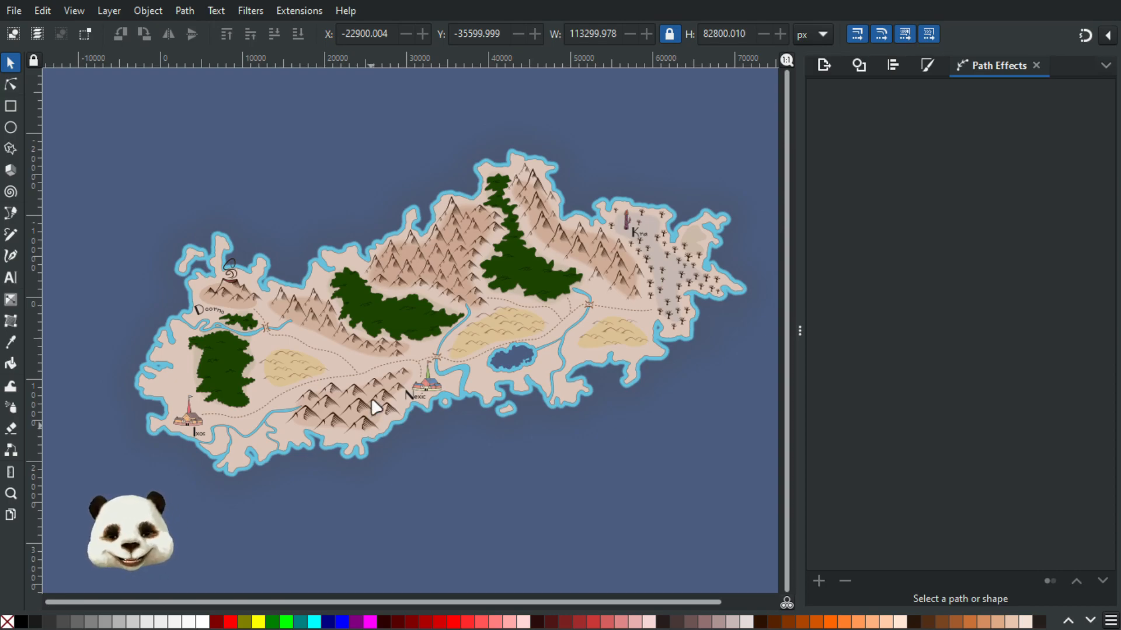
pyautogui.scroll(2, 146, 376)
pyautogui.scroll(1, 202, 315)
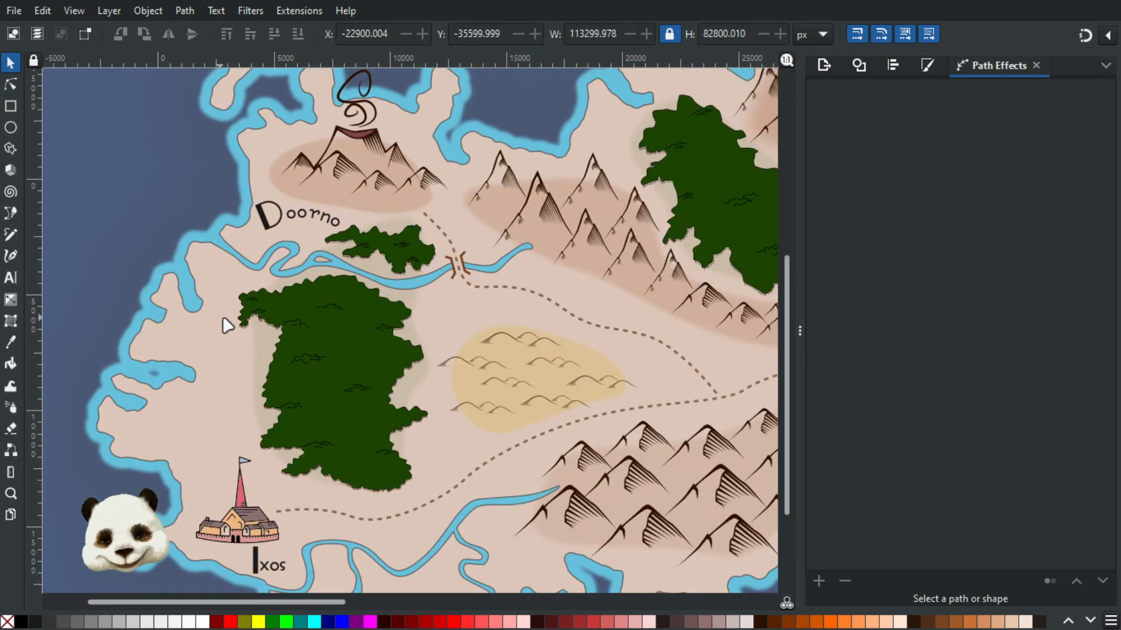
pyautogui.scroll(2, 407, 265)
pyautogui.moveTo(553, 413); pyautogui.dragTo(663, 240)
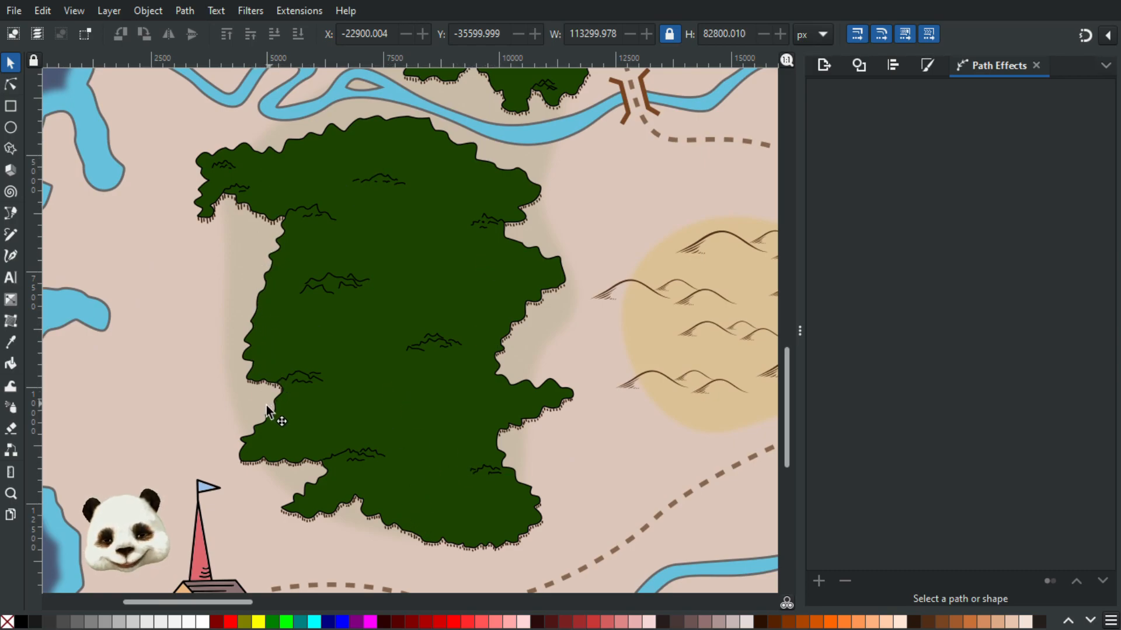
pyautogui.scroll(1, 274, 472)
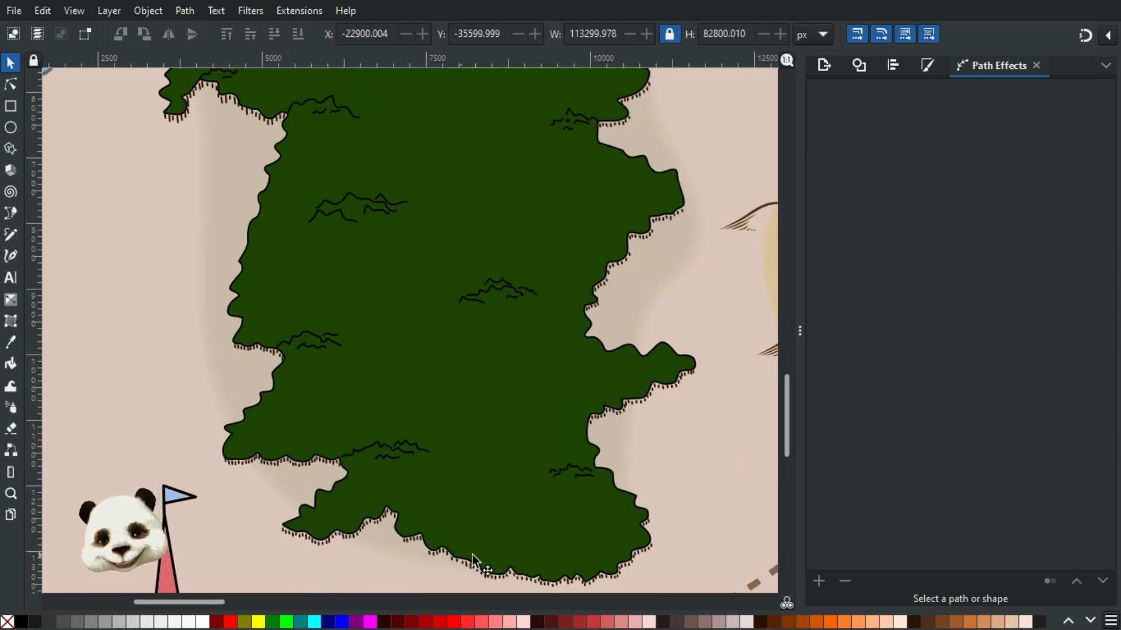
pyautogui.scroll(-3, 725, 278)
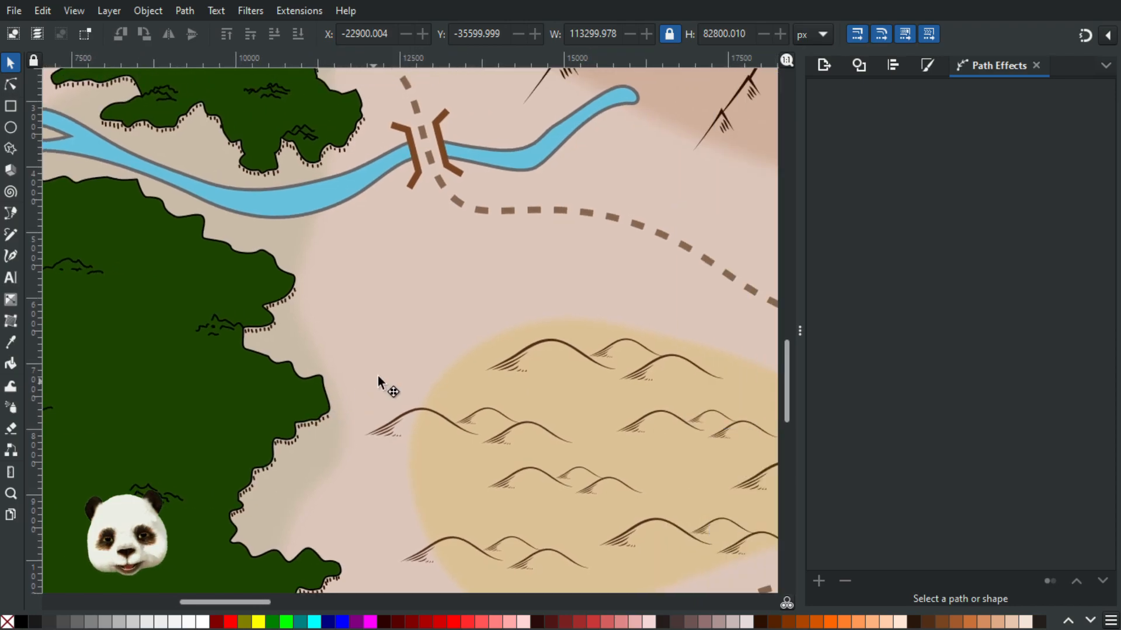
# Step: Examine the outlines, shading and inner tree marks of the central and northern forests
pyautogui.scroll(1, 461, 292)
pyautogui.scroll(1, 466, 222)
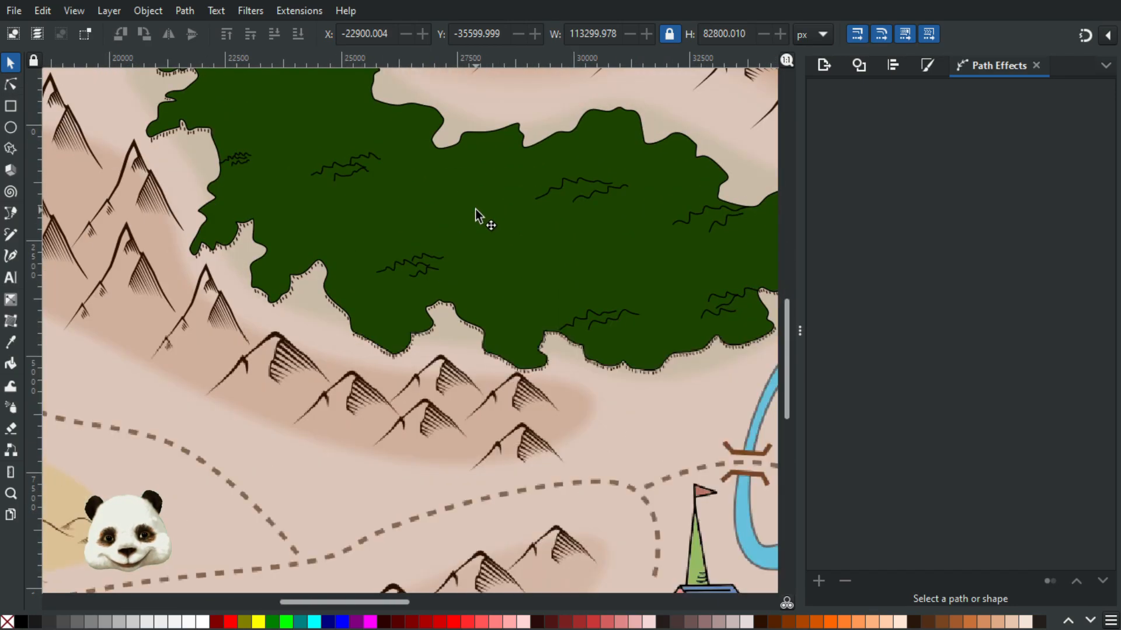
pyautogui.moveTo(441, 266); pyautogui.dragTo(414, 358)
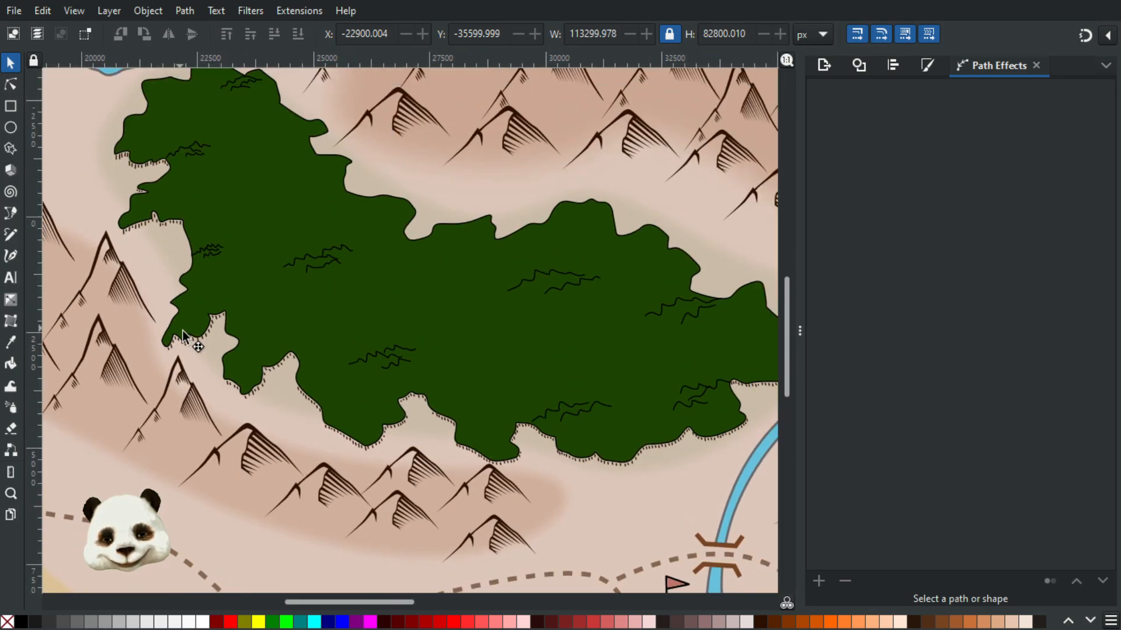
pyautogui.moveTo(601, 313); pyautogui.dragTo(152, 417)
pyautogui.scroll(-2, 408, 408)
pyautogui.moveTo(556, 282); pyautogui.dragTo(379, 451)
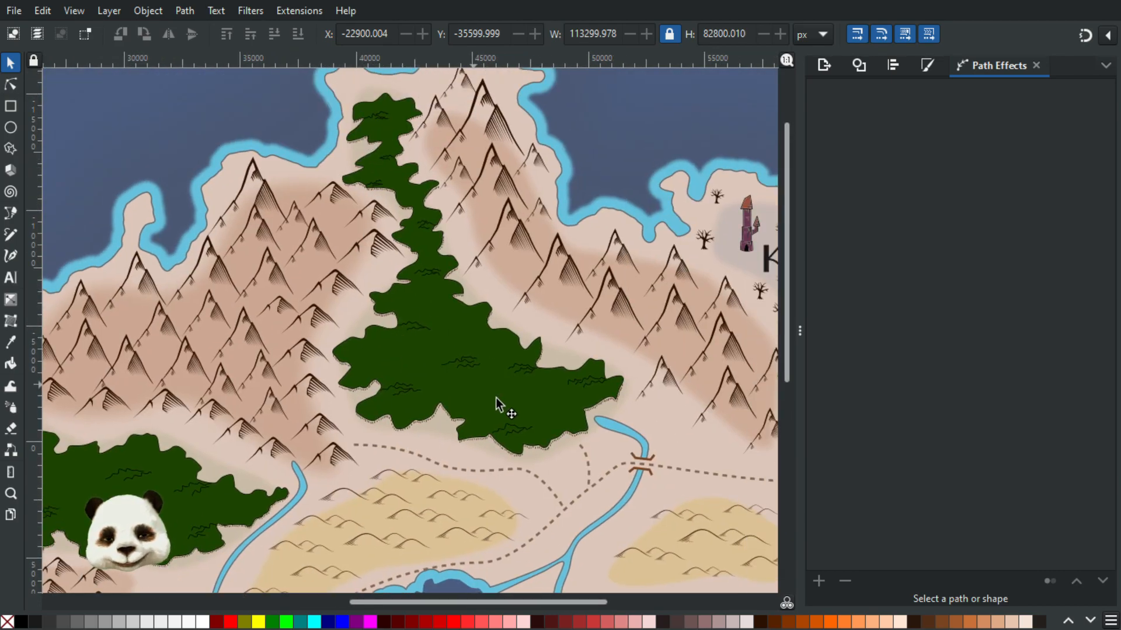
pyautogui.scroll(2, 488, 380)
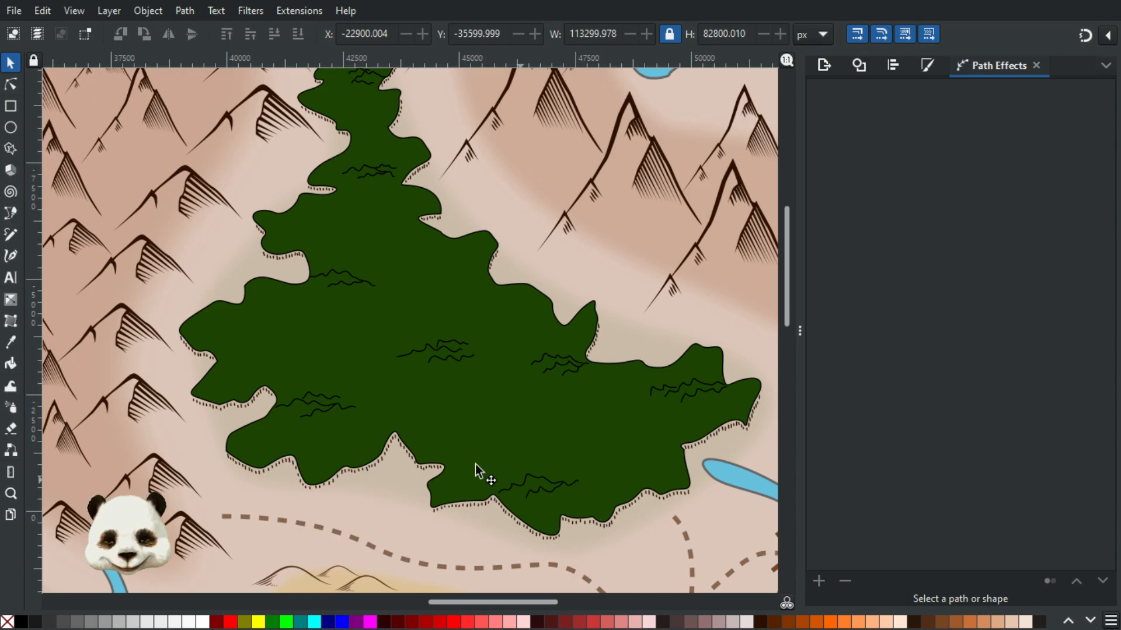
pyautogui.scroll(-3, 342, 400)
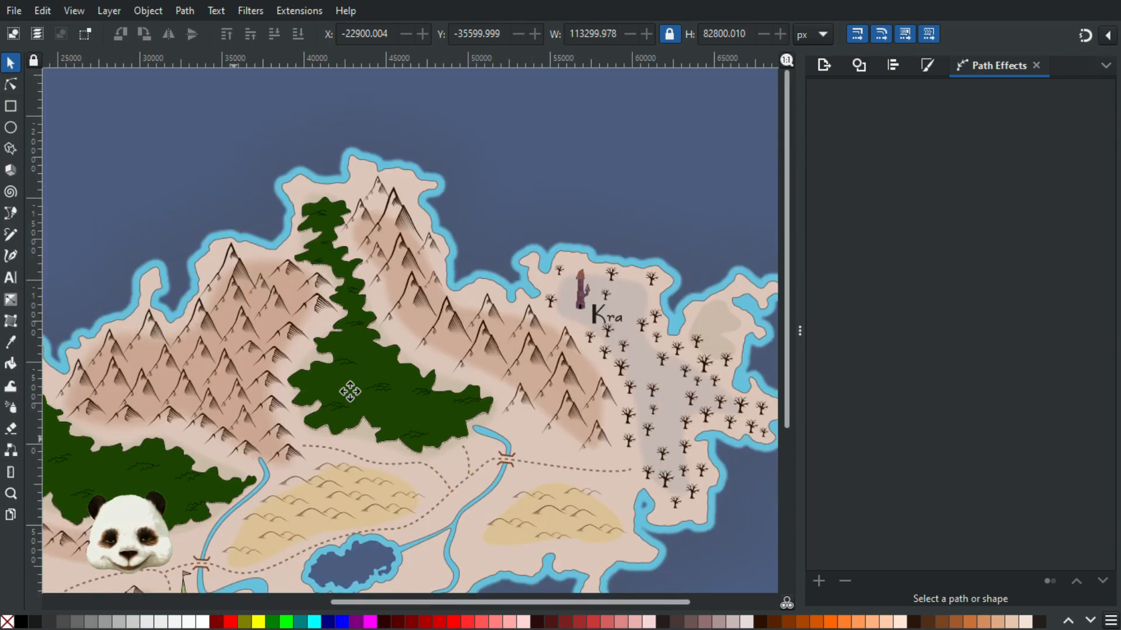
# Step: Return to the western forest and inspect the short trunk strokes along its southern edge
pyautogui.hscroll(-5, 361, 379)
pyautogui.scroll(-2, 362, 379)
pyautogui.hscroll(-5, 373, 367)
pyautogui.scroll(-2, 374, 368)
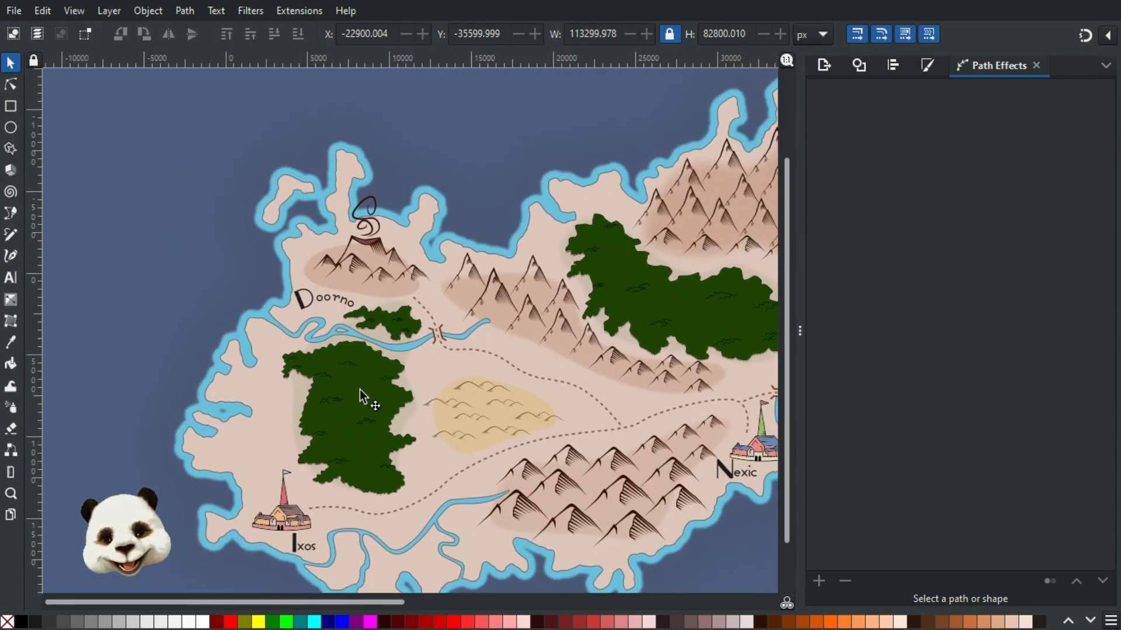
pyautogui.scroll(2, 349, 450)
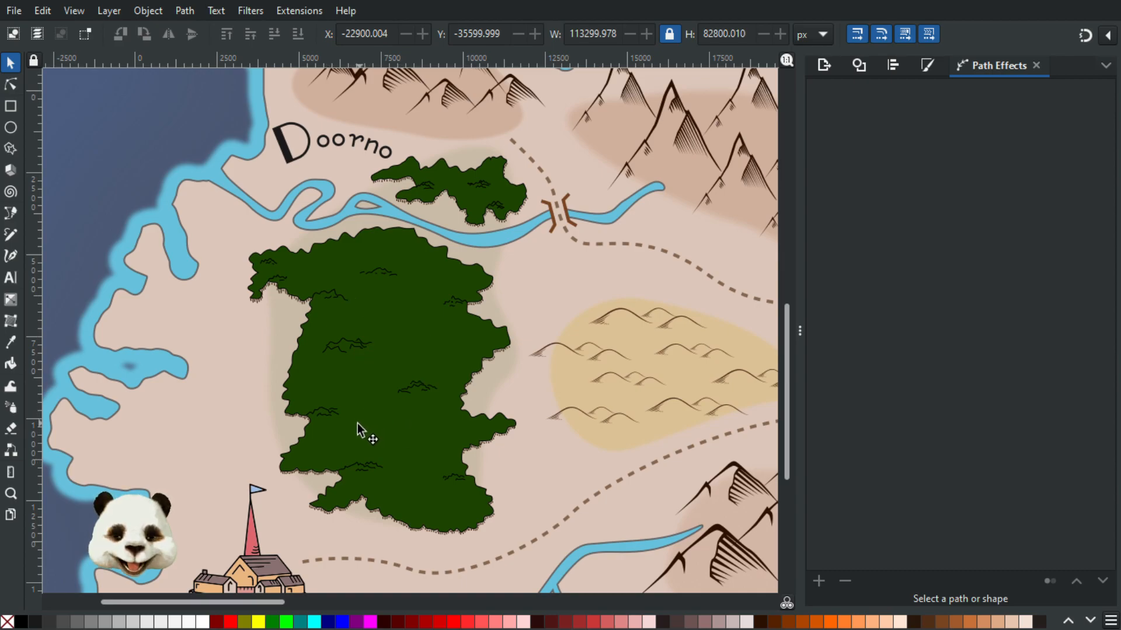
pyautogui.moveTo(360, 429); pyautogui.dragTo(399, 333)
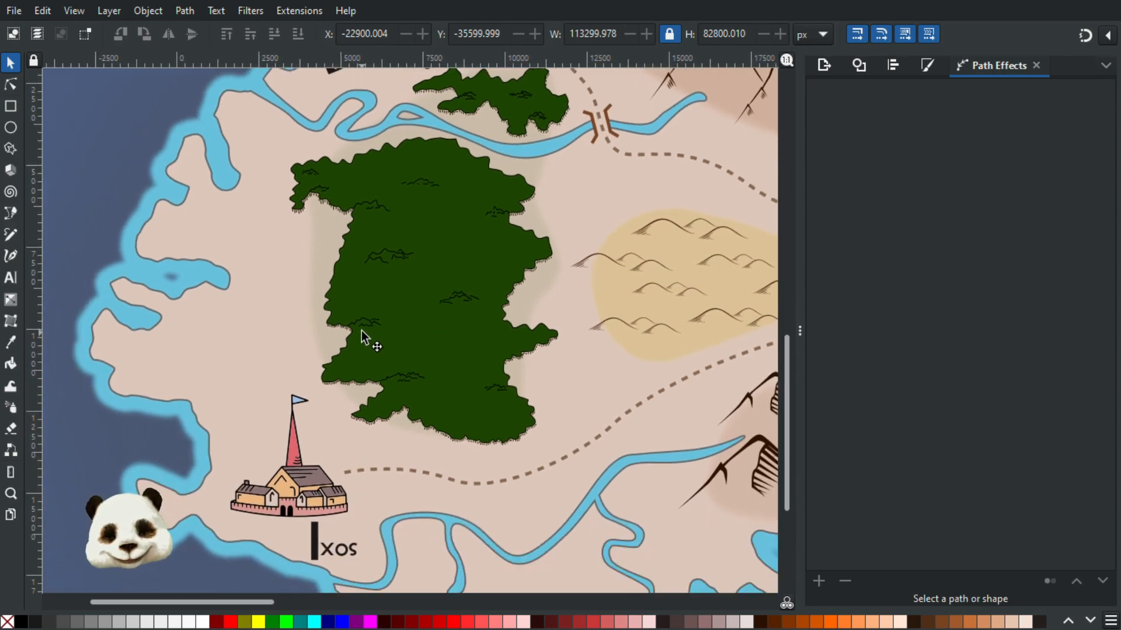
pyautogui.keyDown('ctrl'); pyautogui.scroll(2, 376, 339); pyautogui.keyUp('ctrl')
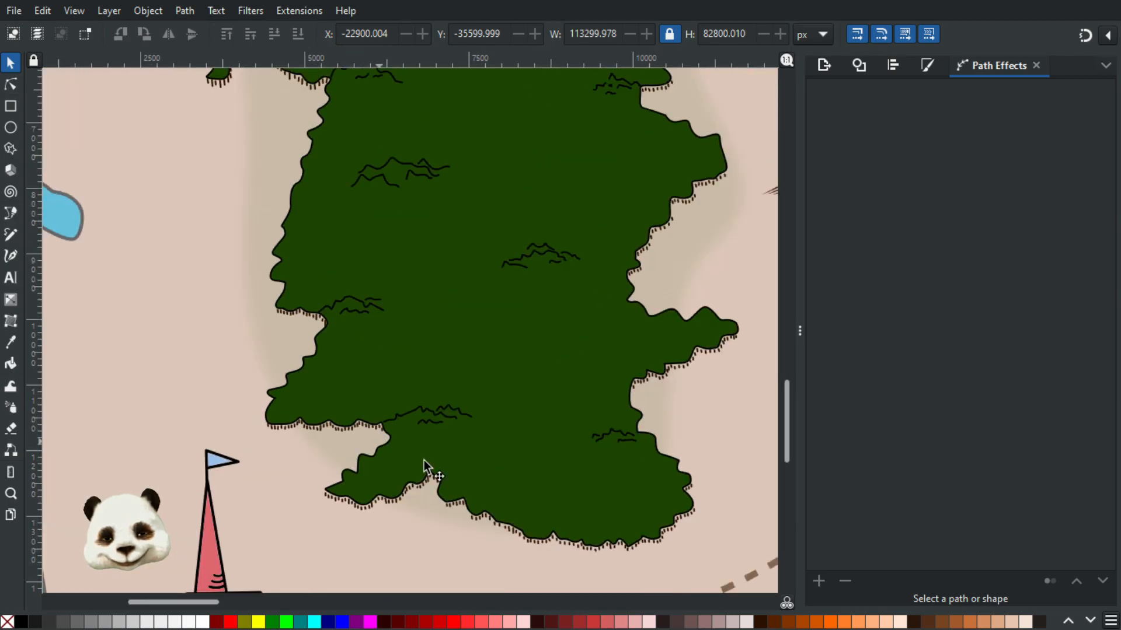
pyautogui.moveTo(500, 444); pyautogui.dragTo(328, 483)
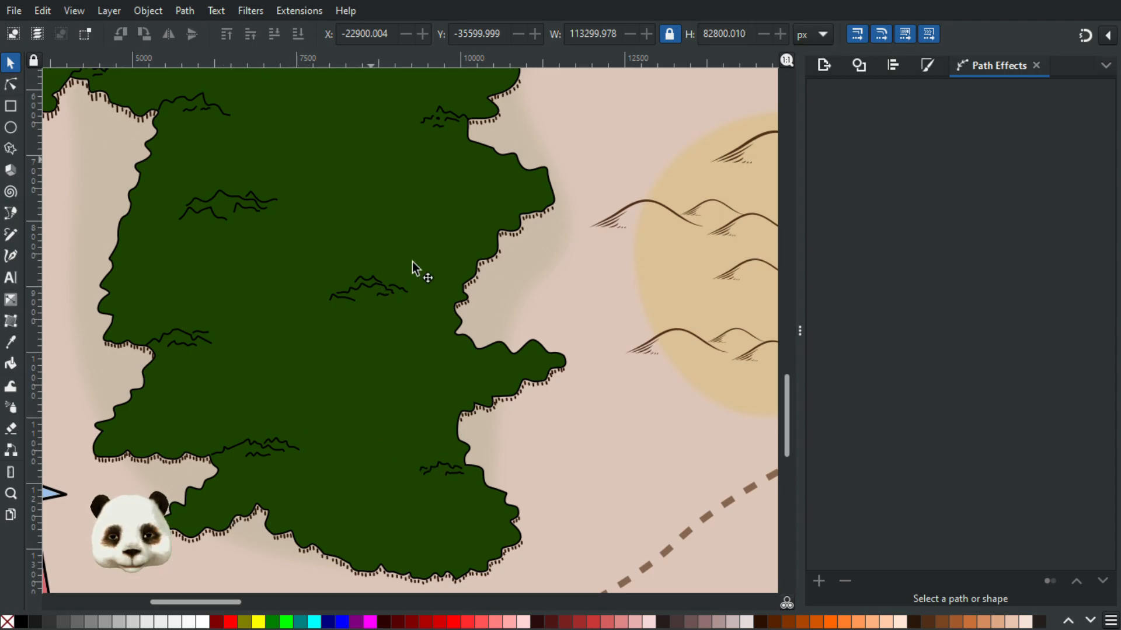
# Step: Compare the edge strokes of the western forest with those of the central forest
pyautogui.scroll(-4, 270, 430)
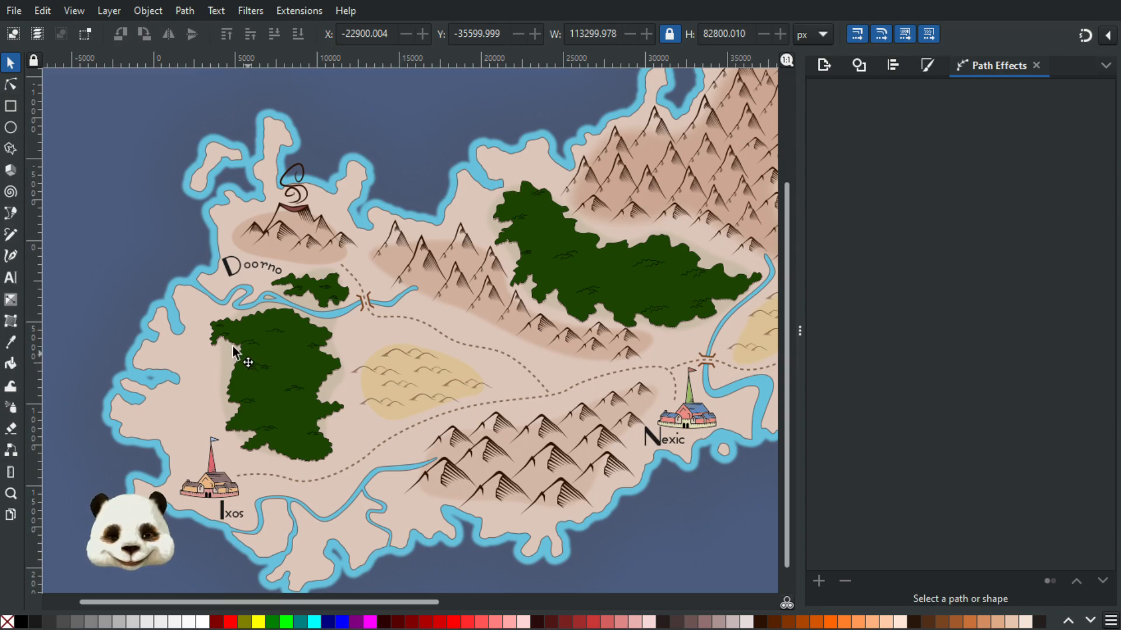
pyautogui.scroll(4, 234, 361)
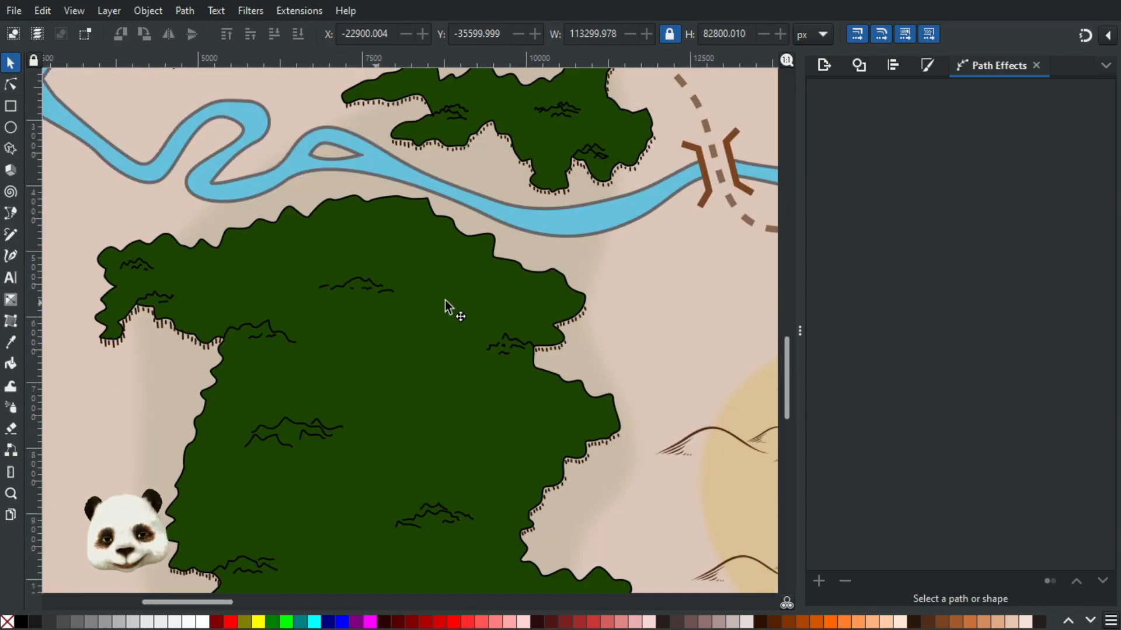
pyautogui.scroll(-5, 455, 397)
pyautogui.scroll(2, 273, 425)
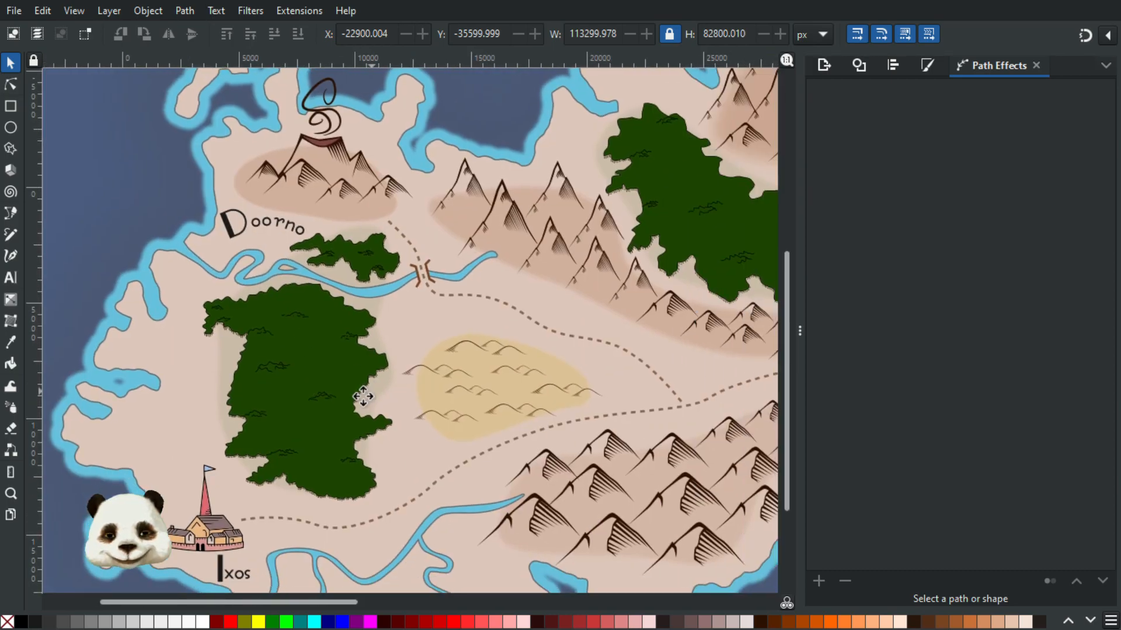
pyautogui.scroll(-2, 295, 438)
pyautogui.scroll(6, 658, 251)
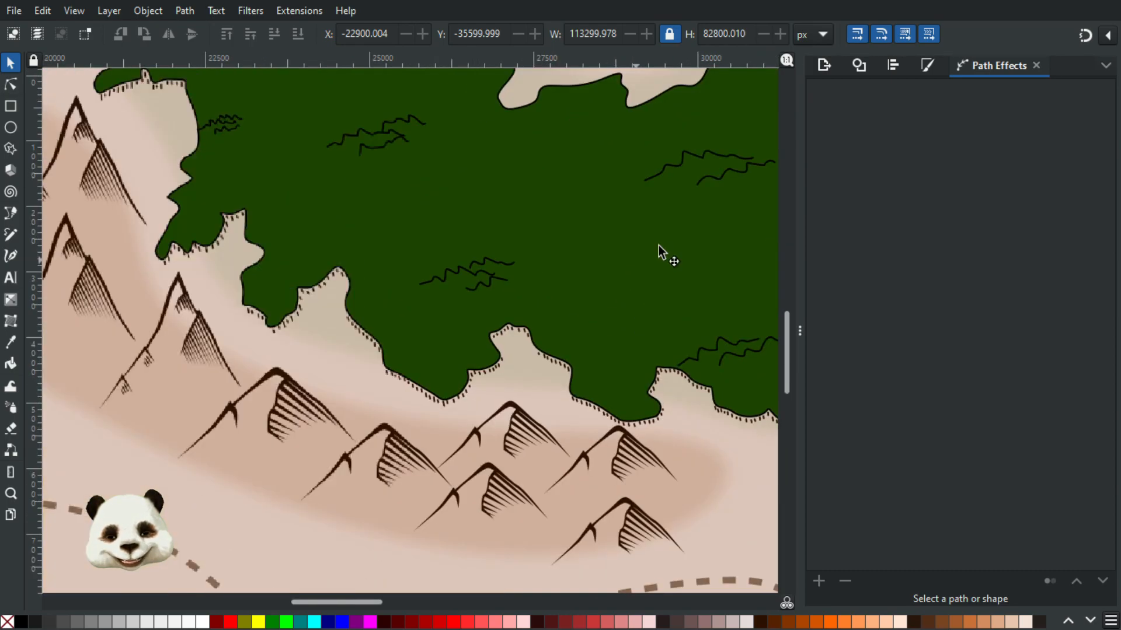
pyautogui.moveTo(601, 281); pyautogui.dragTo(260, 440)
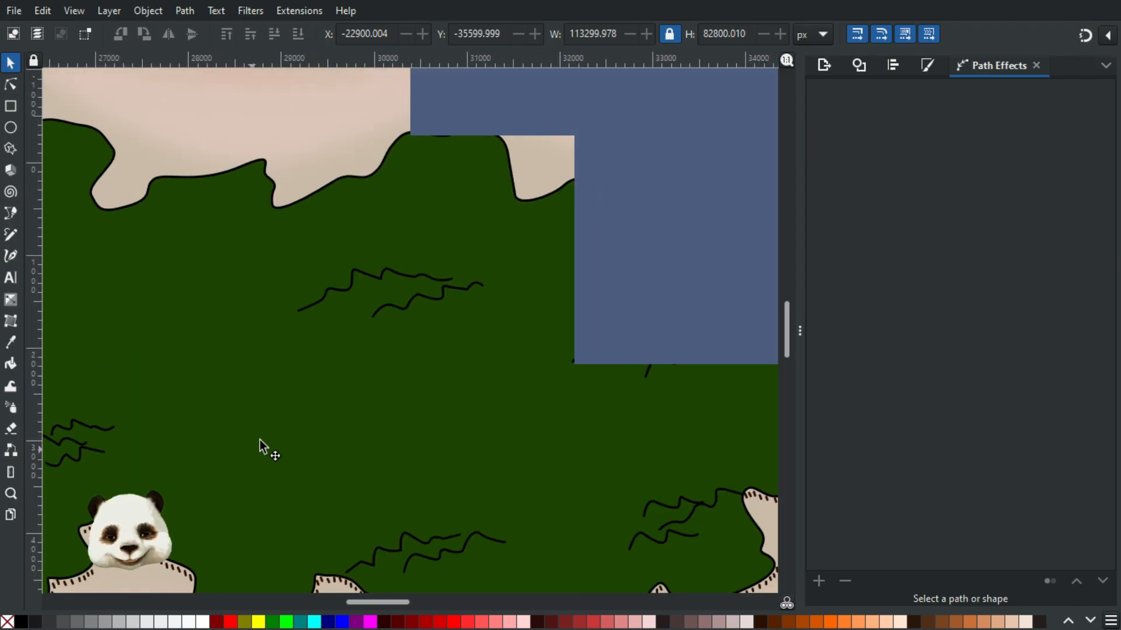
pyautogui.scroll(-3, 433, 404)
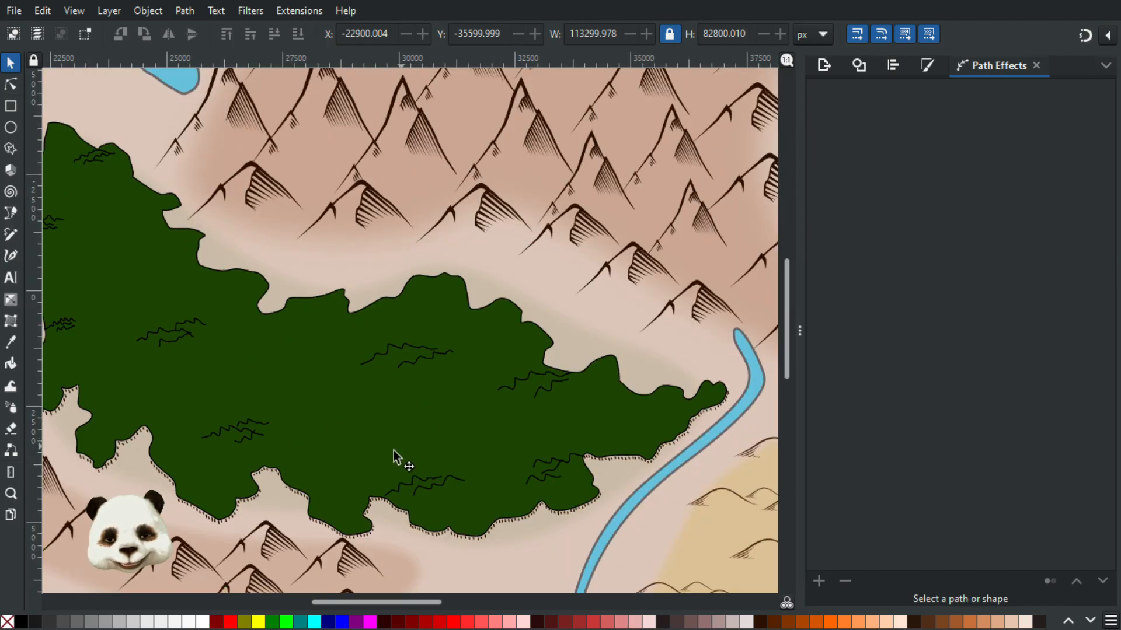
# Step: Survey the whole map and examine the dune drawings in the western sandy area
pyautogui.scroll(-2, 303, 456)
pyautogui.moveTo(303, 456); pyautogui.dragTo(500, 390)
pyautogui.scroll(-2, 499, 388)
pyautogui.moveTo(504, 441); pyautogui.dragTo(390, 387)
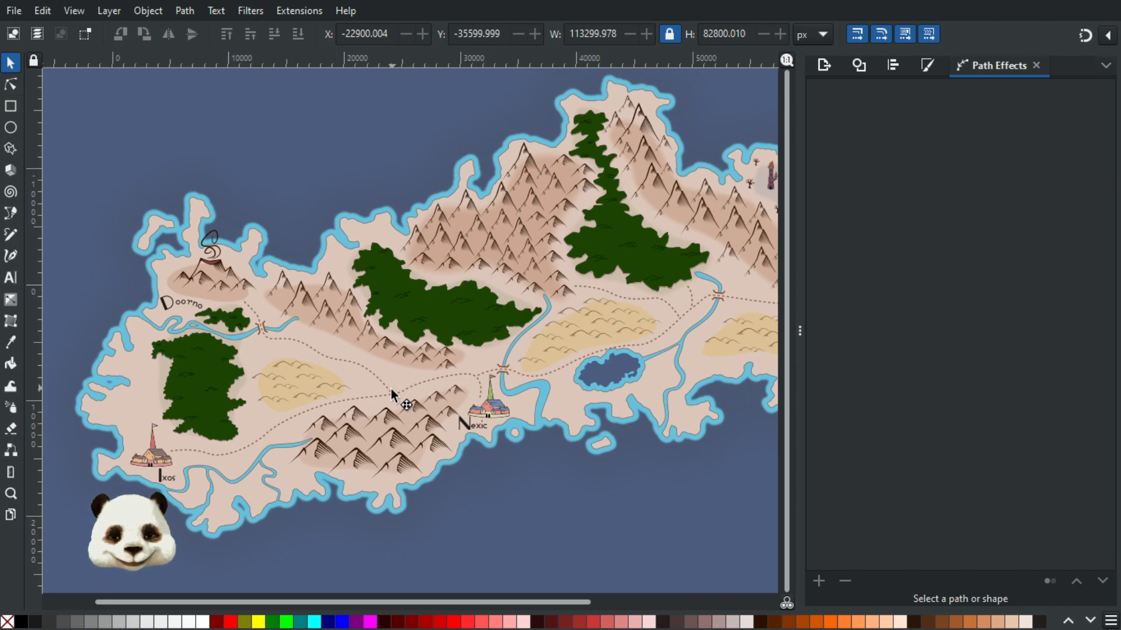
pyautogui.scroll(4, 320, 383)
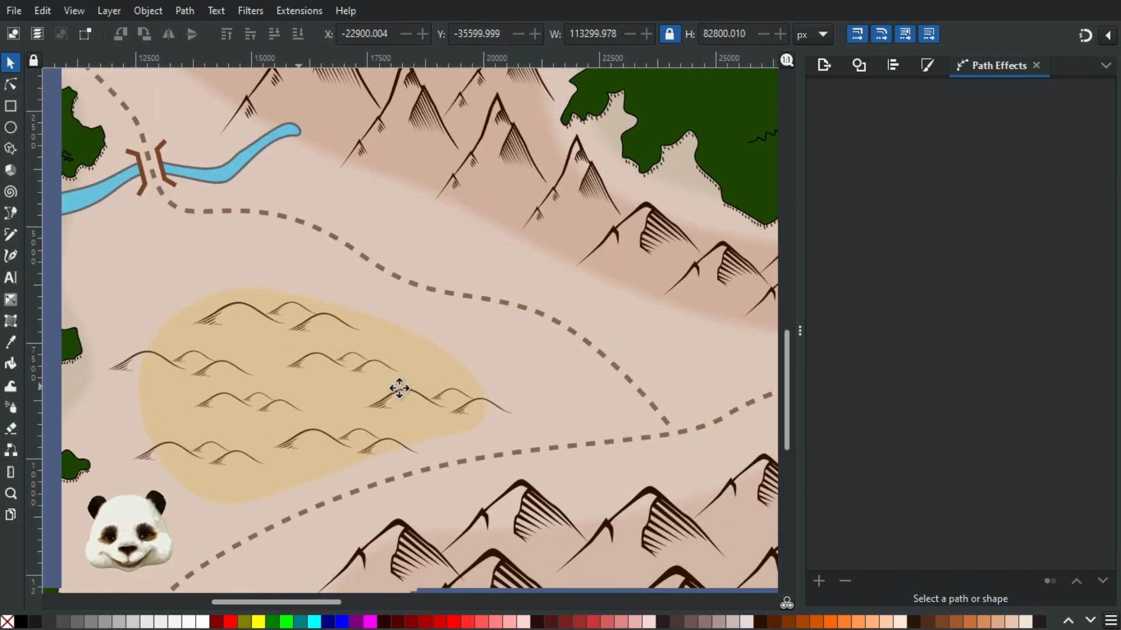
pyautogui.hscroll(-5, 362, 389)
pyautogui.scroll(1, 365, 369)
pyautogui.scroll(1, 364, 368)
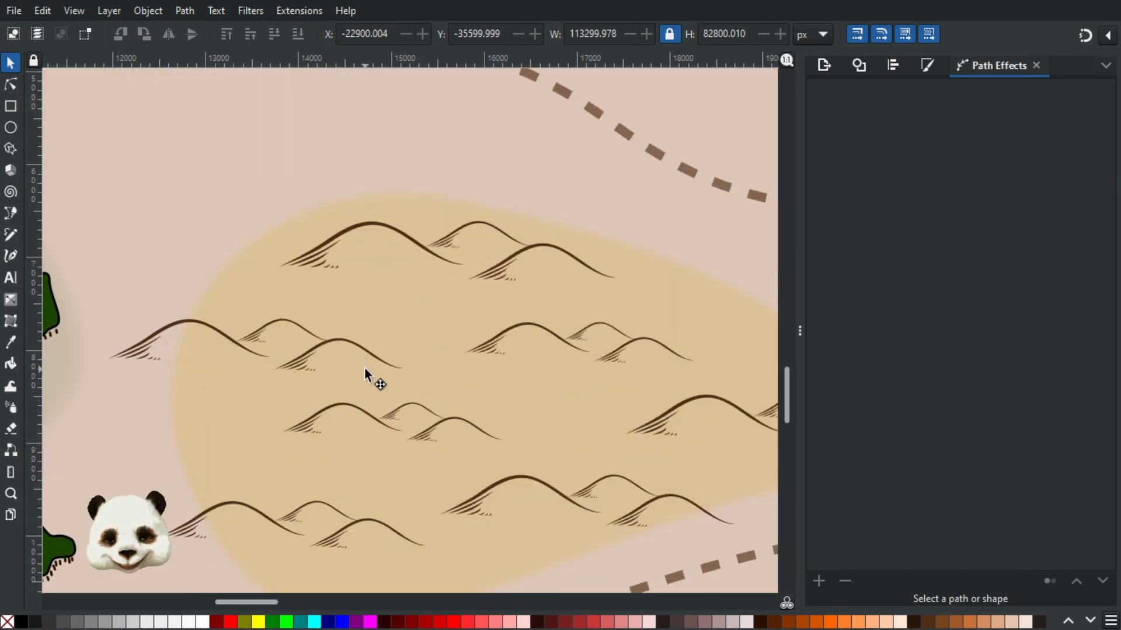
pyautogui.scroll(-2, 365, 366)
# Step: Examine the volcano north of Doorno, including its smoke swirl, crater and surrounding mountain hatching
pyautogui.moveTo(369, 333); pyautogui.dragTo(559, 534)
pyautogui.moveTo(333, 270); pyautogui.dragTo(474, 433)
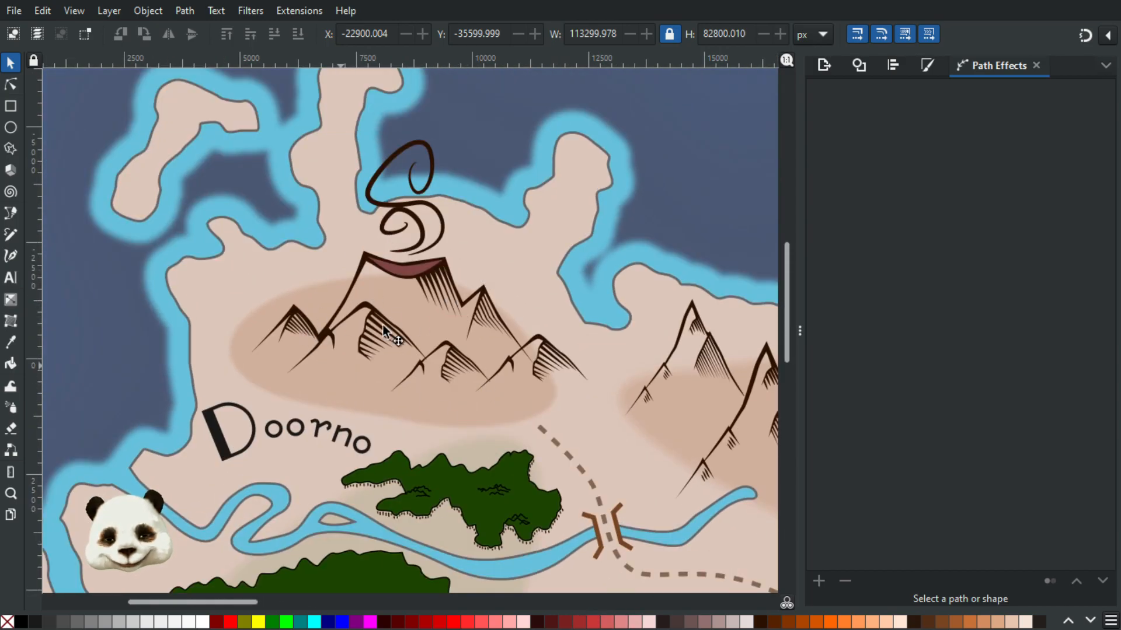
pyautogui.scroll(1, 383, 328)
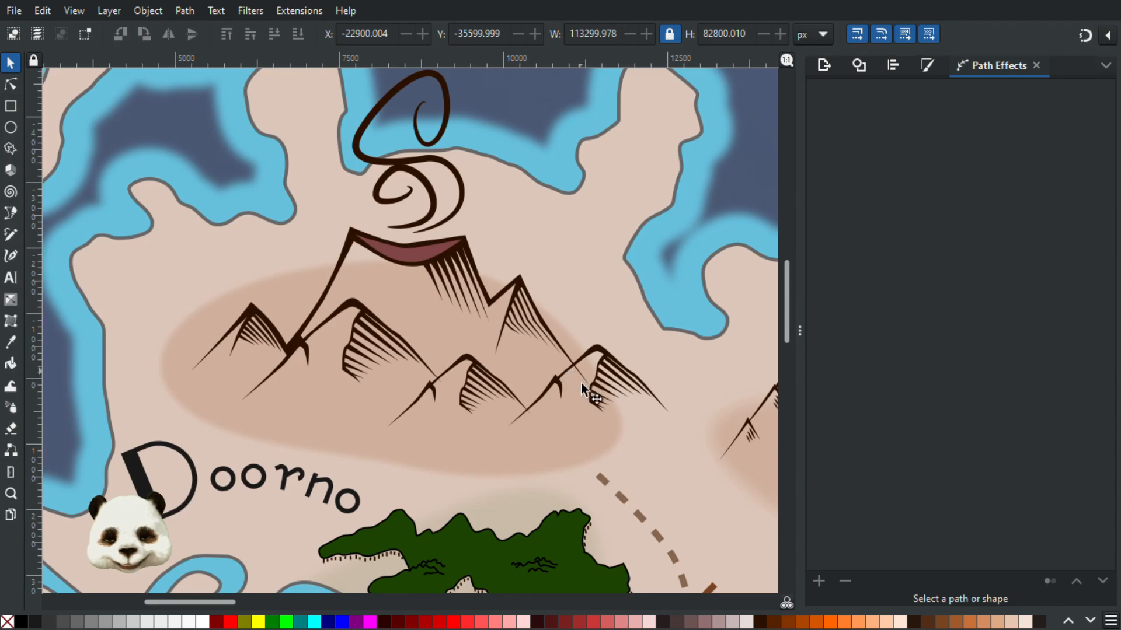
pyautogui.scroll(3, 429, 357)
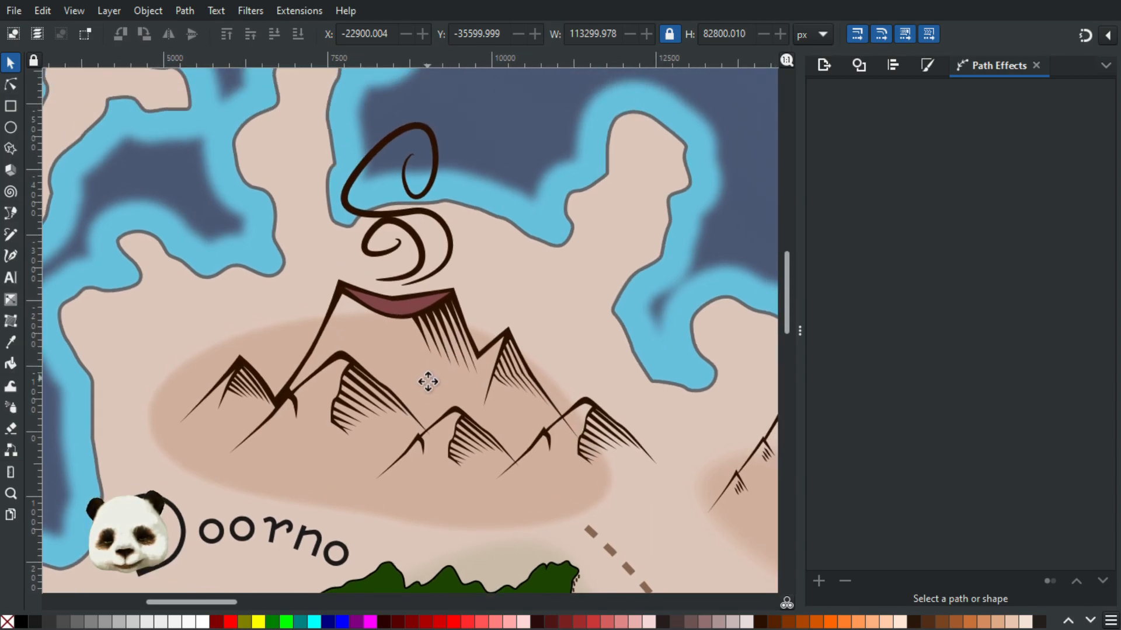
pyautogui.moveTo(406, 381)
pyautogui.mouseDown()
pyautogui.moveTo(238, 463)
pyautogui.moveTo(405, 427)
pyautogui.moveTo(388, 383)
pyautogui.moveTo(488, 338)
pyautogui.moveTo(459, 310)
pyautogui.mouseUp()
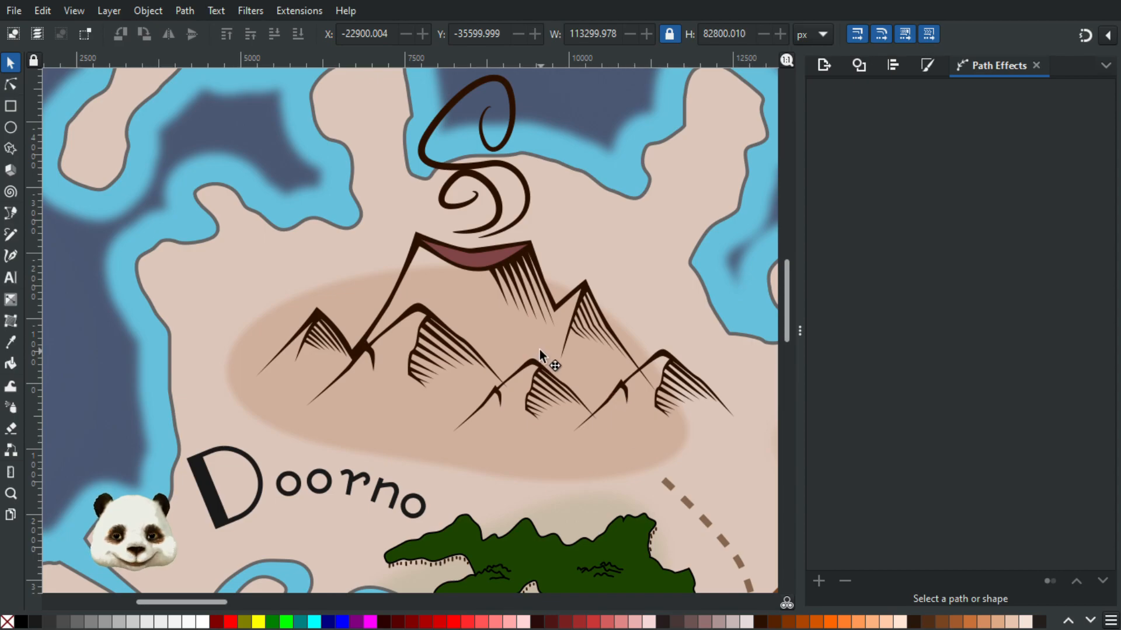
pyautogui.scroll(-6, 516, 398)
pyautogui.moveTo(607, 428); pyautogui.dragTo(273, 357)
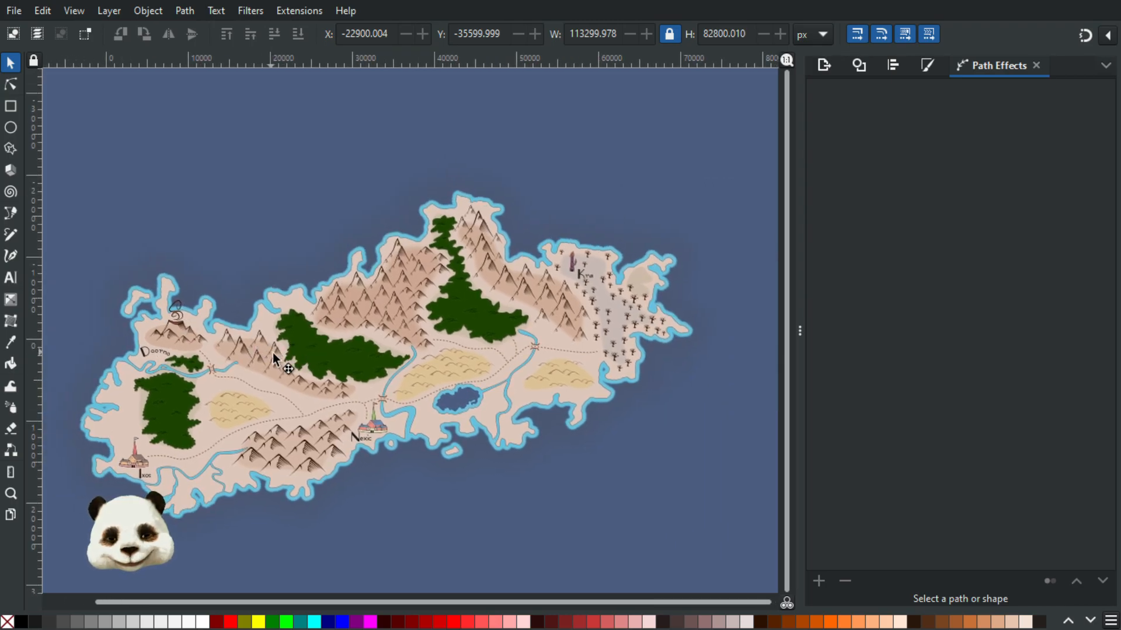
pyautogui.scroll(5, 130, 313)
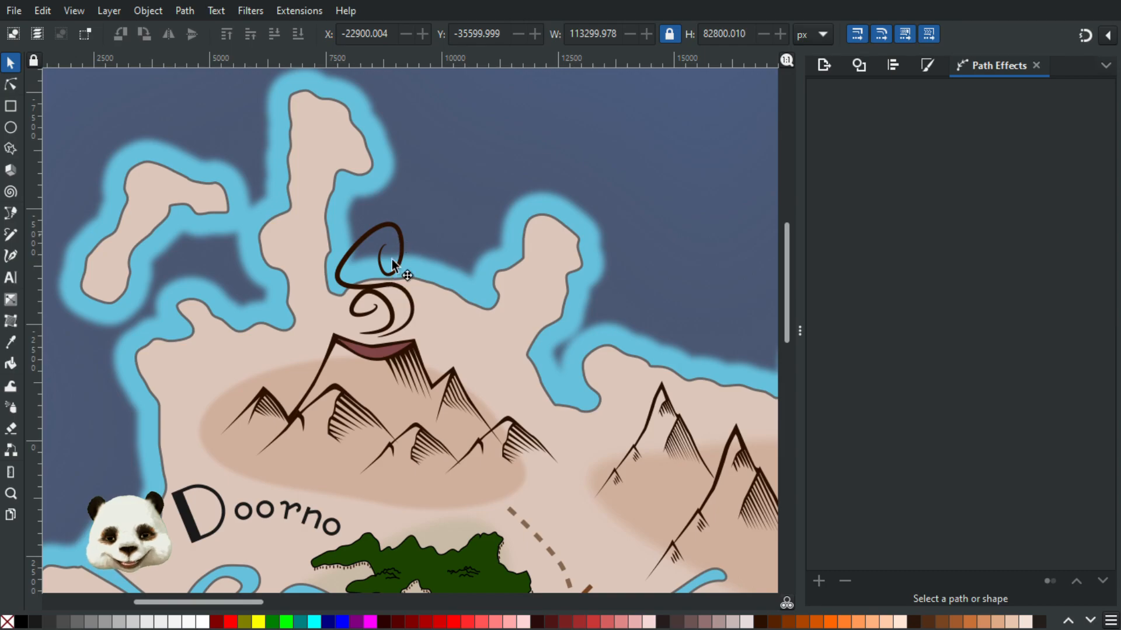
pyautogui.scroll(-1, 423, 412)
pyautogui.moveTo(424, 433); pyautogui.dragTo(454, 275)
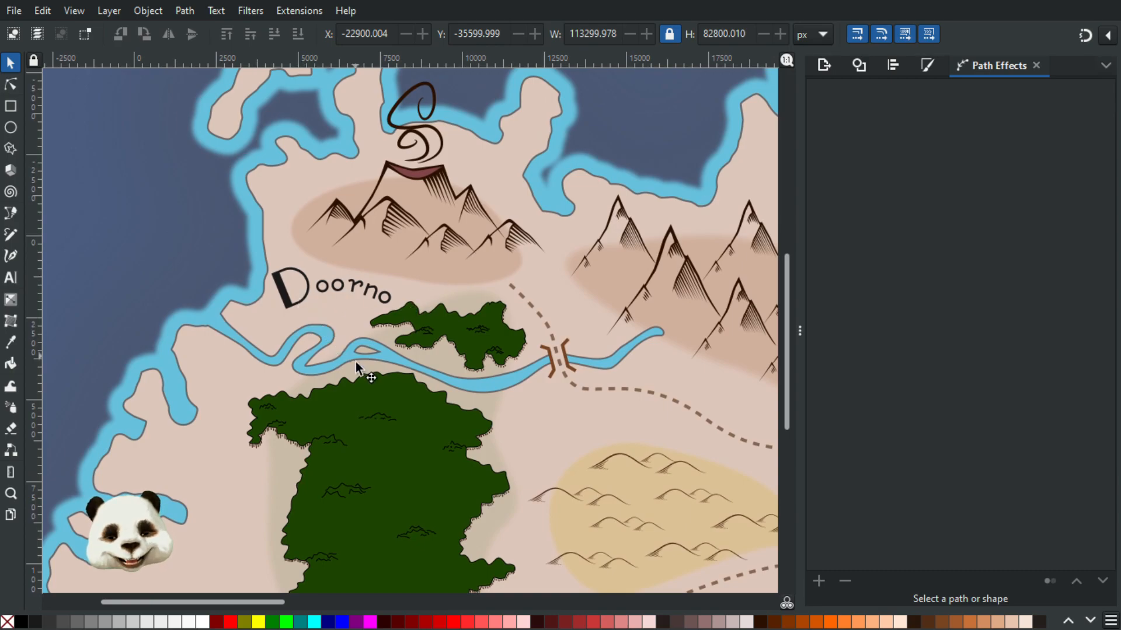
# Step: Open the Doorno label for text editing to inspect its font and curved baseline
pyautogui.scroll(-4, 355, 362)
pyautogui.scroll(2, 377, 344)
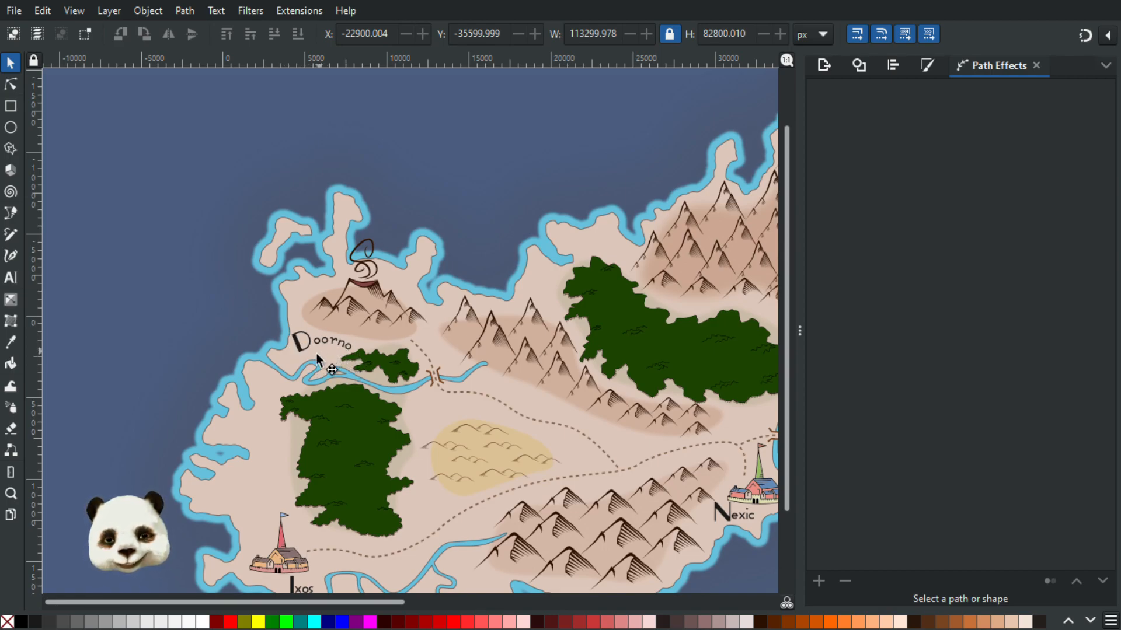
pyautogui.scroll(1, 317, 353)
pyautogui.scroll(1, 390, 407)
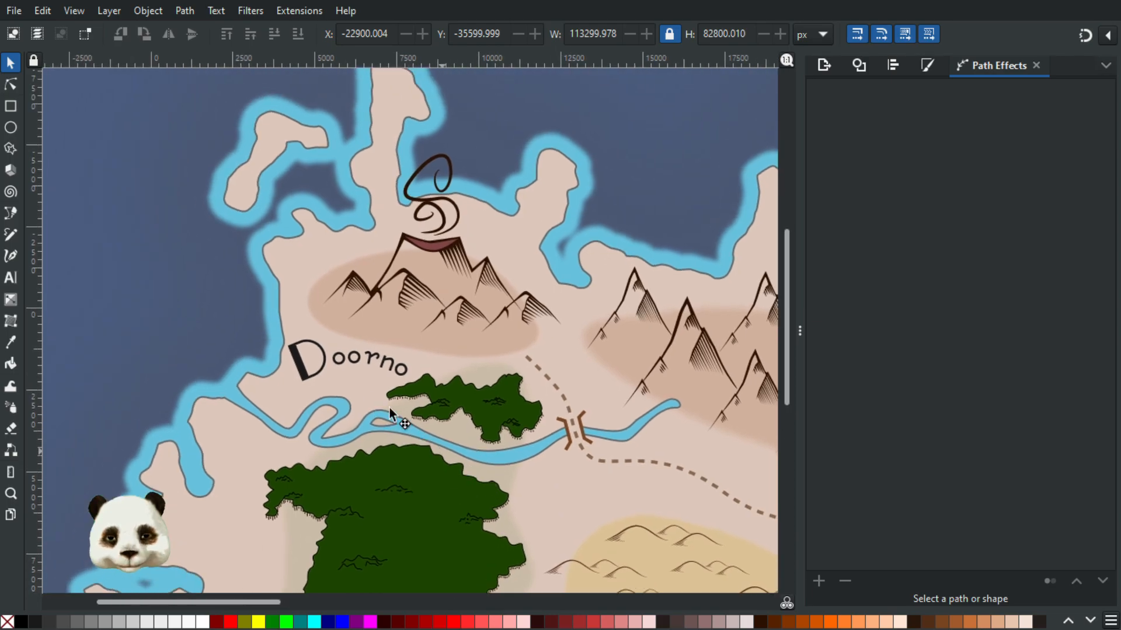
pyautogui.click(328, 363)
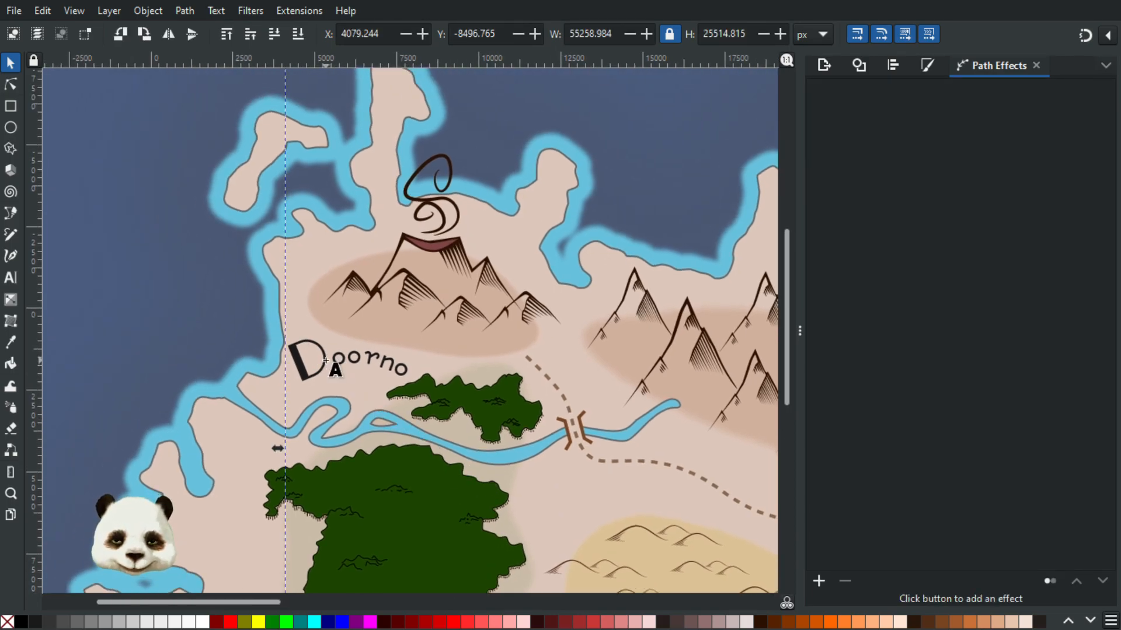
pyautogui.doubleClick(318, 362)
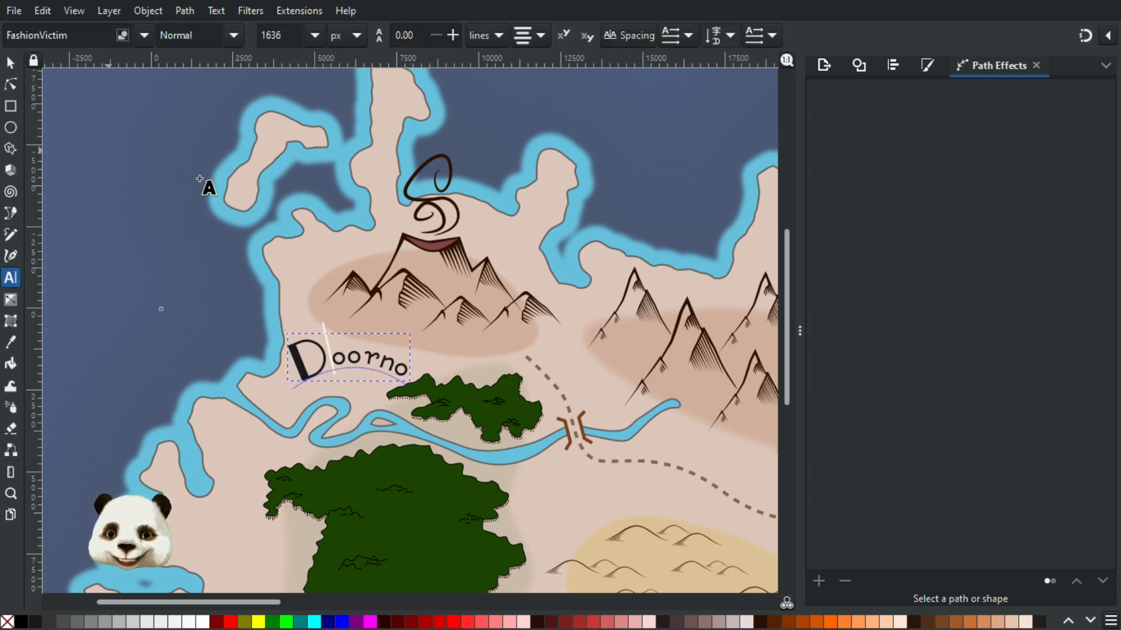
# Step: Leave the Doorno label's text editing and survey the map from the western forest across to Kra and back
pyautogui.press('Escape')
pyautogui.scroll(-5, 444, 350)
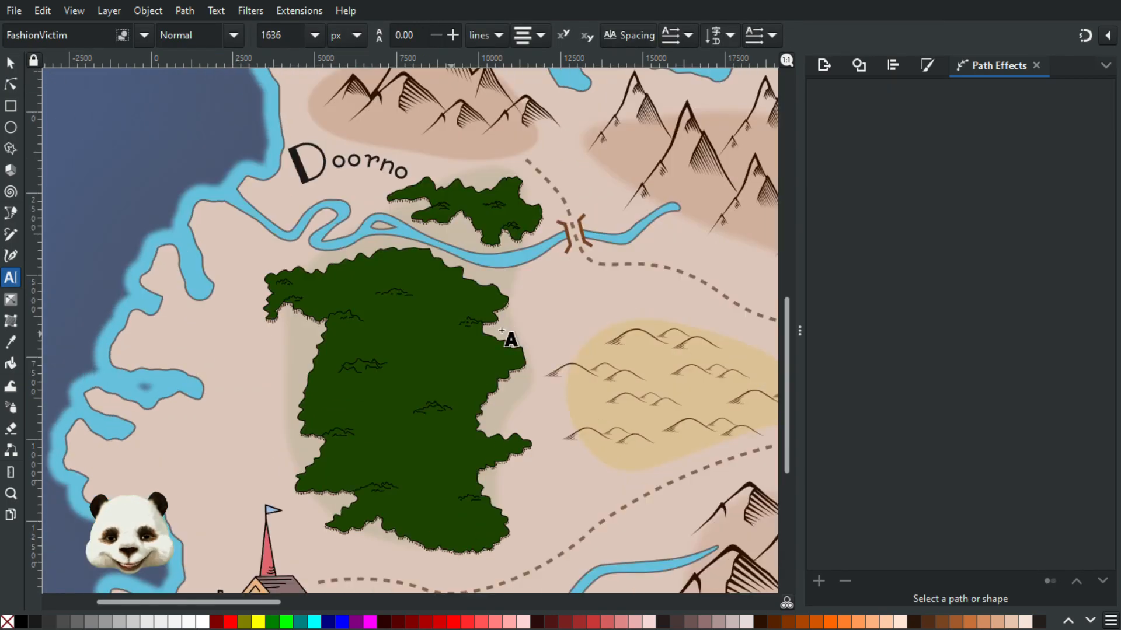
pyautogui.scroll(-2, 552, 342)
pyautogui.moveTo(635, 361); pyautogui.dragTo(321, 343)
pyautogui.scroll(-5, 476, 409)
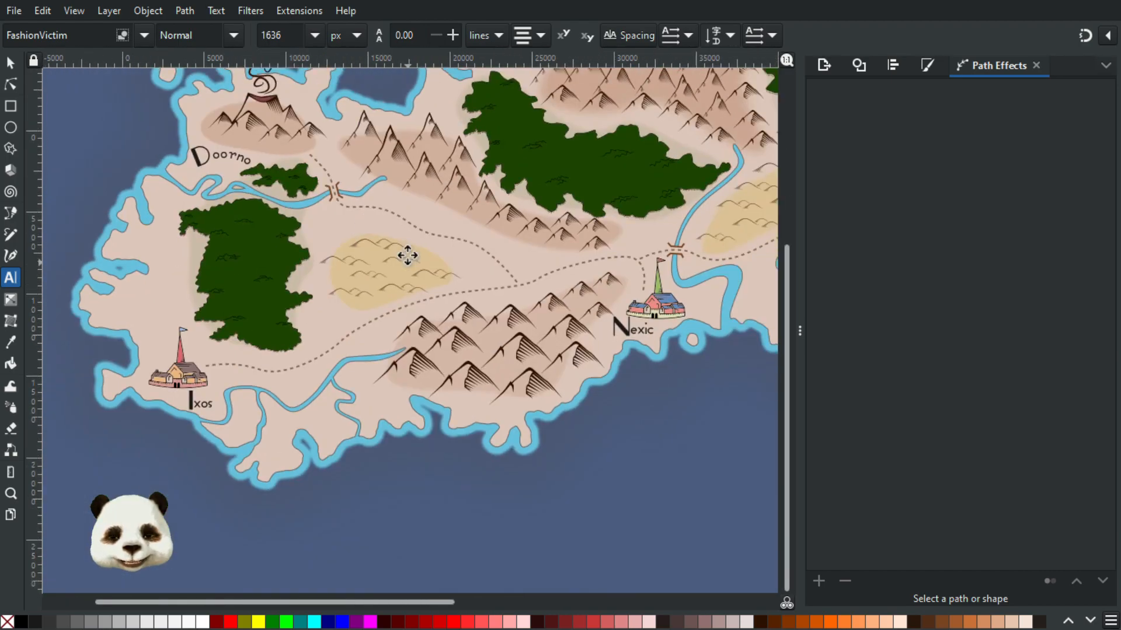
pyautogui.moveTo(544, 251); pyautogui.dragTo(285, 400)
pyautogui.moveTo(522, 331); pyautogui.dragTo(251, 494)
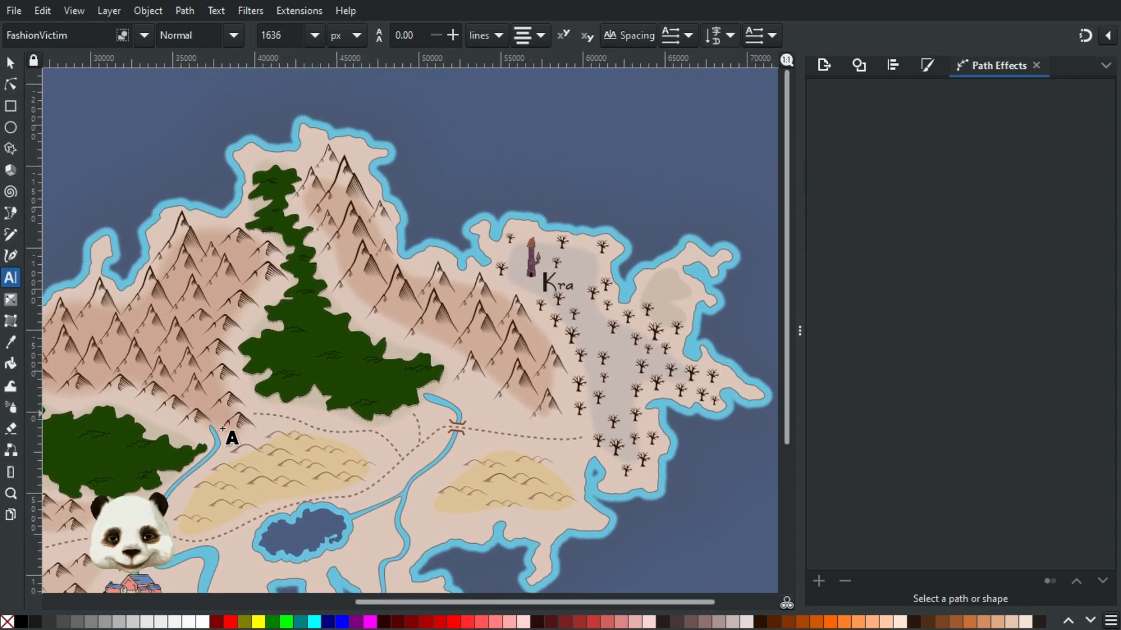
pyautogui.moveTo(235, 416); pyautogui.dragTo(654, 218)
pyautogui.moveTo(476, 328); pyautogui.dragTo(672, 295)
# Step: Examine the Ixos town drawing, its neighbouring rivers, and the dashed roads running east towards Nexic
pyautogui.scroll(2, 269, 417)
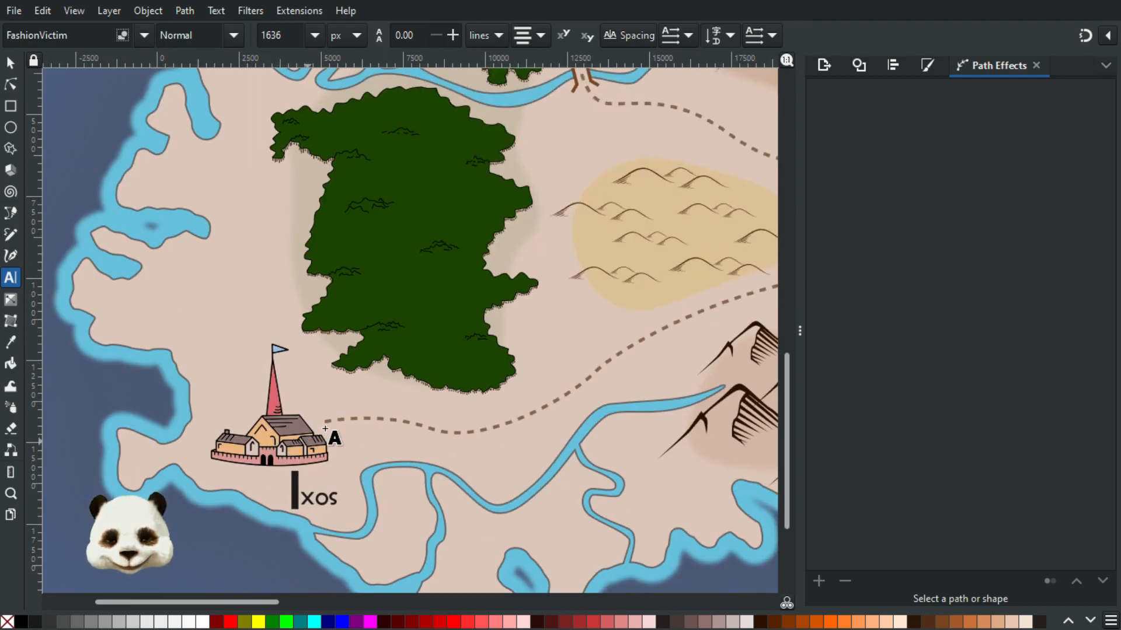
pyautogui.scroll(2, 360, 433)
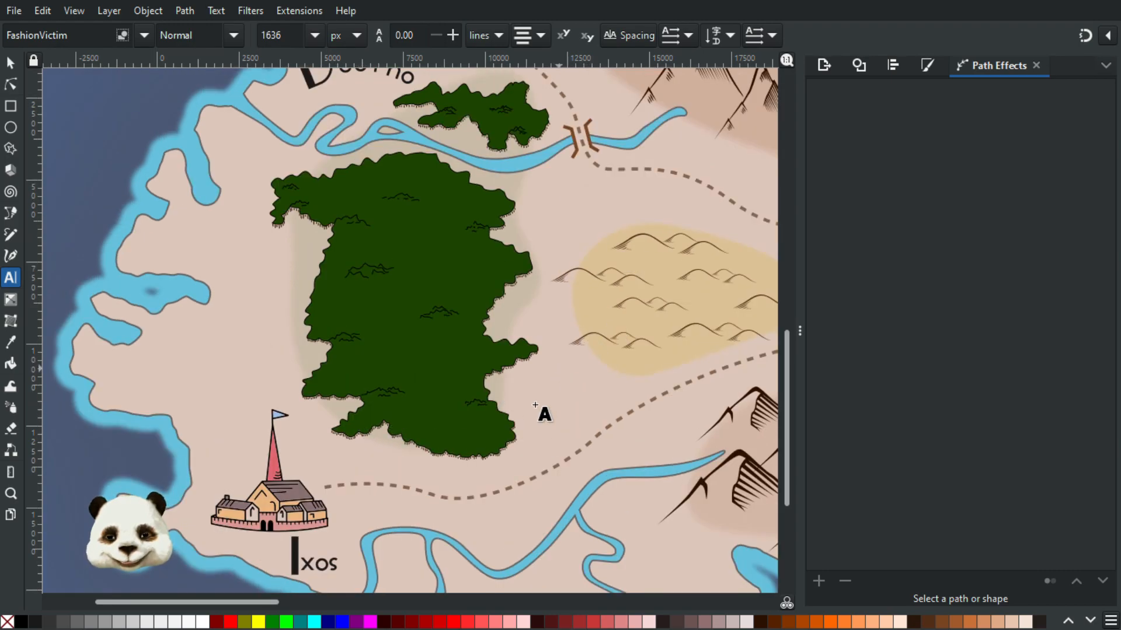
pyautogui.hscroll(10, 492, 439)
pyautogui.scroll(-2, 492, 440)
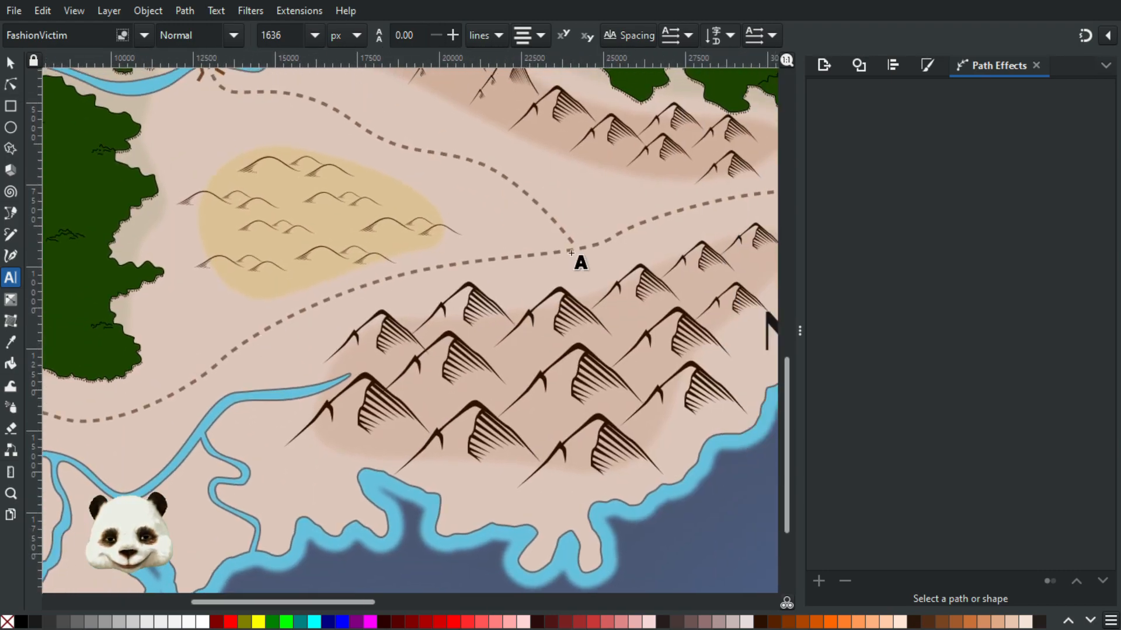
pyautogui.hscroll(-11, 565, 377)
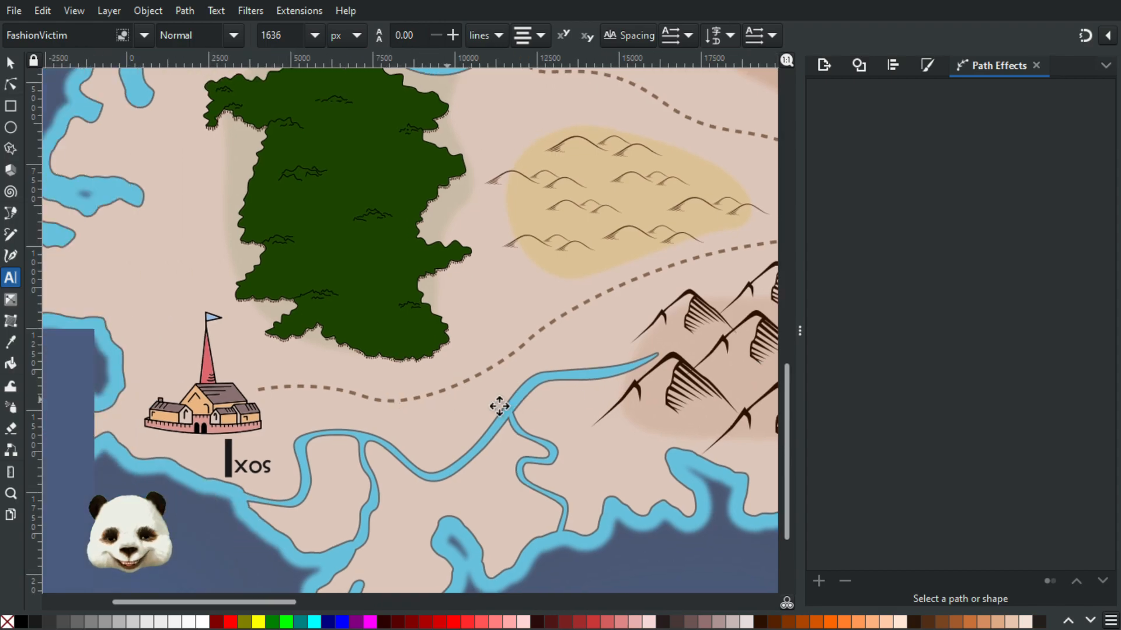
pyautogui.scroll(1, 356, 461)
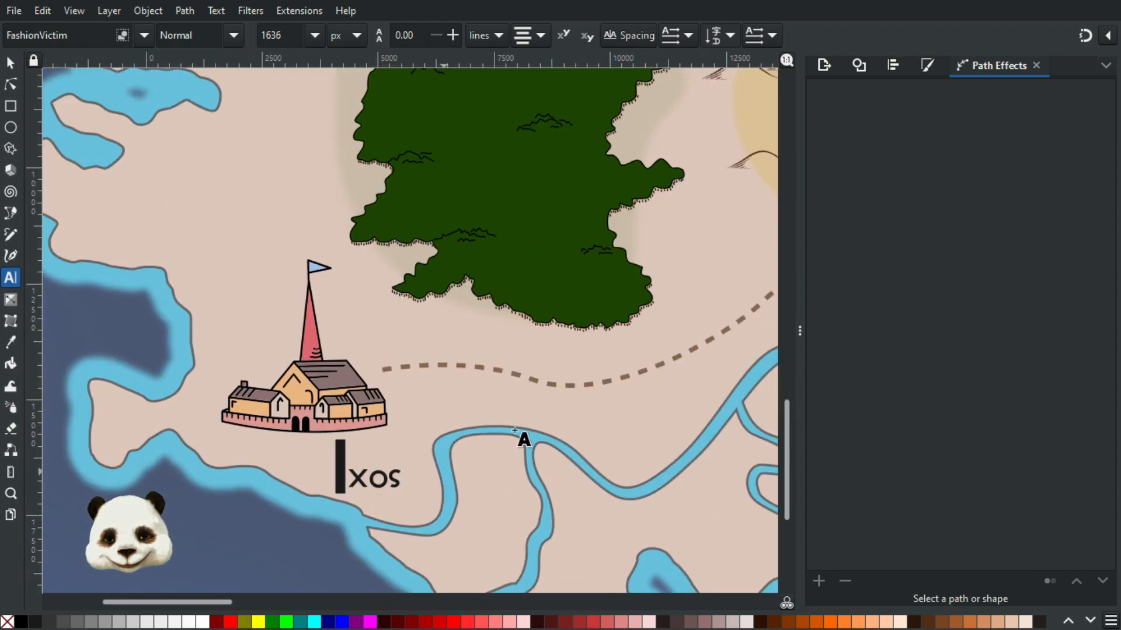
pyautogui.scroll(-3, 469, 414)
pyautogui.moveTo(621, 374); pyautogui.dragTo(164, 414)
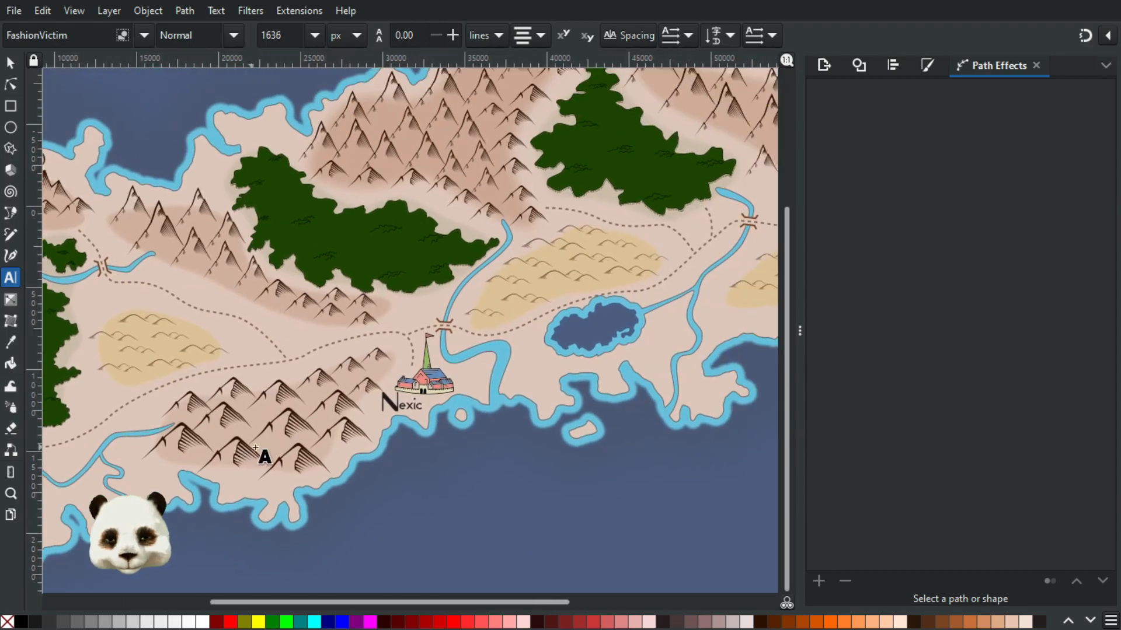
pyautogui.moveTo(253, 466); pyautogui.dragTo(508, 435)
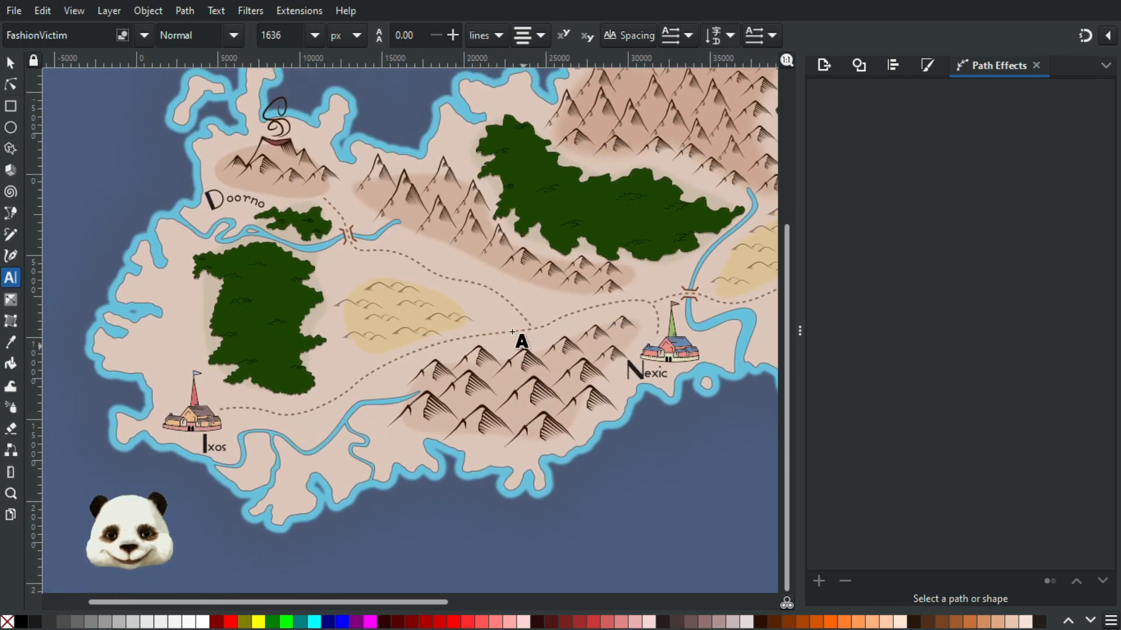
# Step: Survey the mountain ranges and forests from the centre of the map to the eastern coast
pyautogui.moveTo(460, 290); pyautogui.dragTo(240, 330)
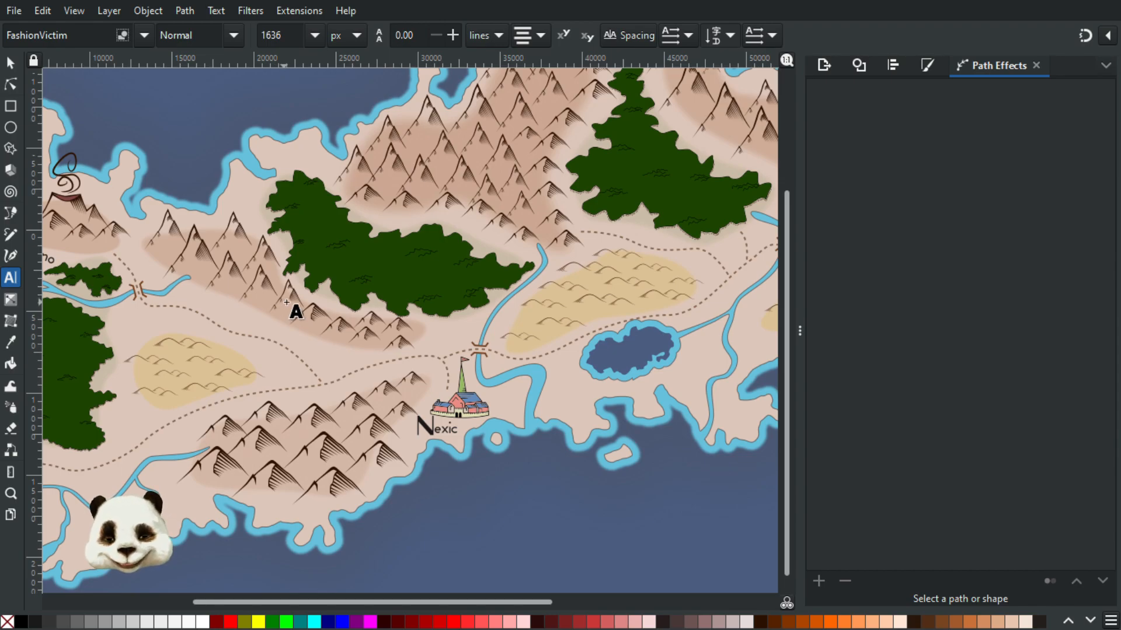
pyautogui.scroll(4, 652, 401)
pyautogui.press('super')
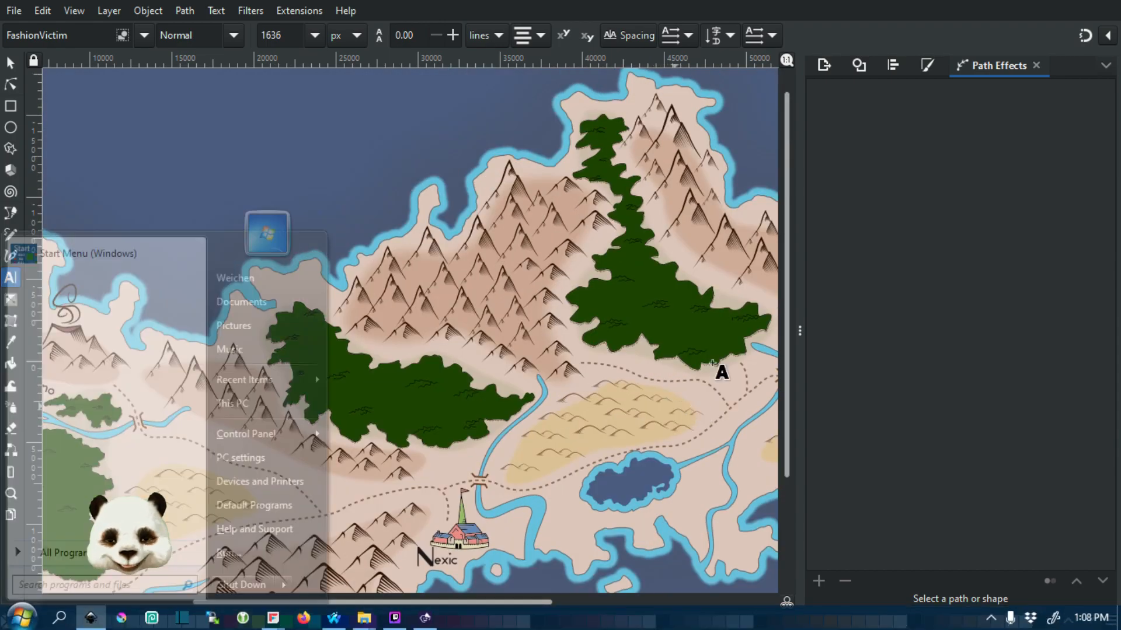
pyautogui.click(648, 13)
pyautogui.moveTo(552, 426); pyautogui.dragTo(358, 393)
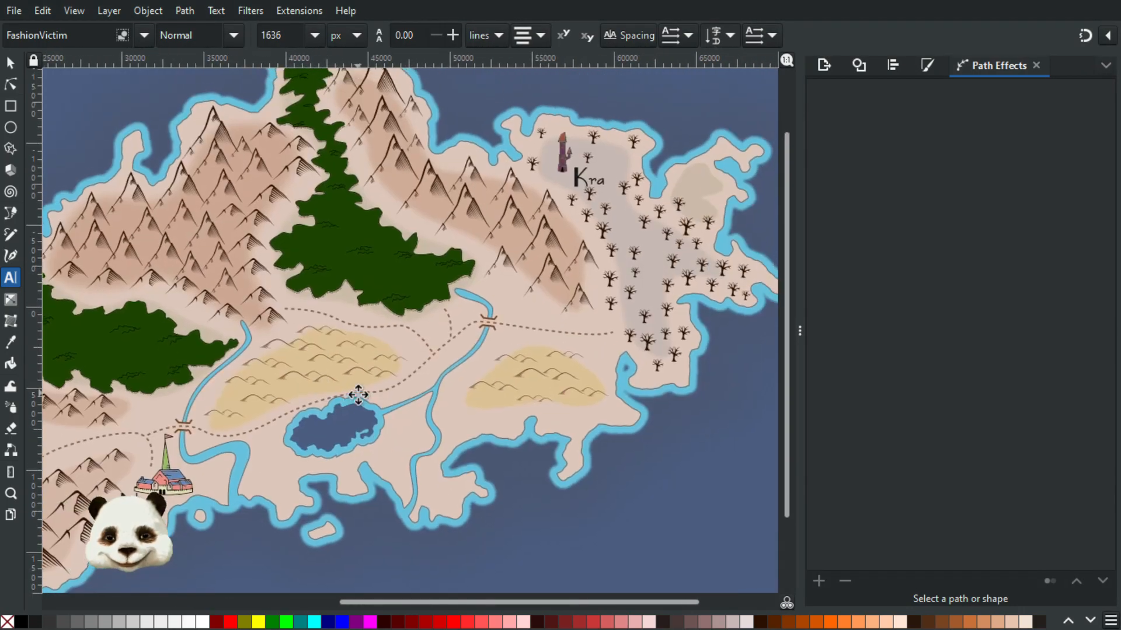
# Step: Examine the Kra tower drawing, its label, and the bare trees scattered over the grey eastern area
pyautogui.scroll(3, 637, 191)
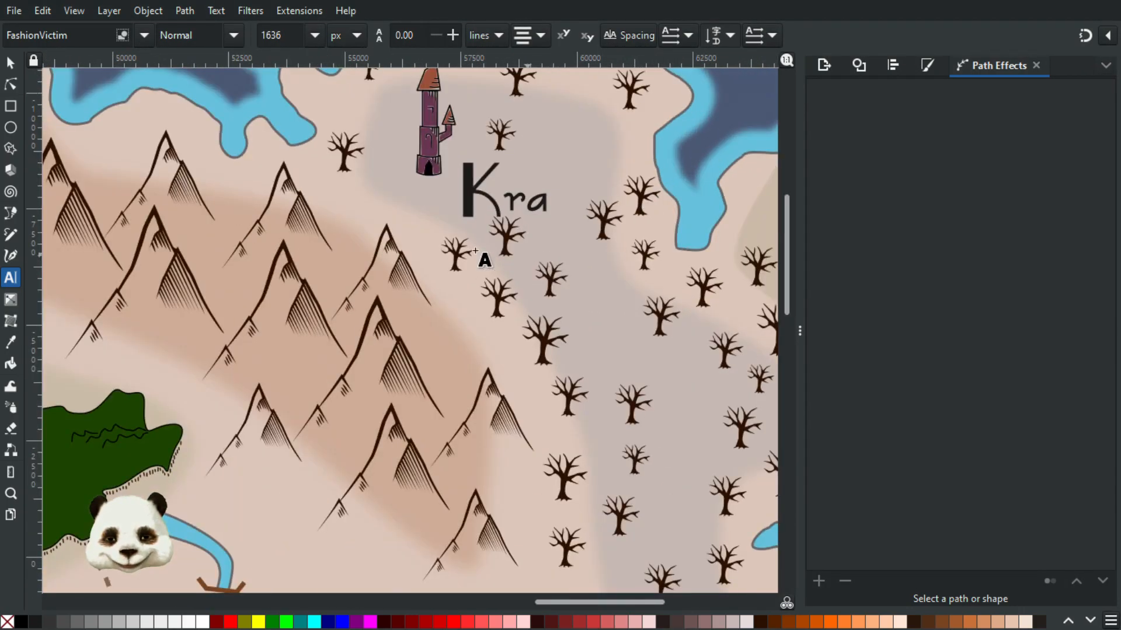
pyautogui.scroll(-2, 482, 260)
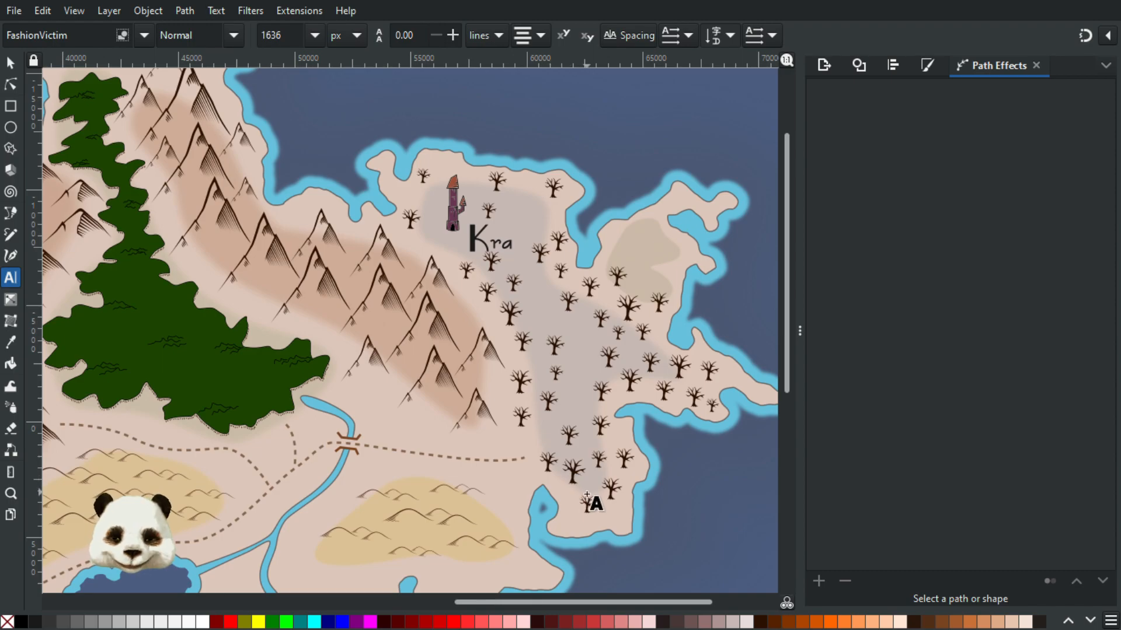
pyautogui.scroll(2, 560, 318)
pyautogui.scroll(1, 533, 380)
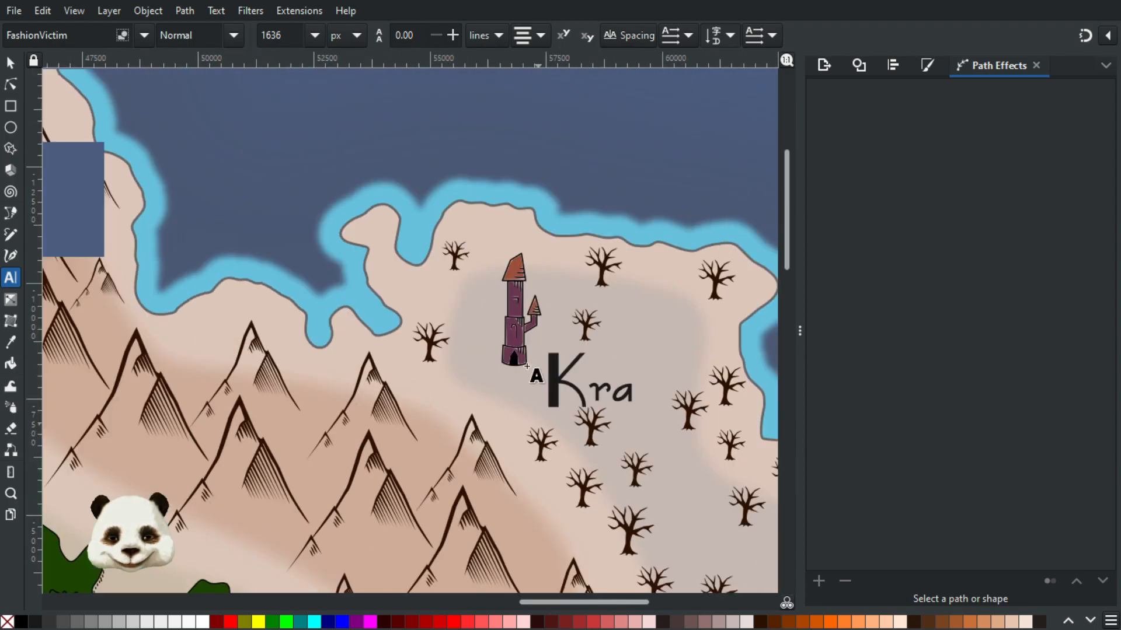
pyautogui.scroll(2, 529, 333)
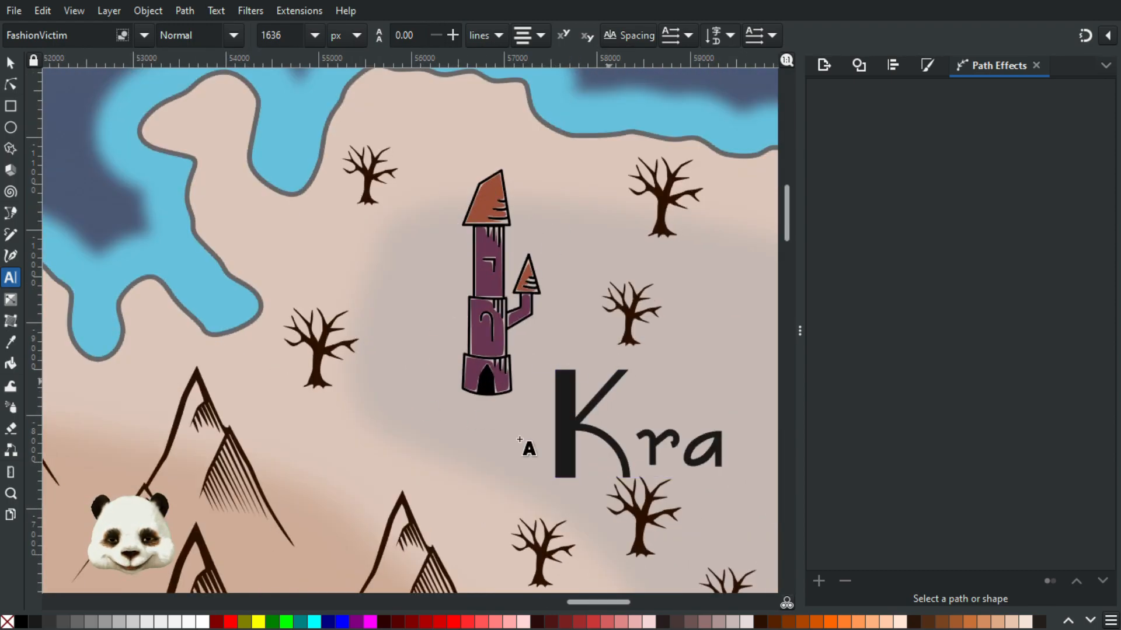
pyautogui.scroll(-2, 550, 461)
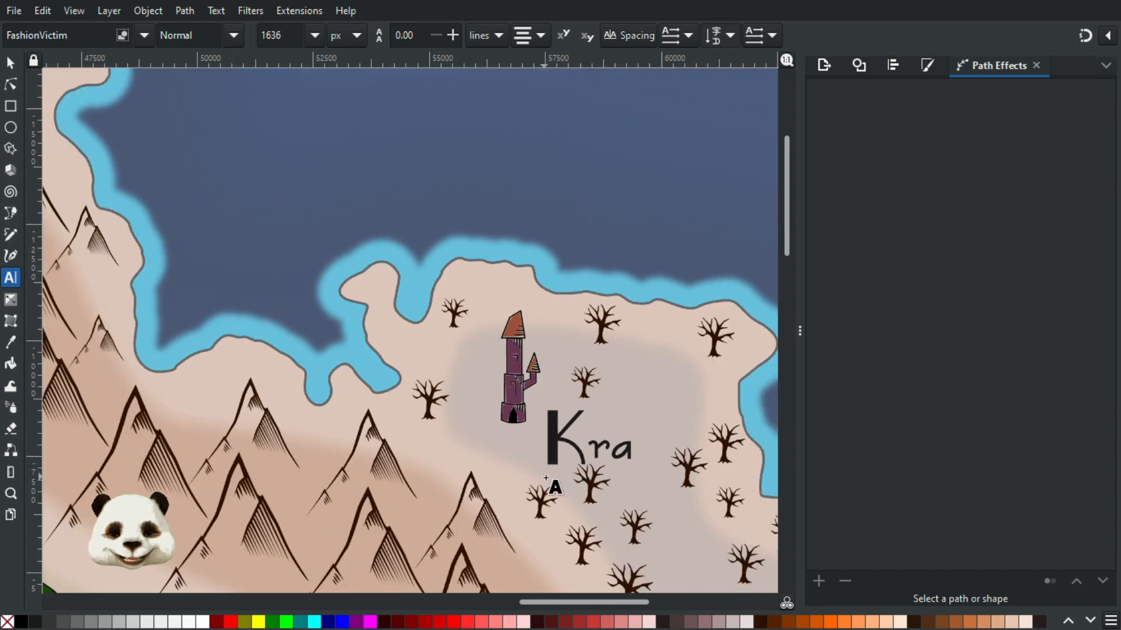
pyautogui.scroll(-2, 545, 478)
# Step: Examine the walled town of Nexic, including its spire, roofs and label, and compare its surroundings with the western towns
pyautogui.moveTo(500, 543); pyautogui.dragTo(583, 130)
pyautogui.moveTo(402, 453); pyautogui.dragTo(599, 454)
pyautogui.moveTo(411, 452); pyautogui.dragTo(689, 397)
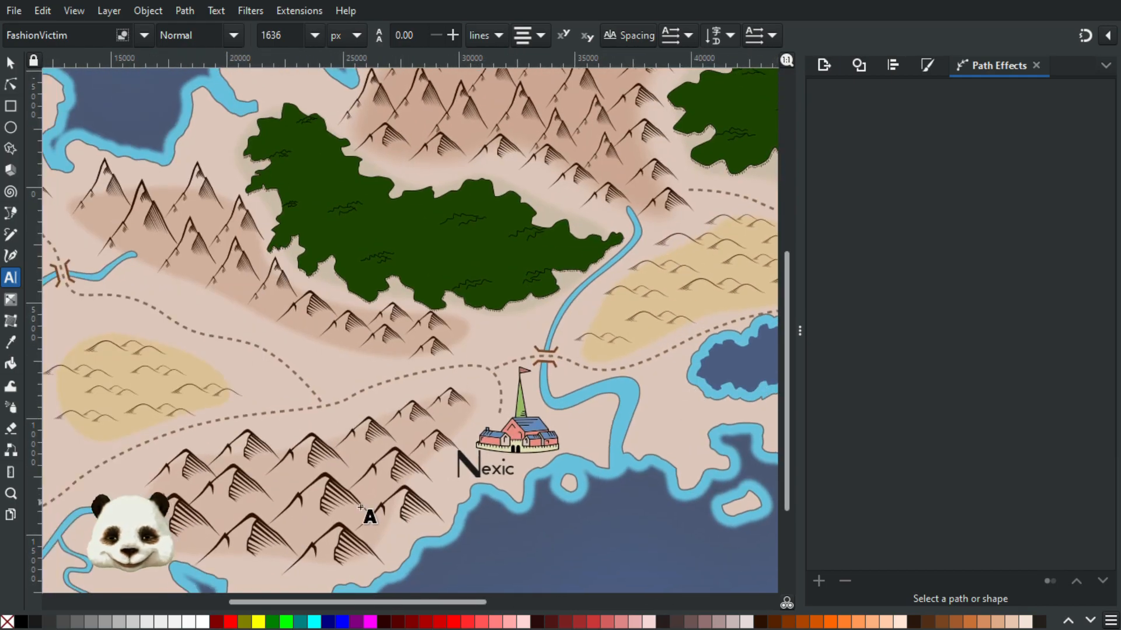
pyautogui.moveTo(429, 478); pyautogui.dragTo(653, 402)
pyautogui.scroll(-1, 570, 431)
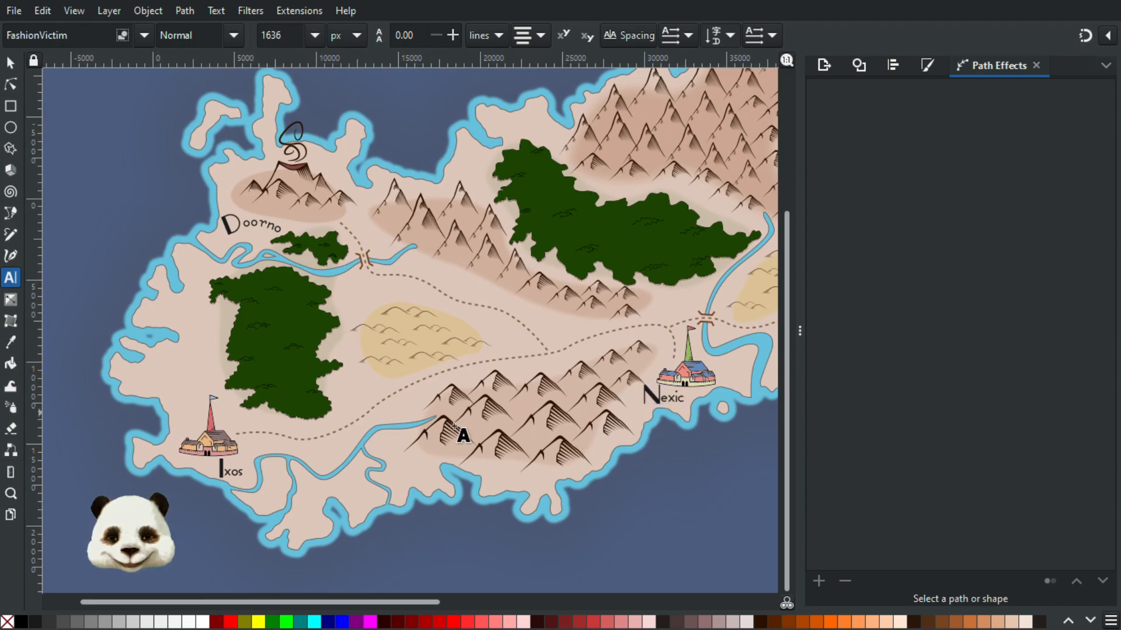
pyautogui.scroll(3, 672, 398)
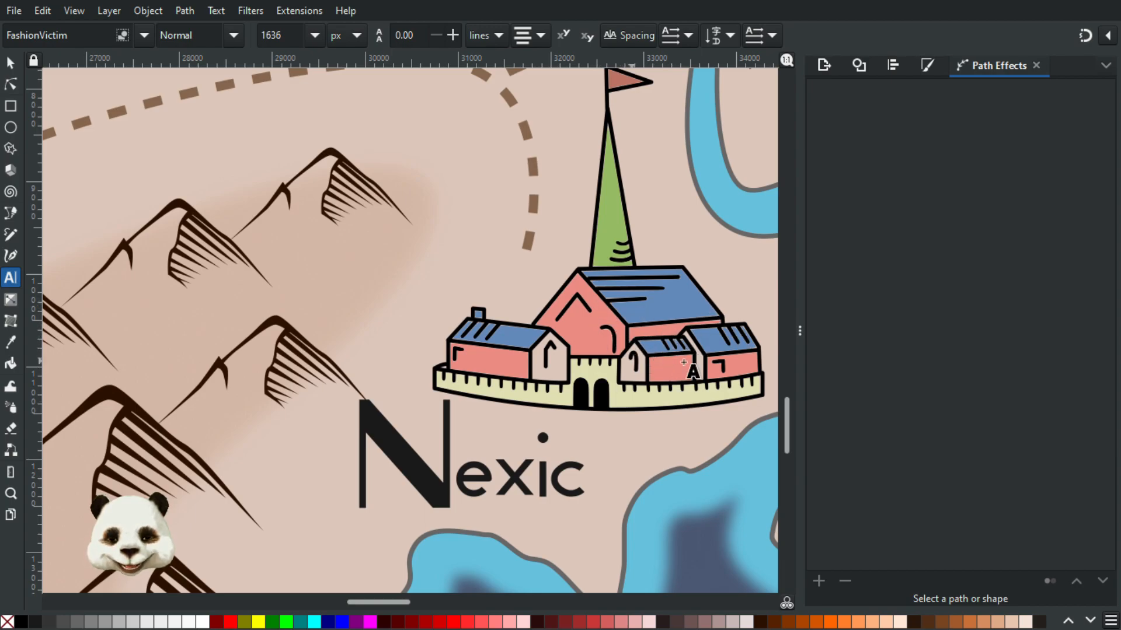
pyautogui.scroll(-5, 514, 449)
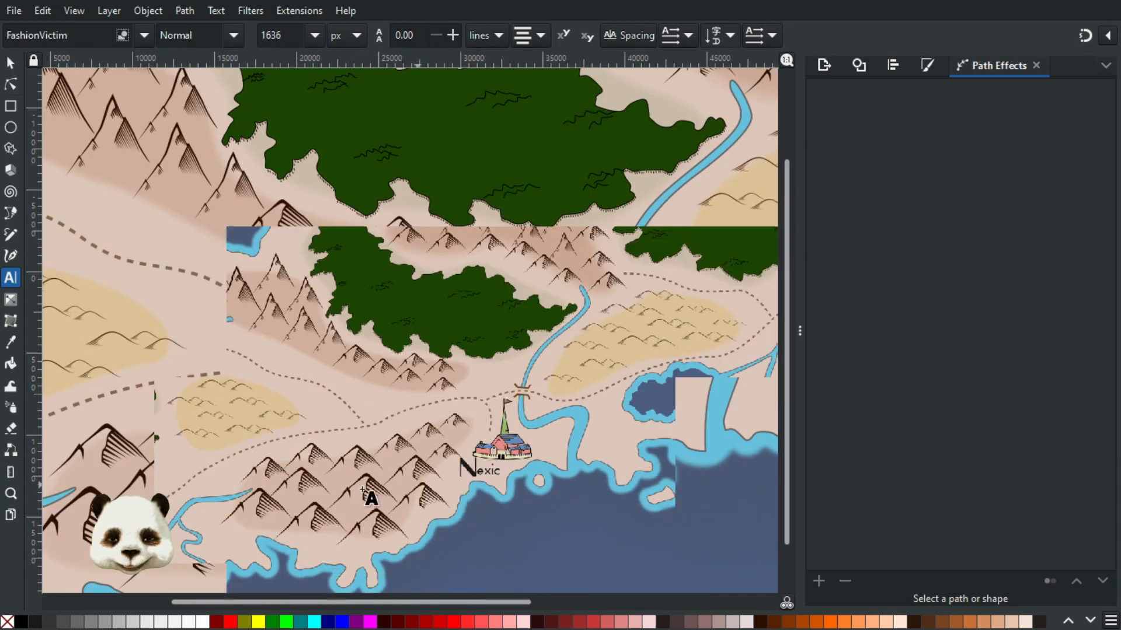
pyautogui.moveTo(320, 491); pyautogui.dragTo(434, 360)
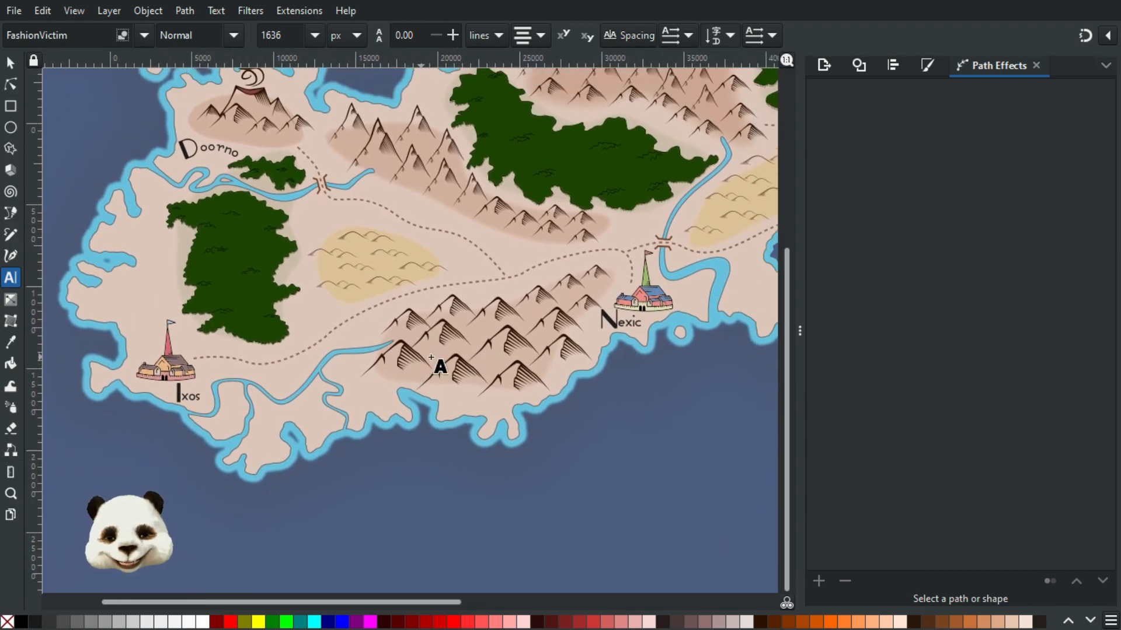
# Step: Survey the sea south of the land, including the ships, the Pandarialiana title banner and the map border
pyautogui.scroll(-2, 432, 358)
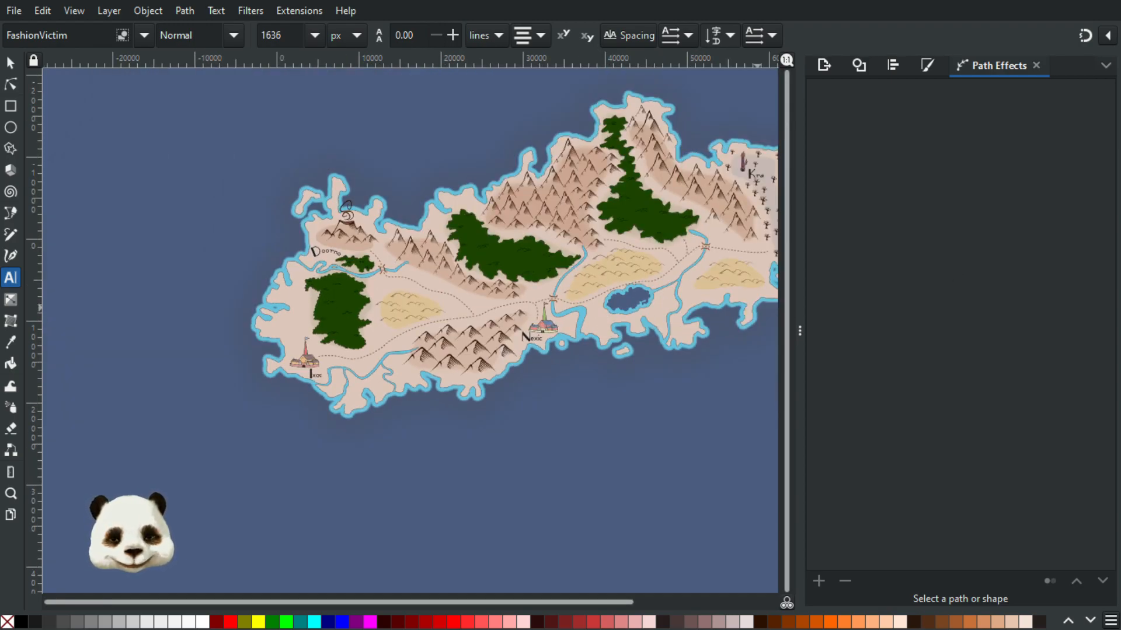
pyautogui.moveTo(559, 373); pyautogui.dragTo(548, 351)
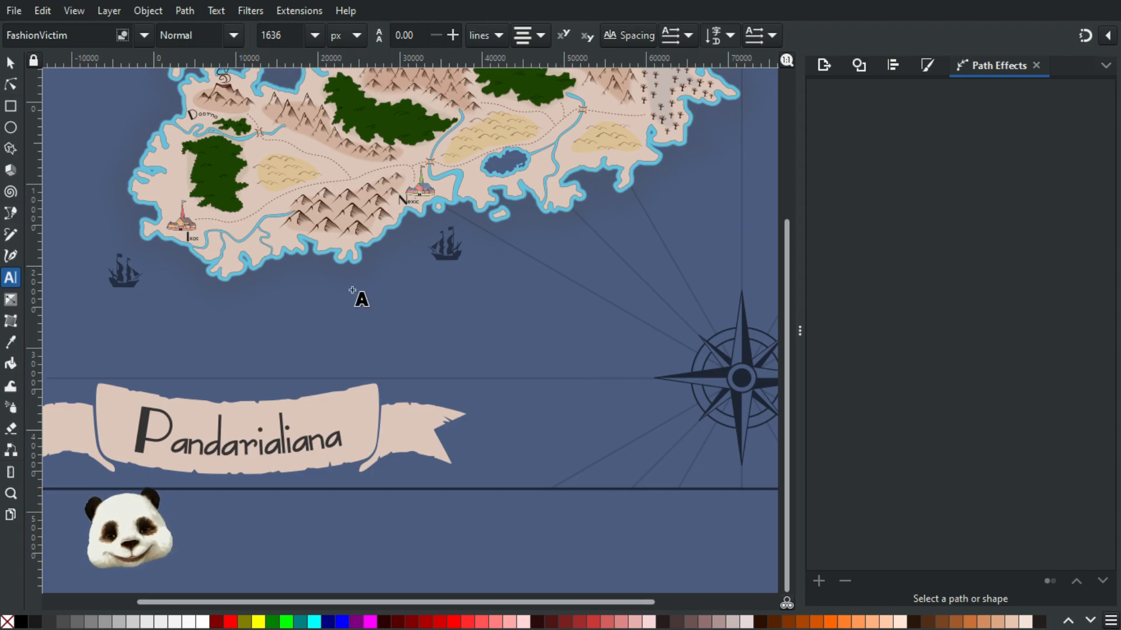
pyautogui.moveTo(523, 306); pyautogui.dragTo(321, 293)
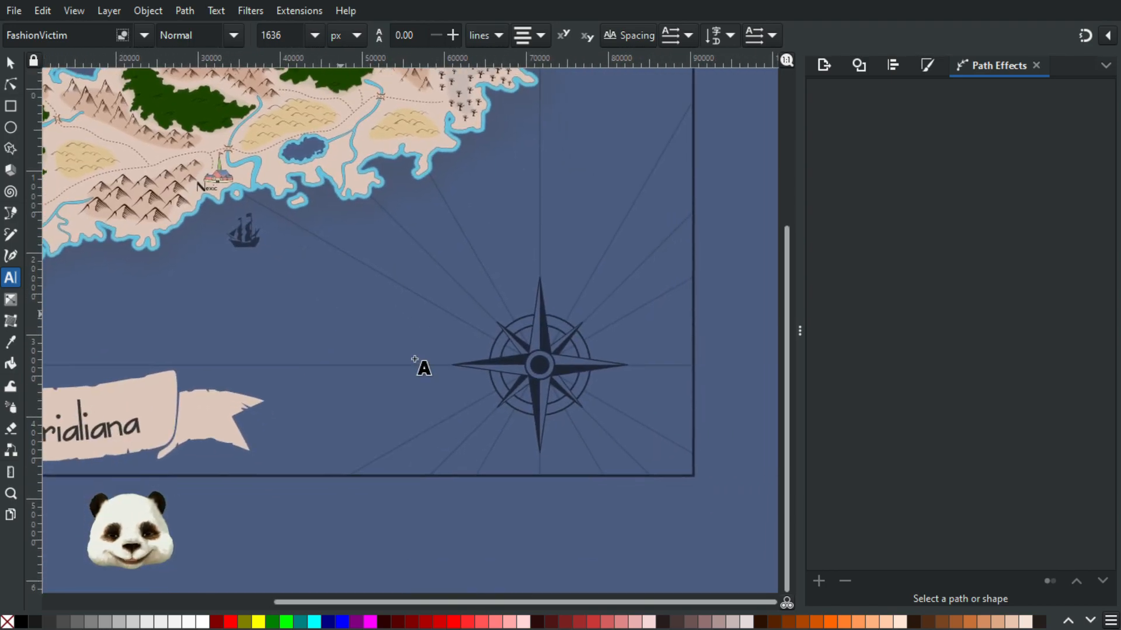
# Step: Examine the compass rose in the southeastern sea, including its pointed star, rings and radiating lines
pyautogui.scroll(2, 541, 373)
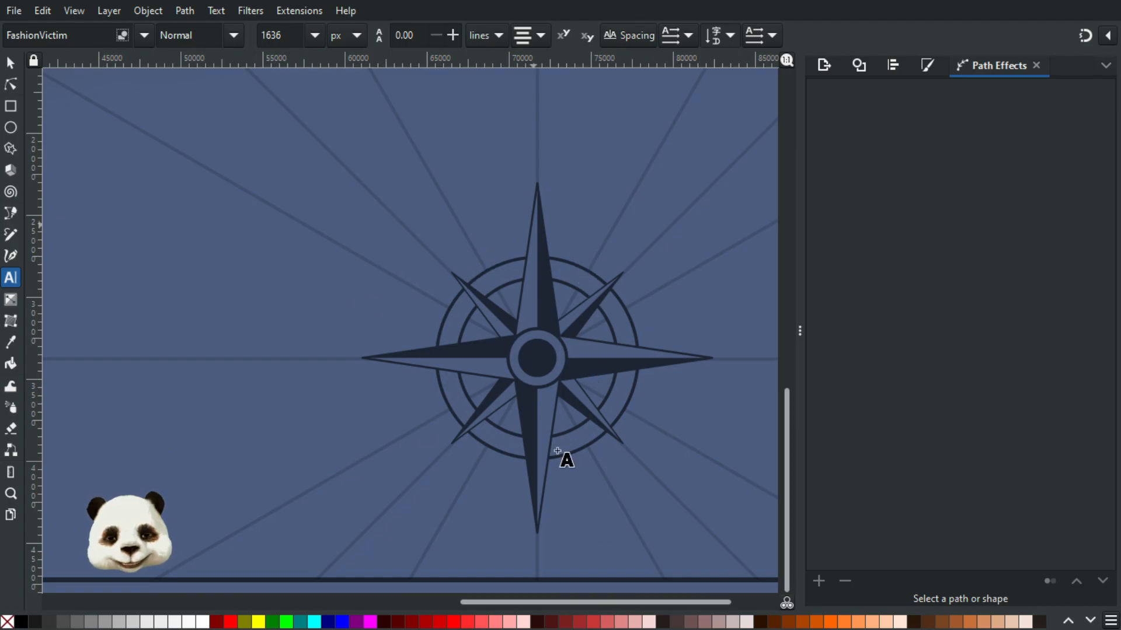
pyautogui.scroll(-2, 448, 494)
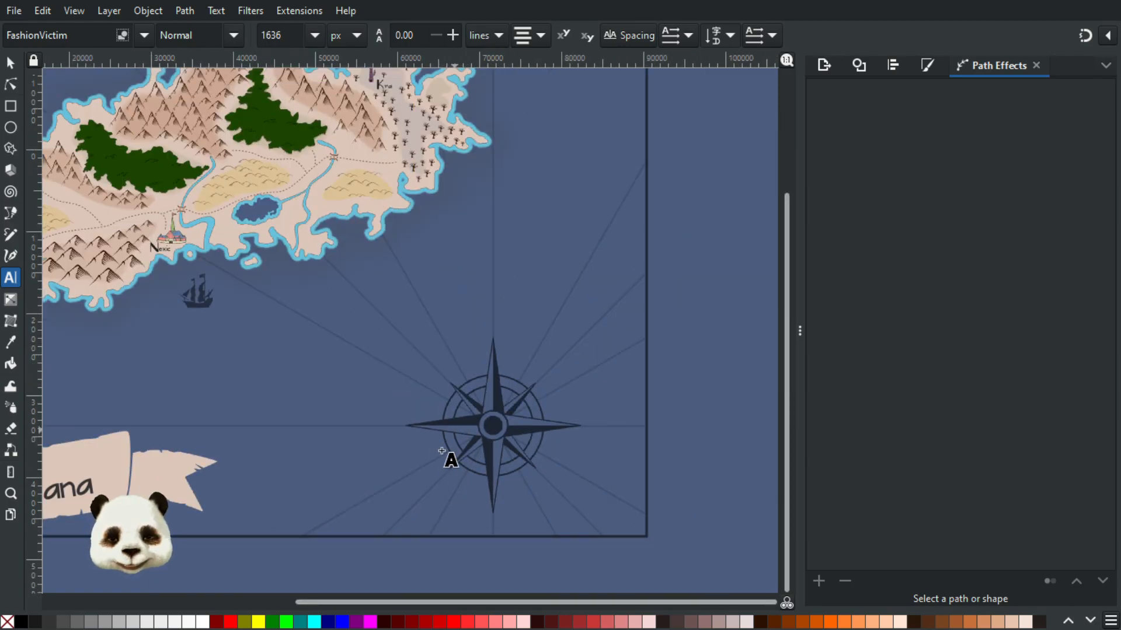
pyautogui.scroll(2, 454, 470)
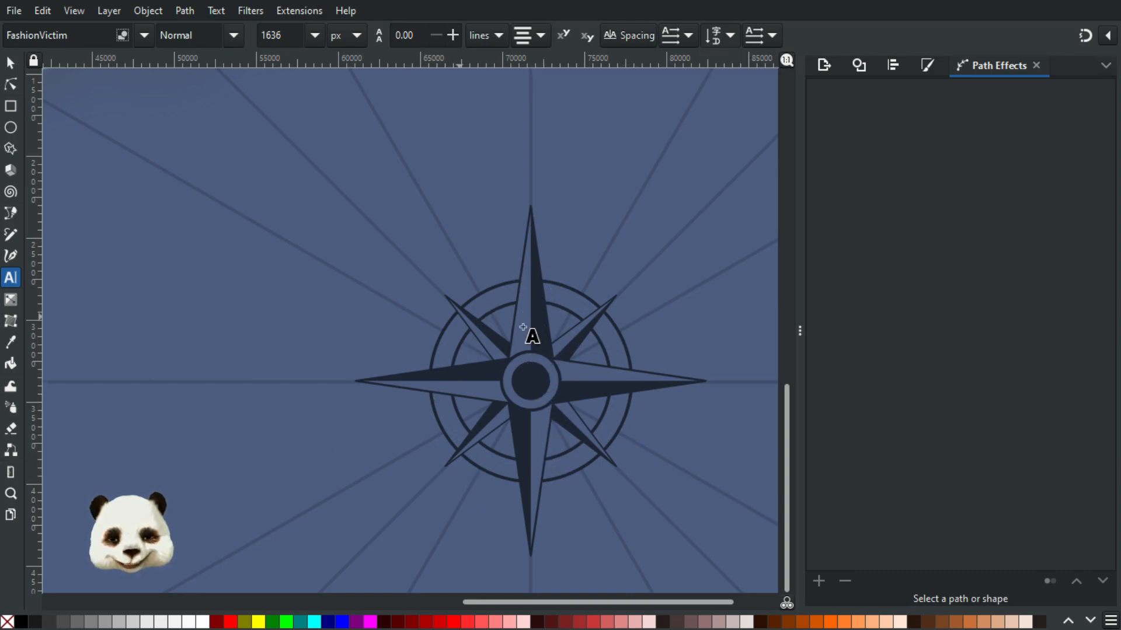
pyautogui.scroll(-2, 453, 457)
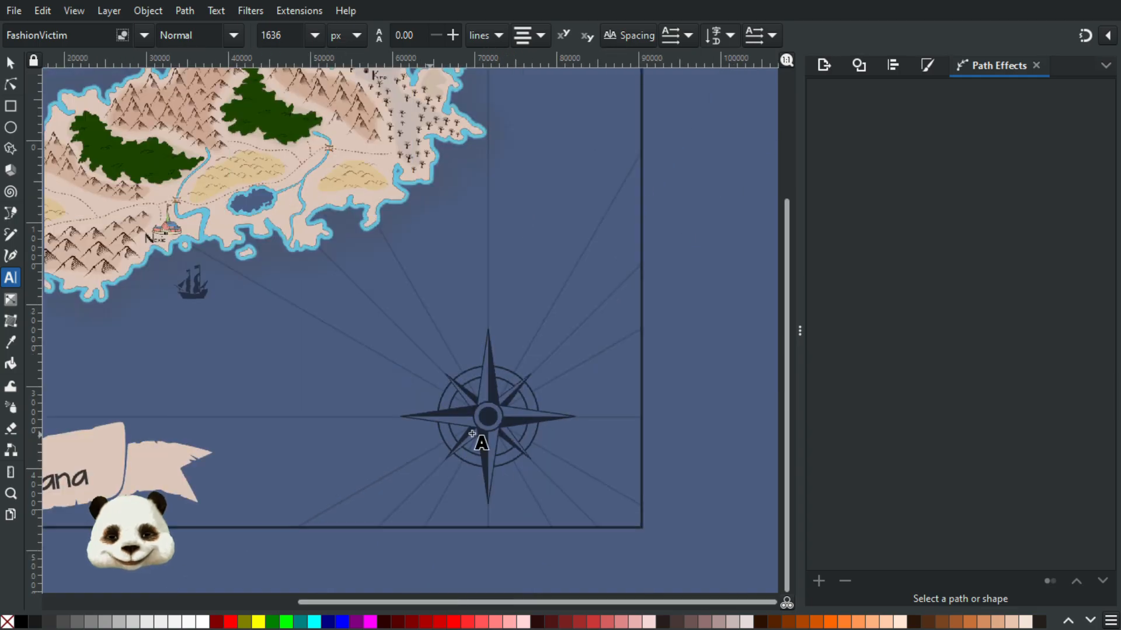
# Step: Examine the sea serpent silhouette in the sea north of Kra, including its head, humps and water strokes
pyautogui.moveTo(259, 380); pyautogui.dragTo(599, 497)
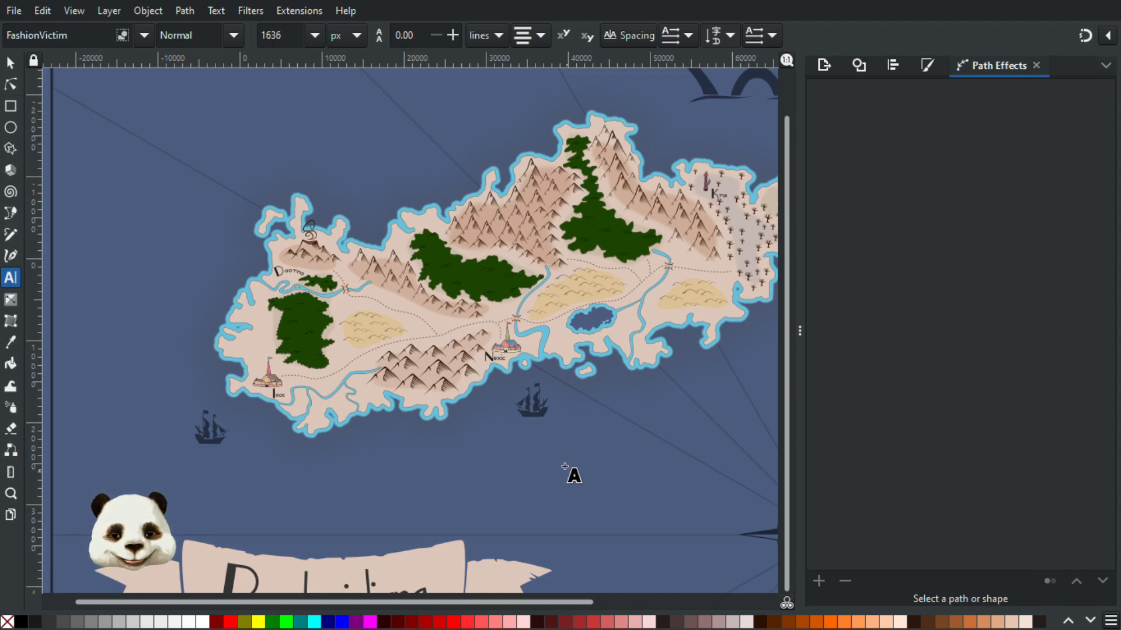
pyautogui.moveTo(565, 467); pyautogui.dragTo(348, 590)
pyautogui.scroll(2, 607, 220)
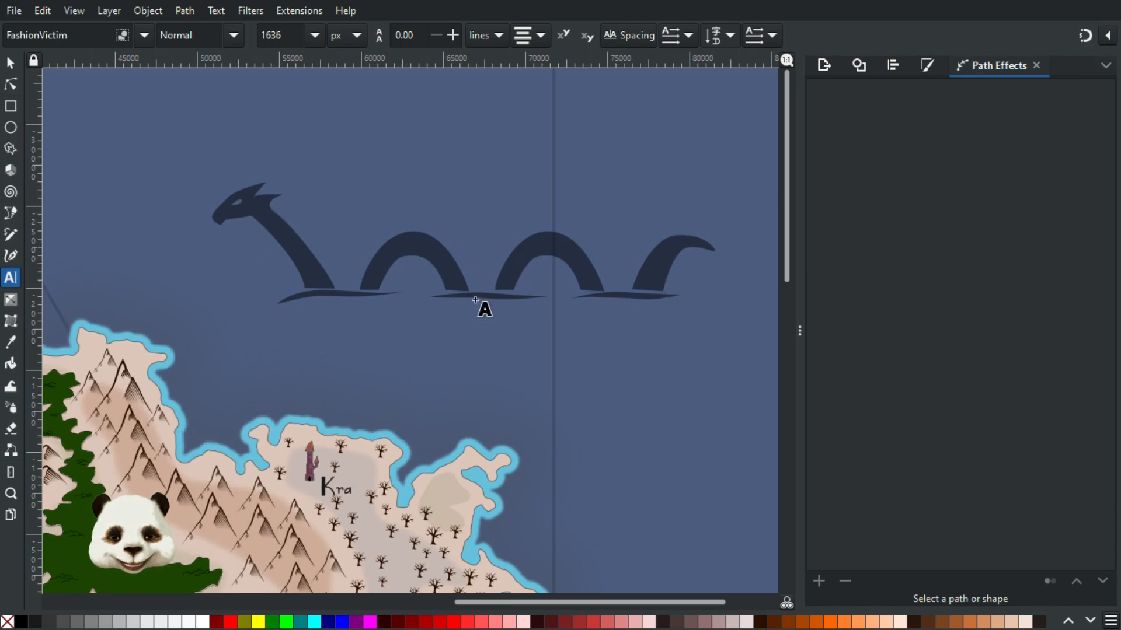
pyautogui.scroll(-2, 415, 380)
pyautogui.scroll(2, 404, 290)
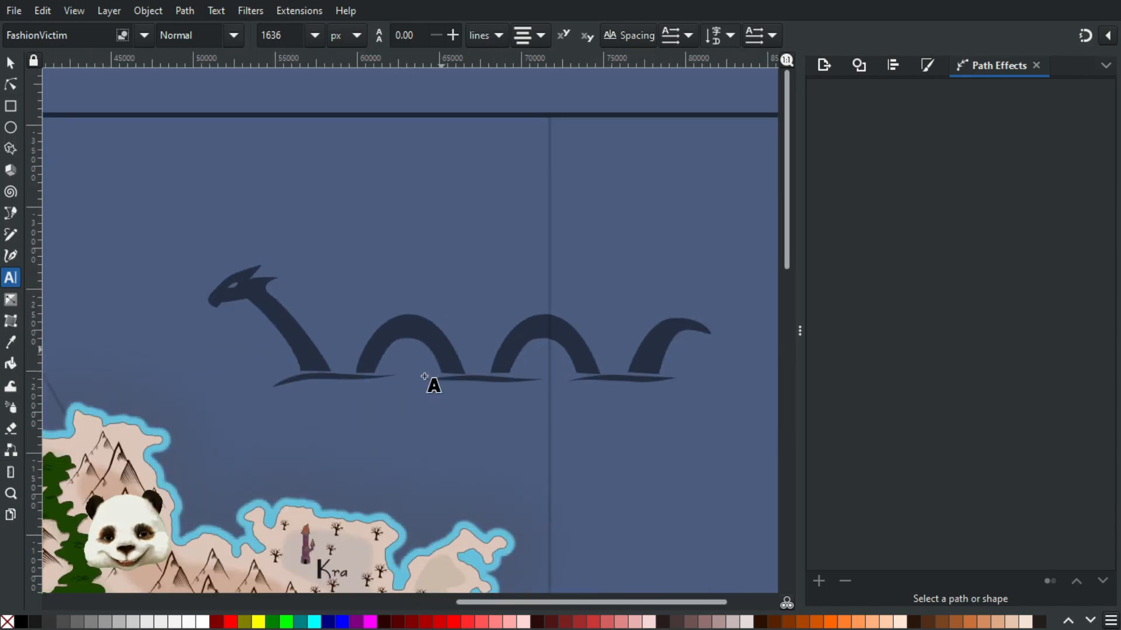
pyautogui.scroll(-2, 440, 375)
# Step: Survey the complete map with its title banner, ships, sea serpent and compass rose
pyautogui.moveTo(410, 415); pyautogui.dragTo(605, 197)
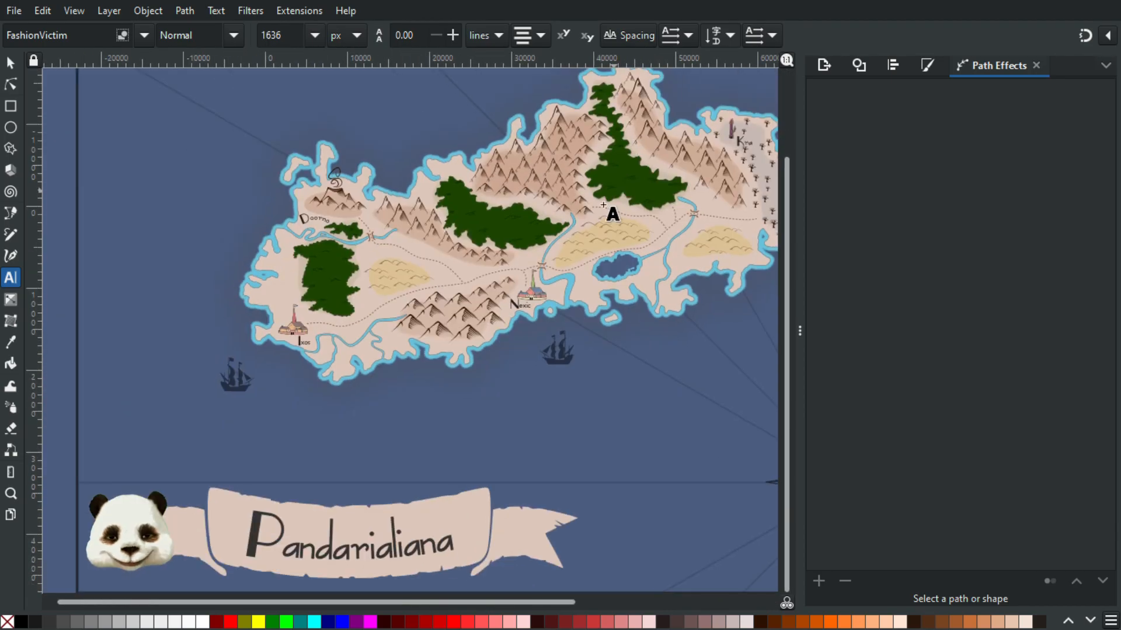
pyautogui.moveTo(624, 313); pyautogui.dragTo(226, 475)
pyautogui.moveTo(522, 295); pyautogui.dragTo(765, 240)
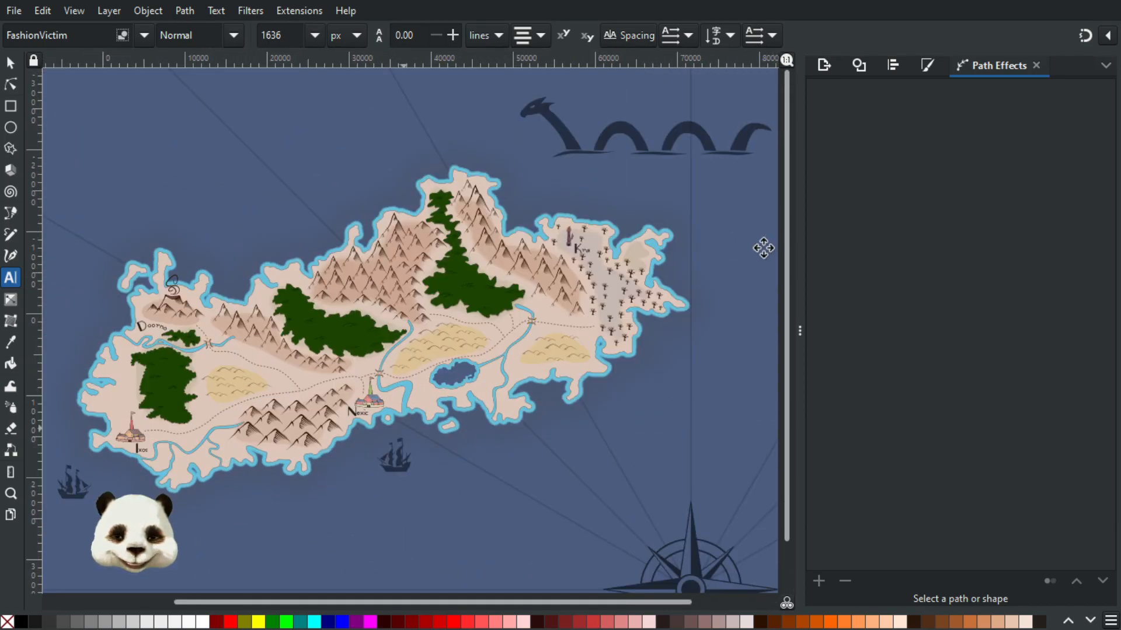
# Step: Examine the ship silhouettes south of the coast, along with the nearby title banner and map border
pyautogui.moveTo(176, 512); pyautogui.dragTo(542, 331)
pyautogui.scroll(3, 487, 327)
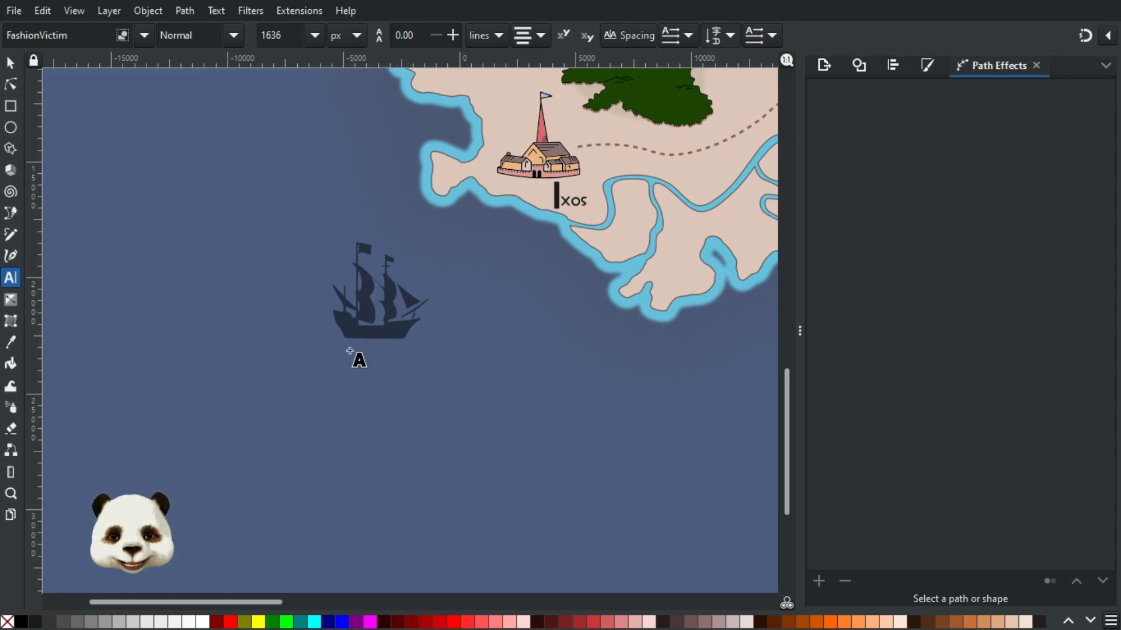
pyautogui.moveTo(476, 325); pyautogui.dragTo(353, 414)
pyautogui.scroll(-3, 352, 414)
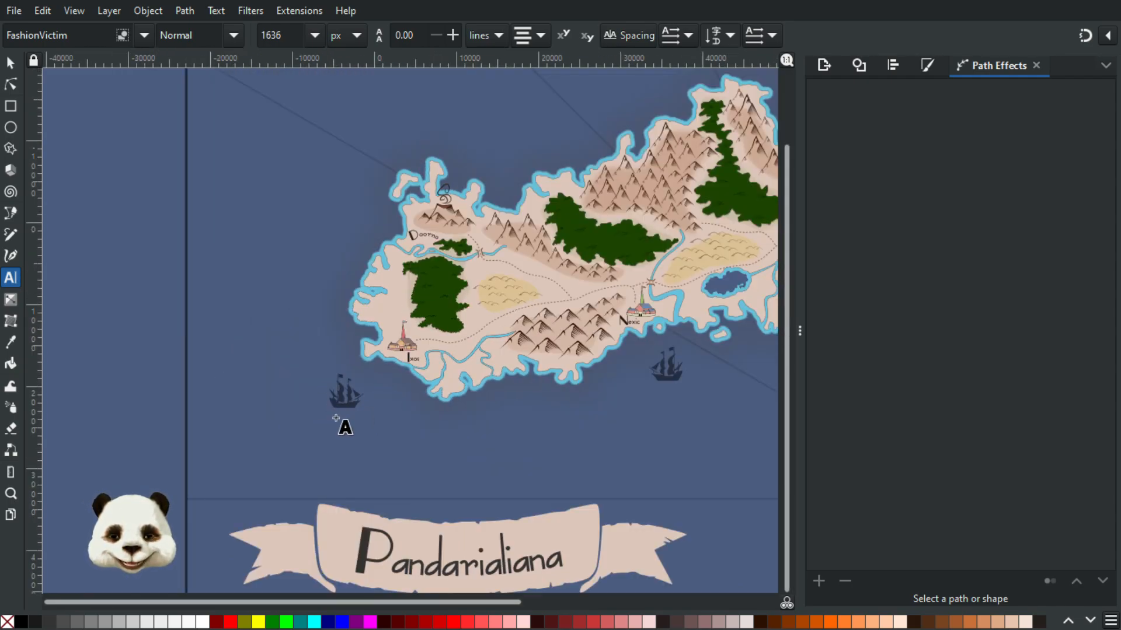
pyautogui.moveTo(623, 421); pyautogui.dragTo(719, 417)
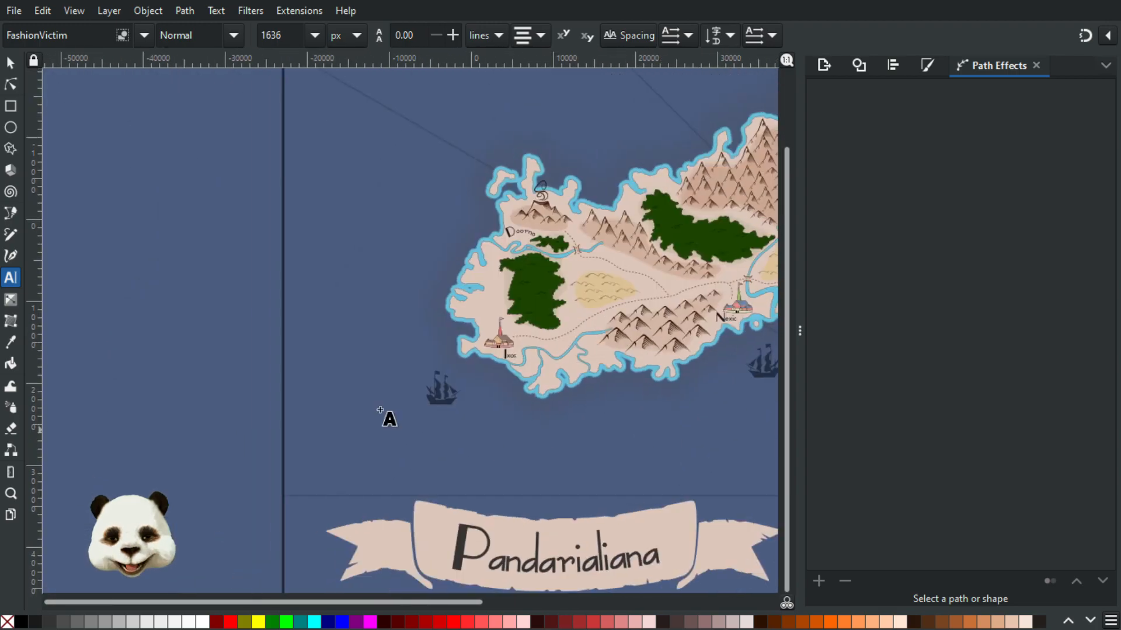
pyautogui.moveTo(622, 433); pyautogui.dragTo(383, 455)
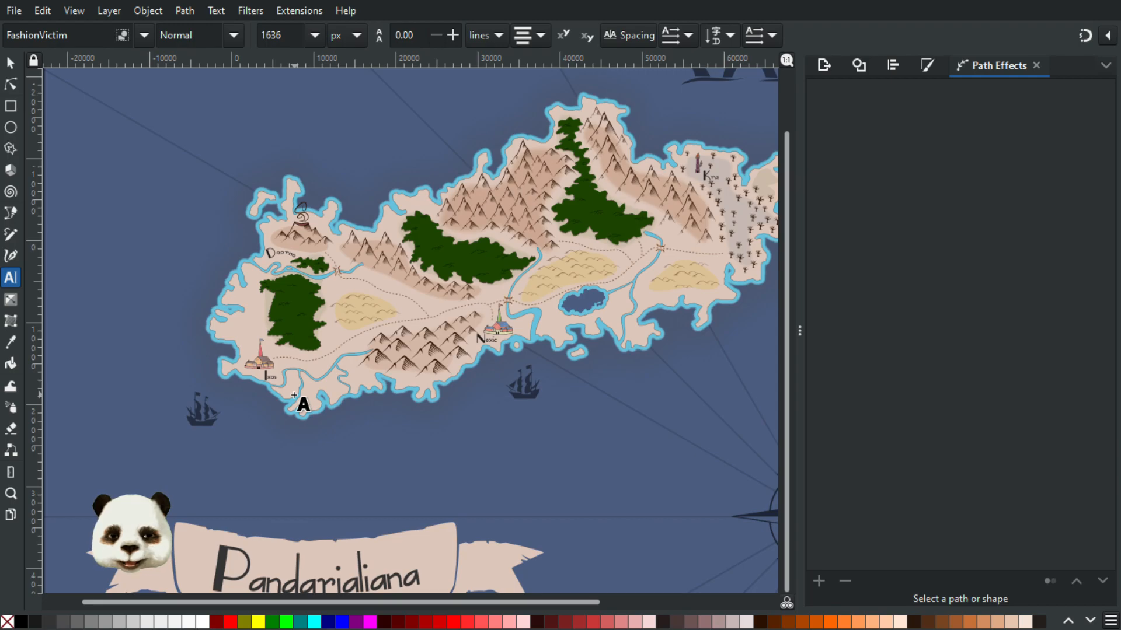
pyautogui.moveTo(377, 416); pyautogui.dragTo(459, 510)
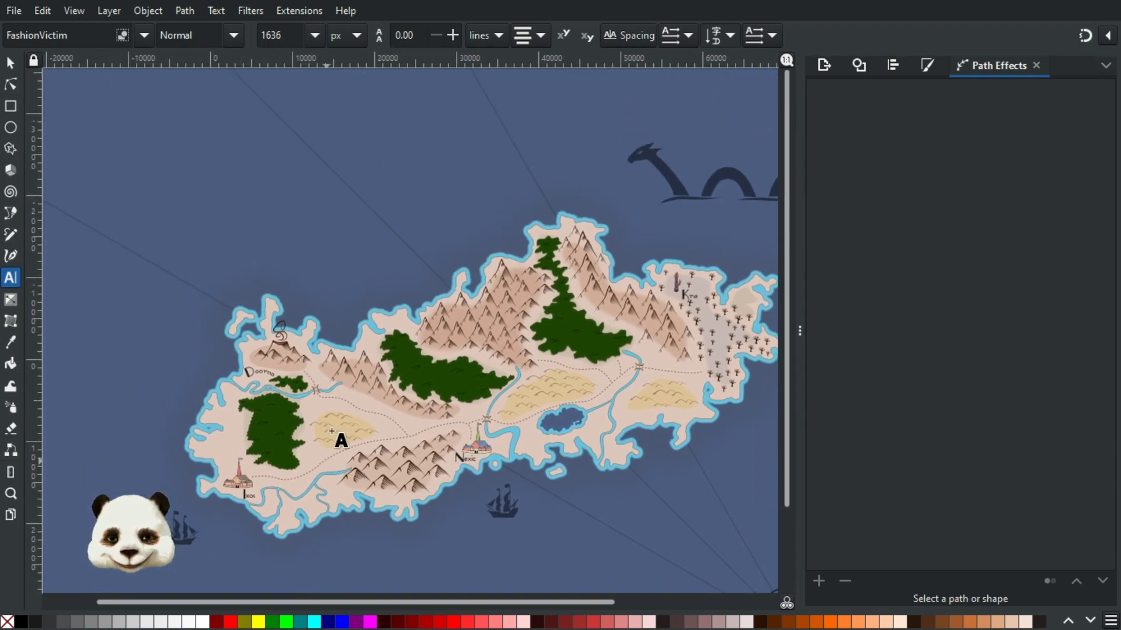
# Step: Inspect the path nodes of the brown bridge railing over the river southeast of Doorno
pyautogui.scroll(4, 330, 434)
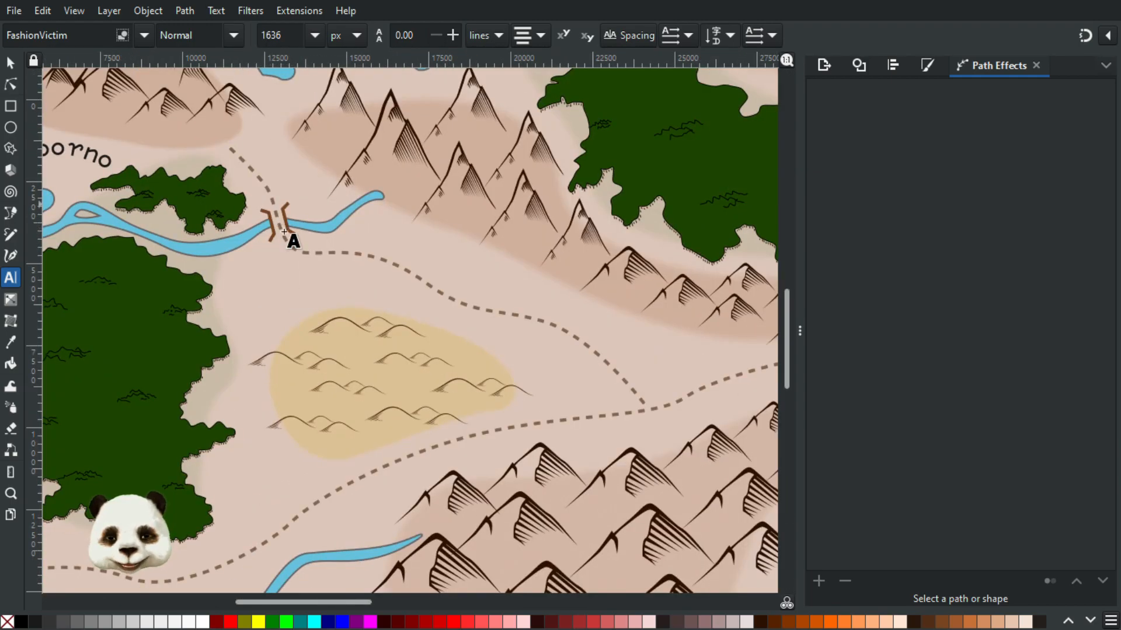
pyautogui.scroll(3, 277, 218)
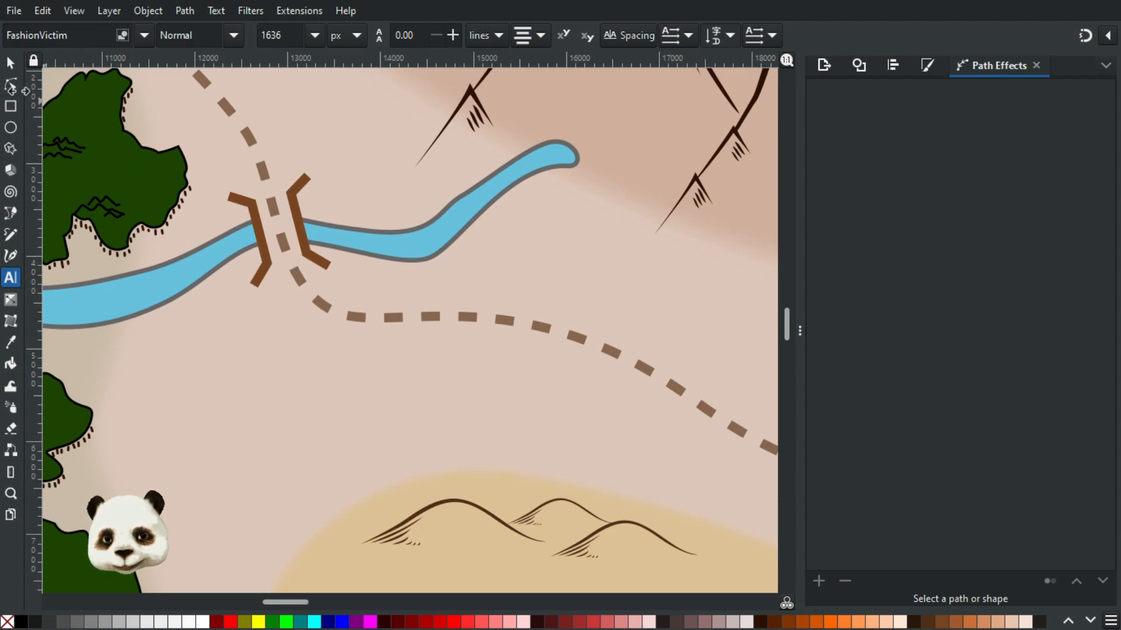
pyautogui.click(10, 86)
pyautogui.click(280, 234)
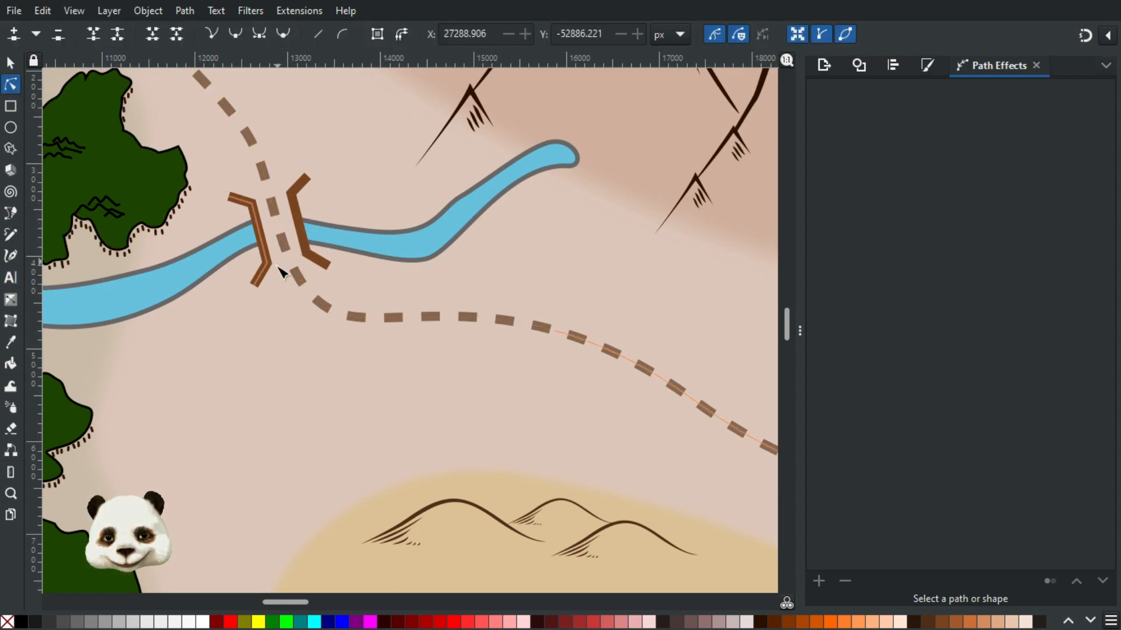
pyautogui.click(266, 238)
pyautogui.click(289, 191)
pyautogui.click(296, 212)
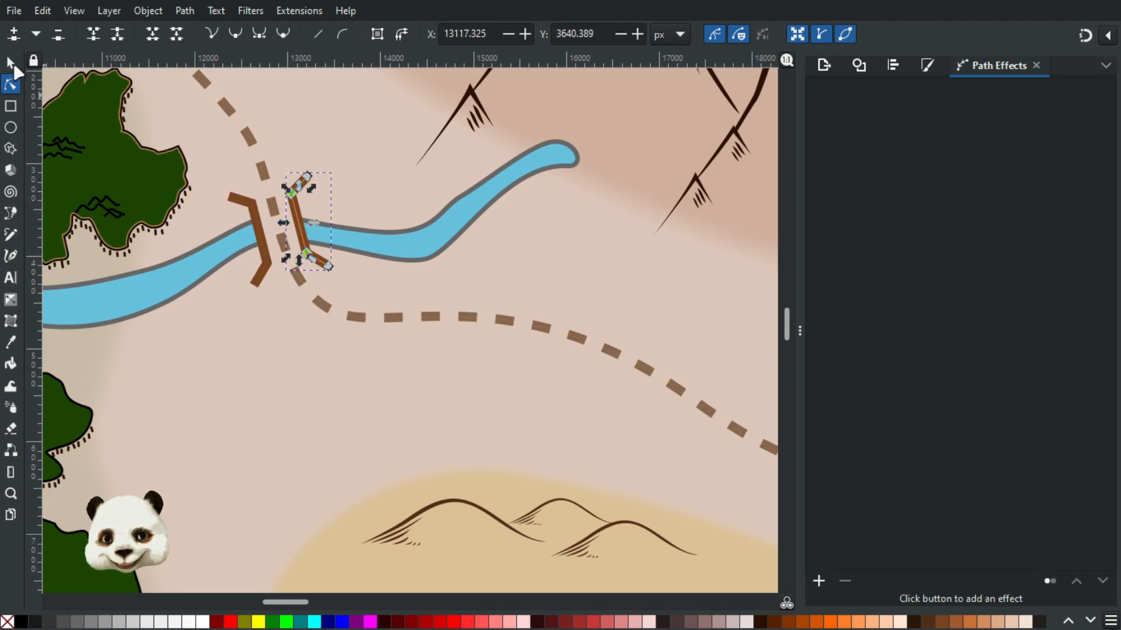
# Step: Select the dashed road crossing the bridge near Doorno and display its path nodes
pyautogui.click(11, 63)
pyautogui.click(285, 220)
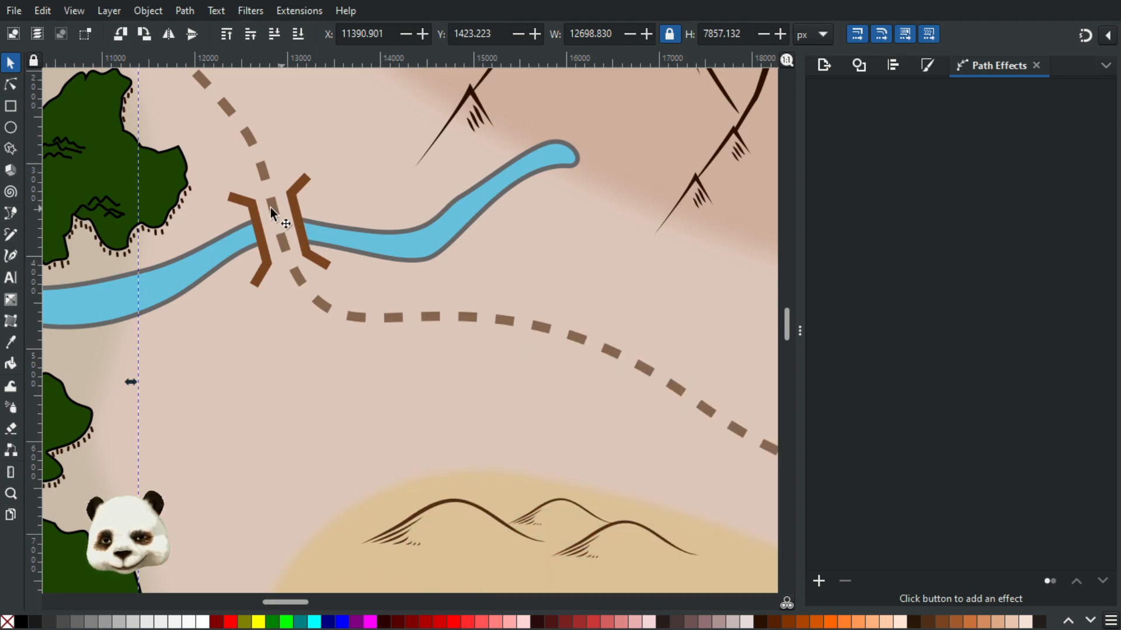
pyautogui.click(11, 85)
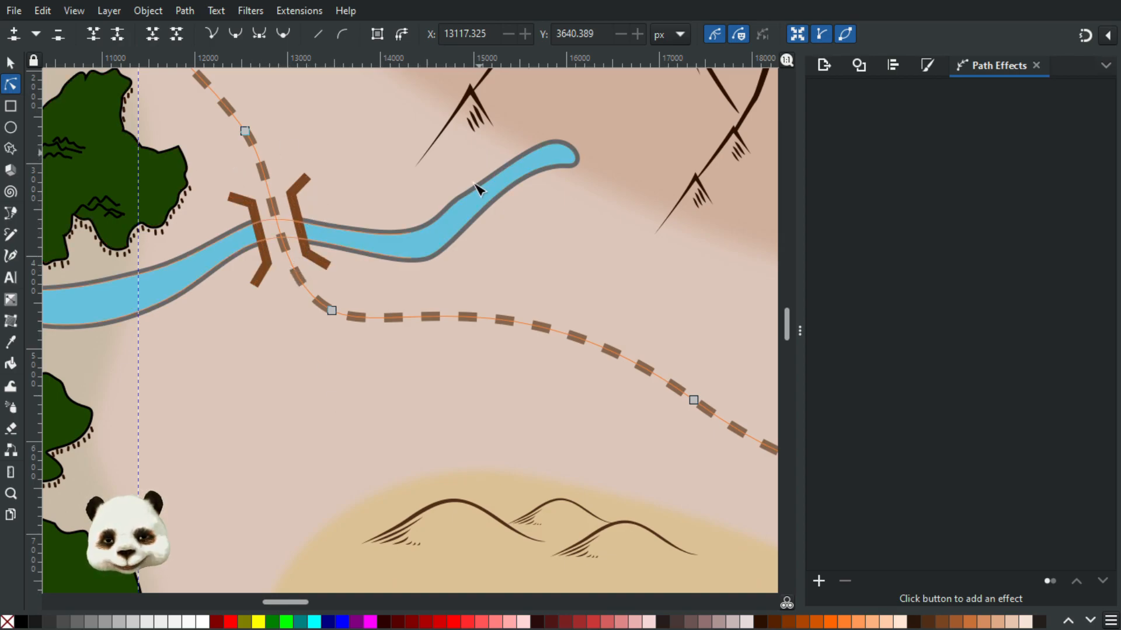
# Step: Inspect the path nodes of the small patch joining the river mouth to the sea west of Doorno
pyautogui.moveTo(592, 360); pyautogui.dragTo(956, 353)
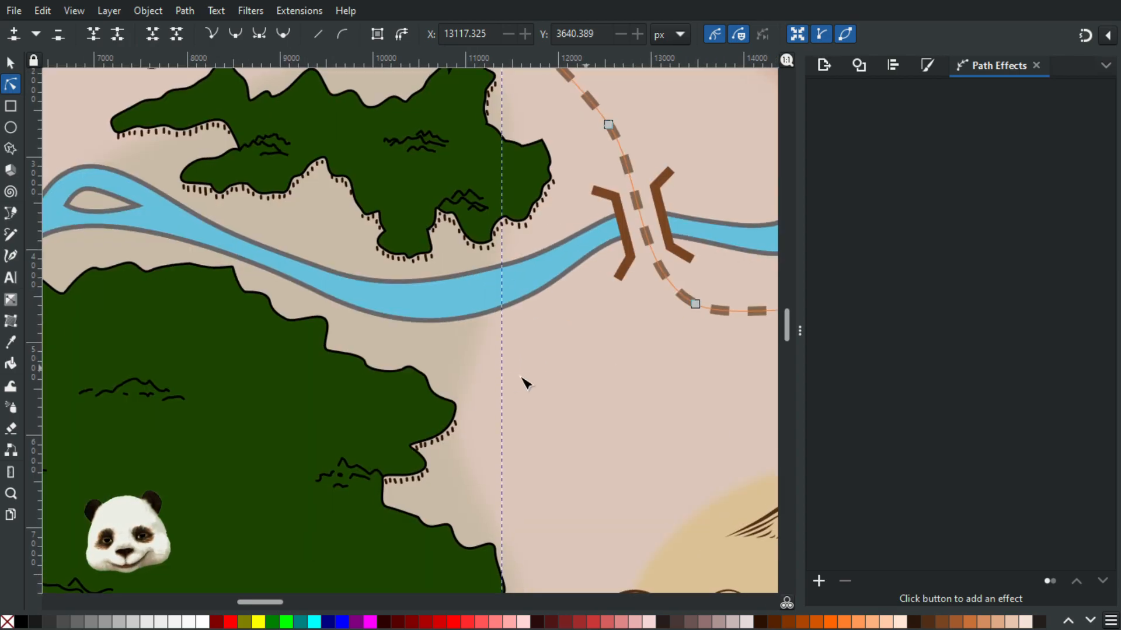
pyautogui.scroll(-2, 516, 367)
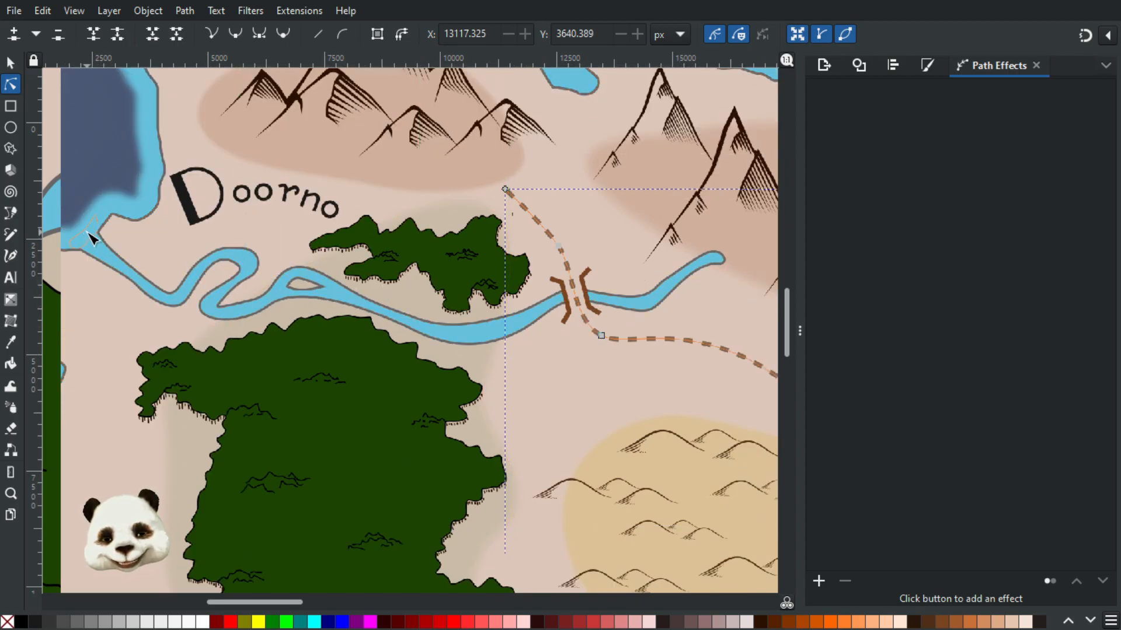
pyautogui.moveTo(93, 239); pyautogui.dragTo(275, 253)
pyautogui.scroll(1, 273, 236)
pyautogui.click(268, 234)
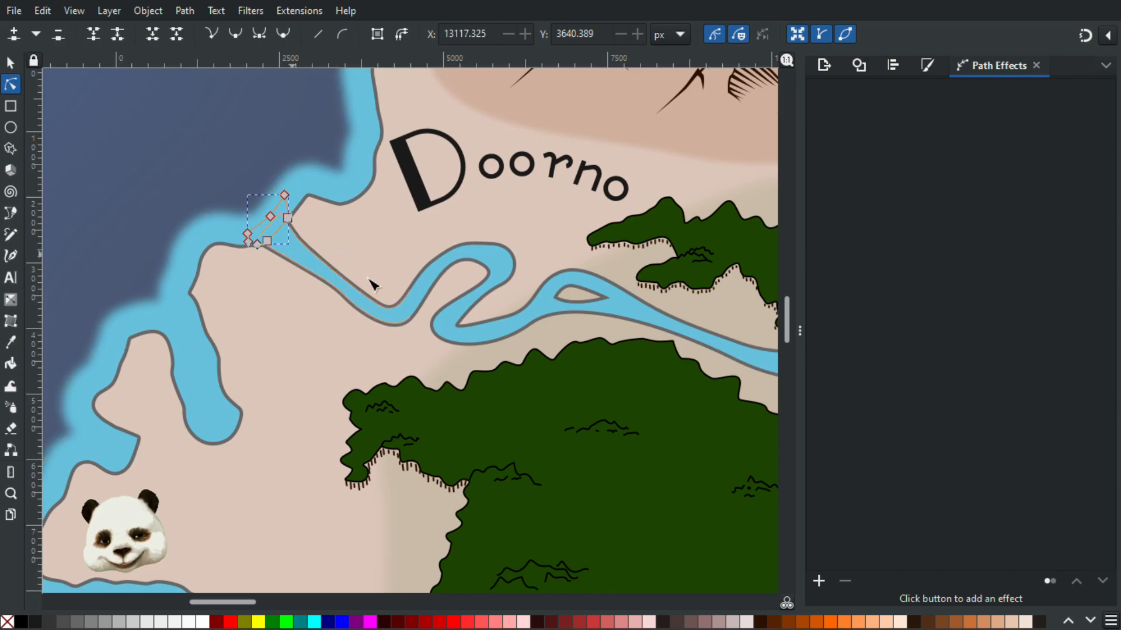
# Step: Examine the rivers around Nexic and the junction where the river meets the lake
pyautogui.moveTo(426, 297); pyautogui.dragTo(89, 175)
pyautogui.scroll(-3, 414, 296)
pyautogui.moveTo(567, 350); pyautogui.dragTo(200, 313)
pyautogui.moveTo(568, 358); pyautogui.dragTo(206, 343)
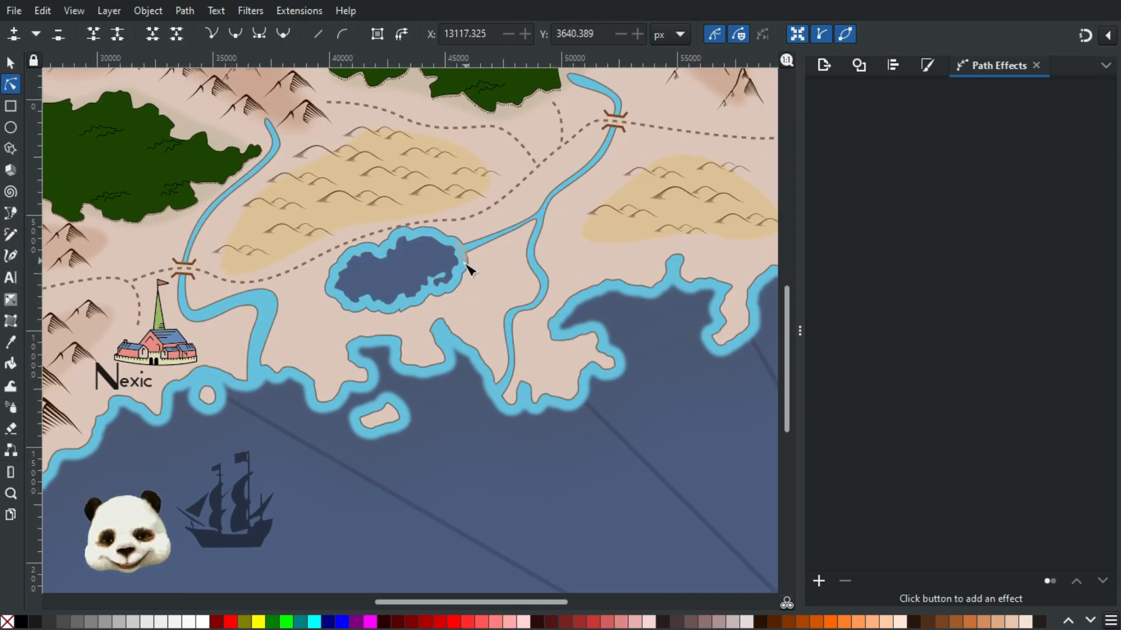
pyautogui.scroll(2, 453, 276)
pyautogui.scroll(-4, 453, 275)
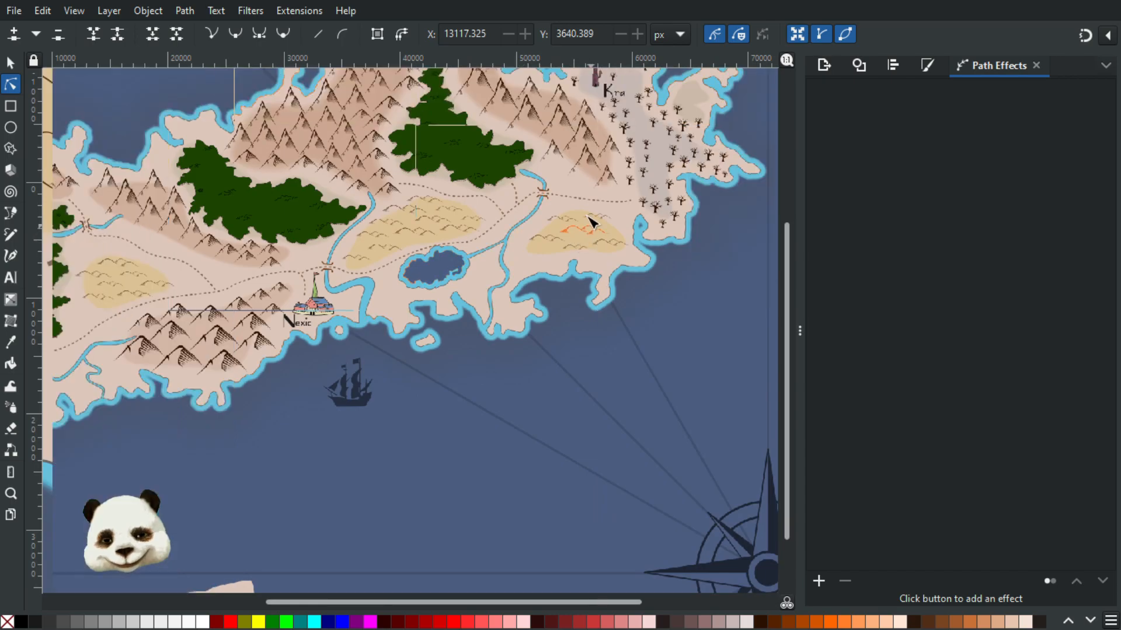
# Step: Select the dashed road between Ixos and Nexic and display its stroke style settings
pyautogui.moveTo(233, 302); pyautogui.dragTo(512, 278)
pyautogui.scroll(3, 411, 302)
pyautogui.click(293, 326)
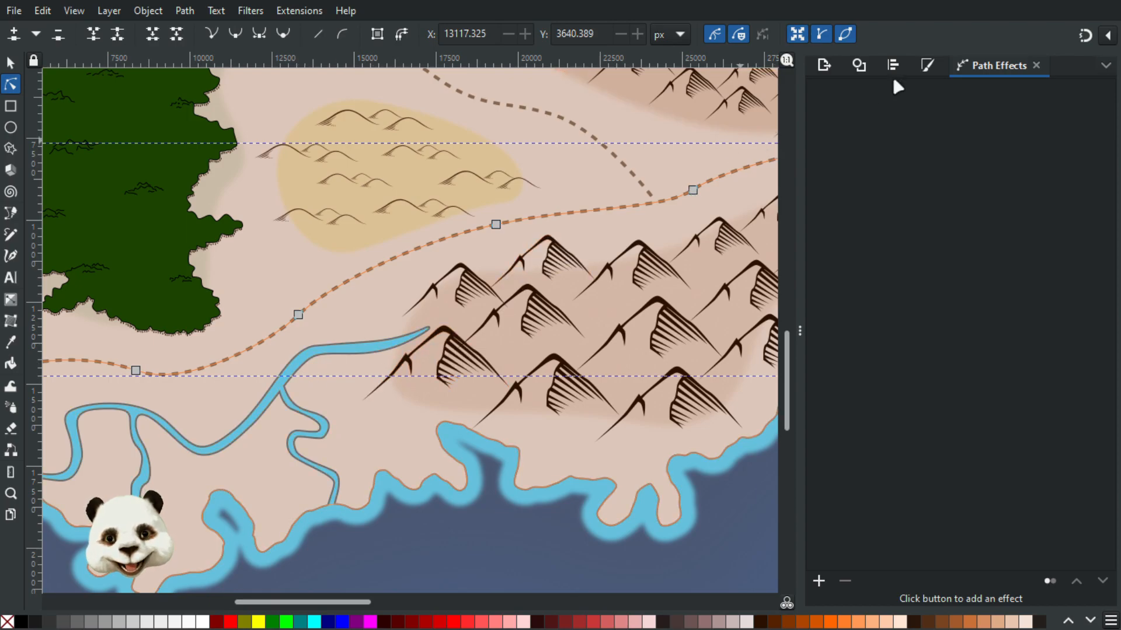
pyautogui.click(925, 66)
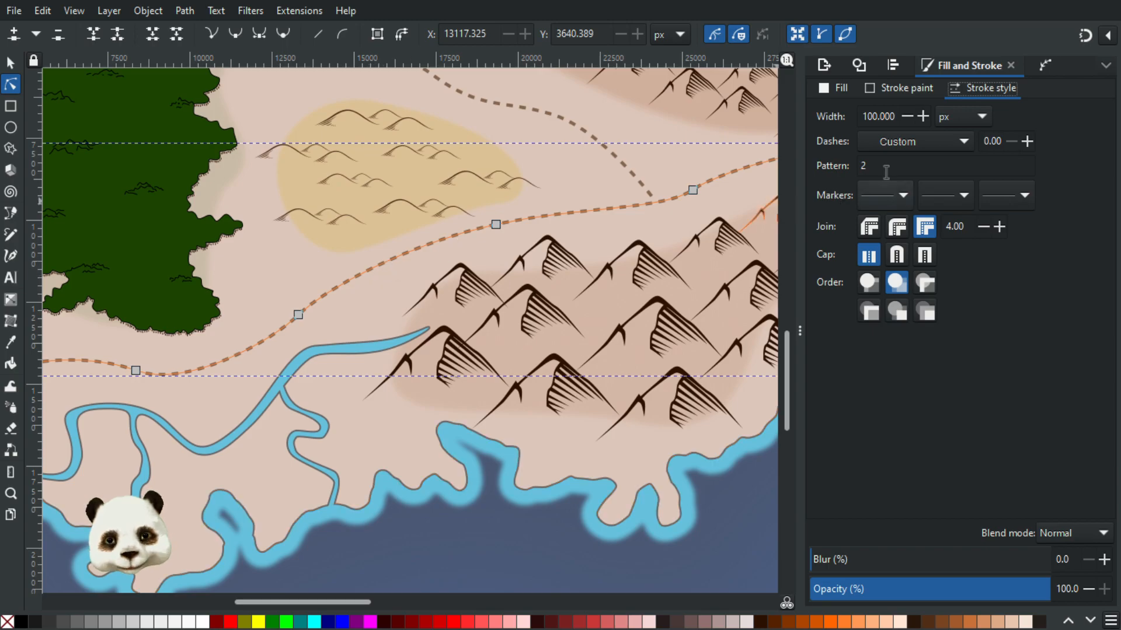
# Step: Try to reshape the dashed road by editing its end node beside Ixos, and undo the edit
pyautogui.moveTo(139, 379); pyautogui.dragTo(634, 302)
pyautogui.scroll(2, 657, 287)
pyautogui.scroll(1, 656, 286)
pyautogui.click(414, 304)
pyautogui.scroll(1, 426, 311)
pyautogui.moveTo(402, 304); pyautogui.dragTo(304, 192)
pyautogui.doubleClick(443, 295)
pyautogui.hotkey('ctrl', 'z')
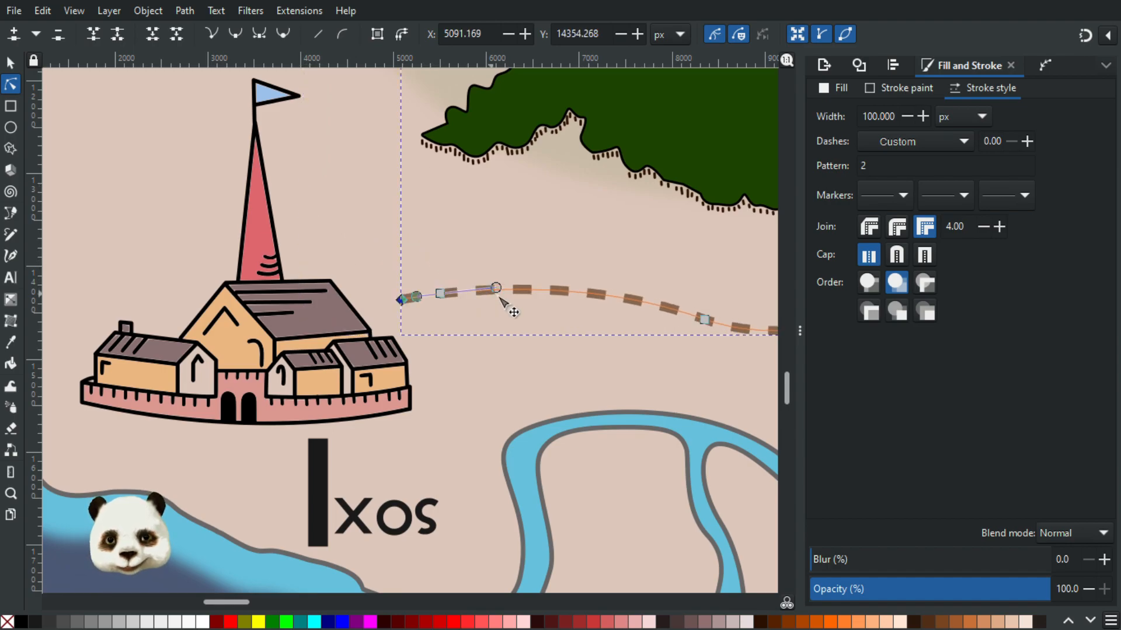
# Step: Try to move the dashed road's end node closer to the town of Nexic, undoing each move
pyautogui.scroll(-3, 514, 325)
pyautogui.hscroll(15, 610, 339)
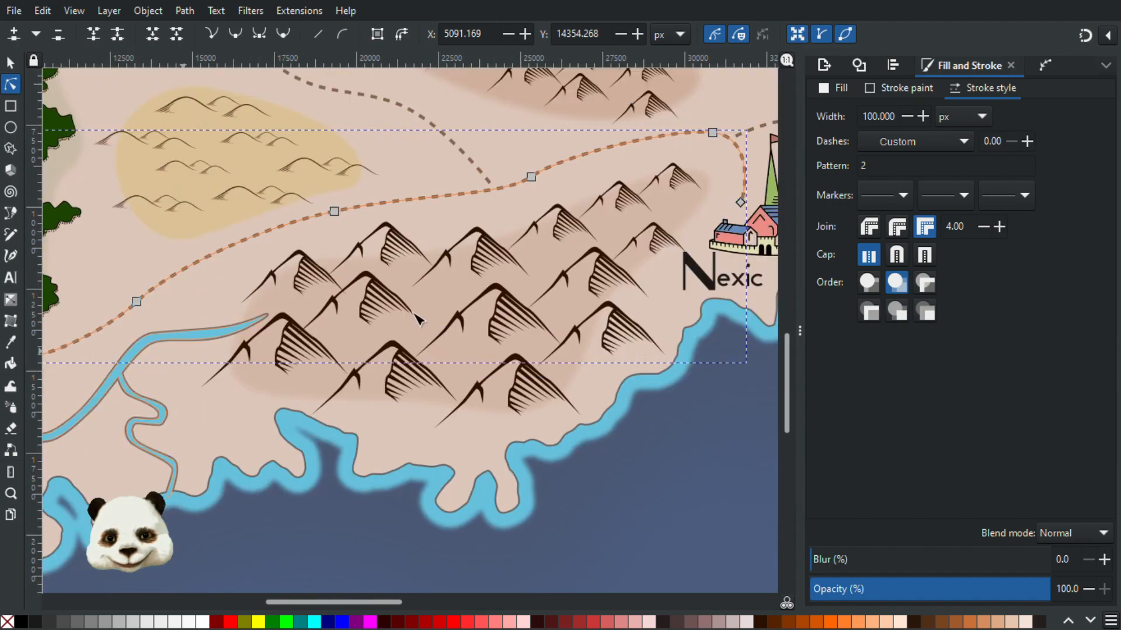
pyautogui.scroll(5, 409, 327)
pyautogui.scroll(3, 300, 293)
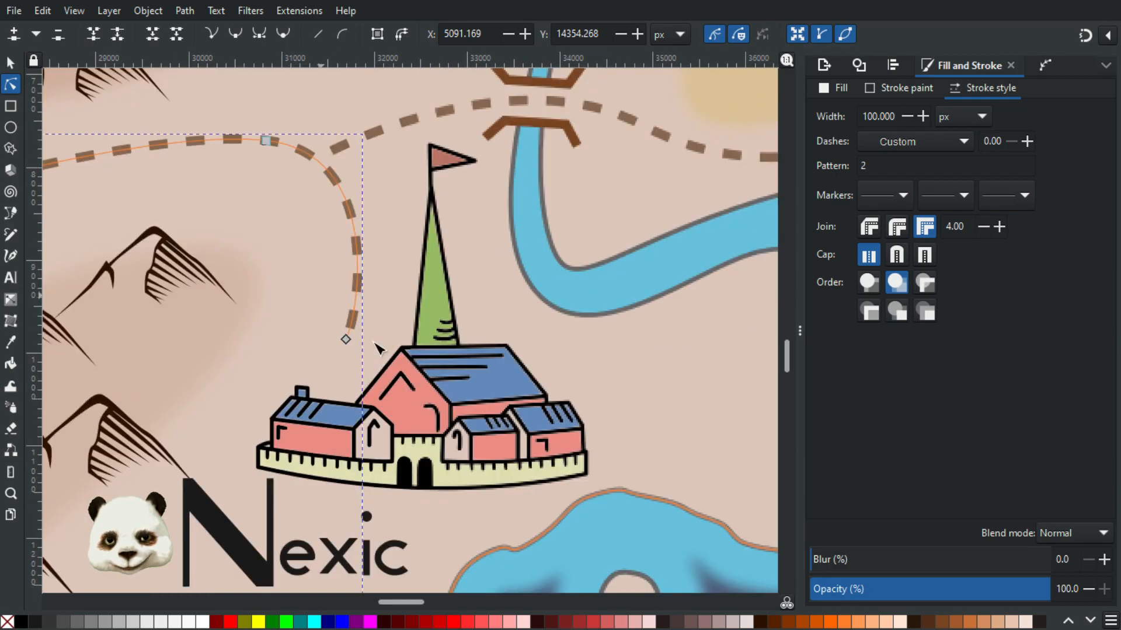
pyautogui.scroll(2, 346, 333)
pyautogui.moveTo(364, 339); pyautogui.dragTo(351, 366)
pyautogui.hotkey('ctrl', 'z')
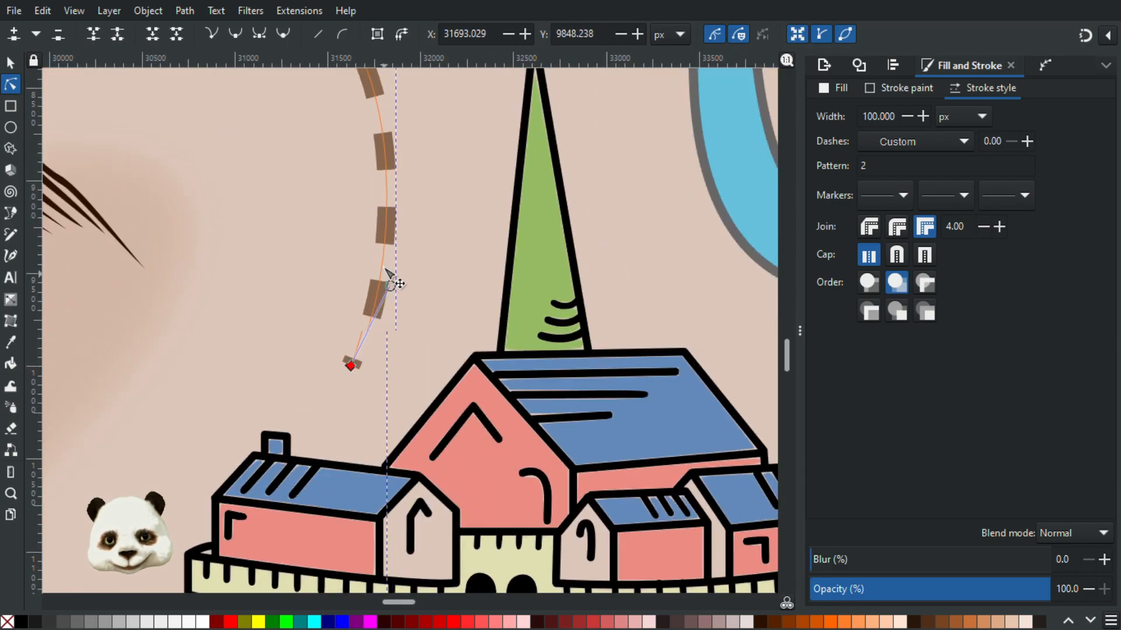
pyautogui.moveTo(364, 339); pyautogui.dragTo(339, 393)
pyautogui.hotkey('ctrl', 'z')
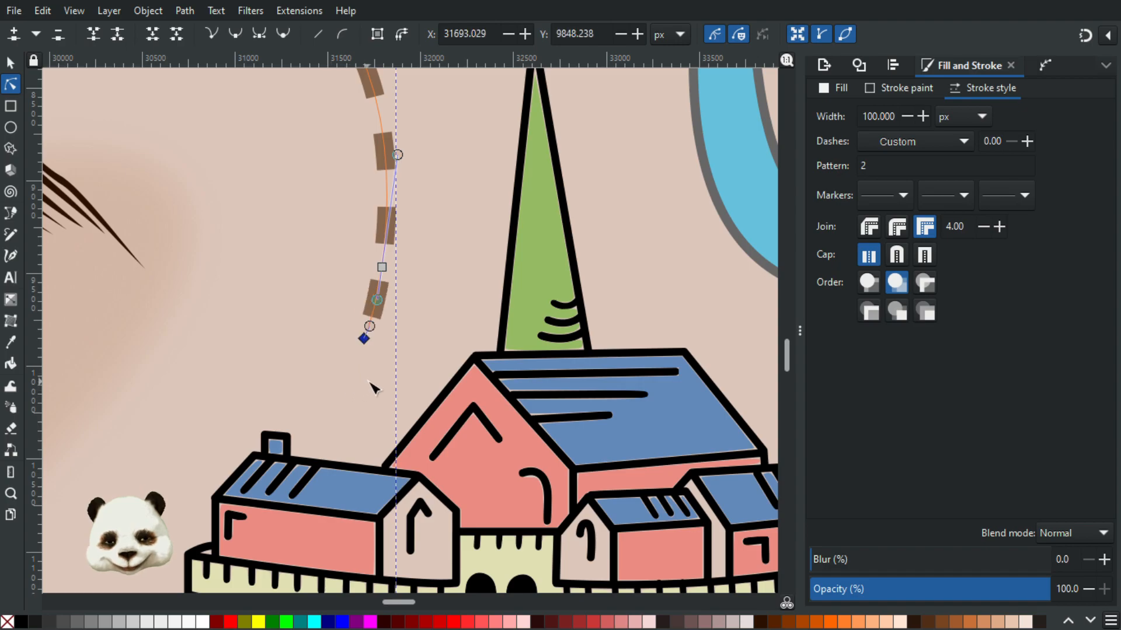
pyautogui.click(418, 292)
# Step: Select the dashed road running east from Nexic past the lake and inspect its nodes at the bridge
pyautogui.keyDown('ctrl'); pyautogui.scroll(-7, 467, 350); pyautogui.keyUp('ctrl')
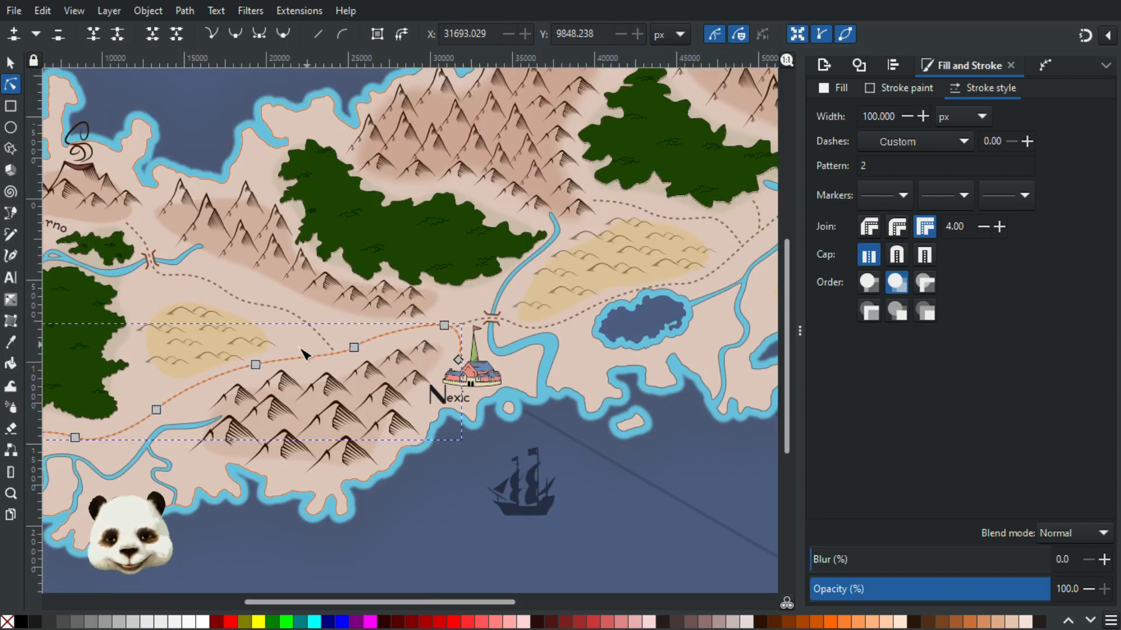
pyautogui.moveTo(328, 354); pyautogui.dragTo(99, 356)
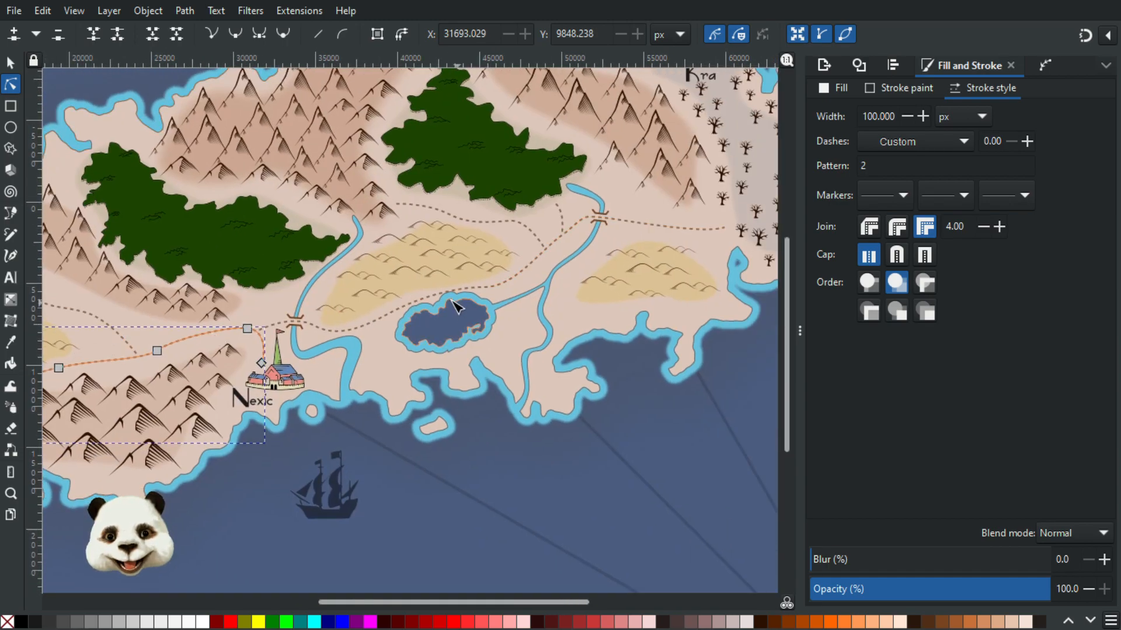
pyautogui.keyDown('ctrl'); pyautogui.scroll(3, 277, 338); pyautogui.keyUp('ctrl')
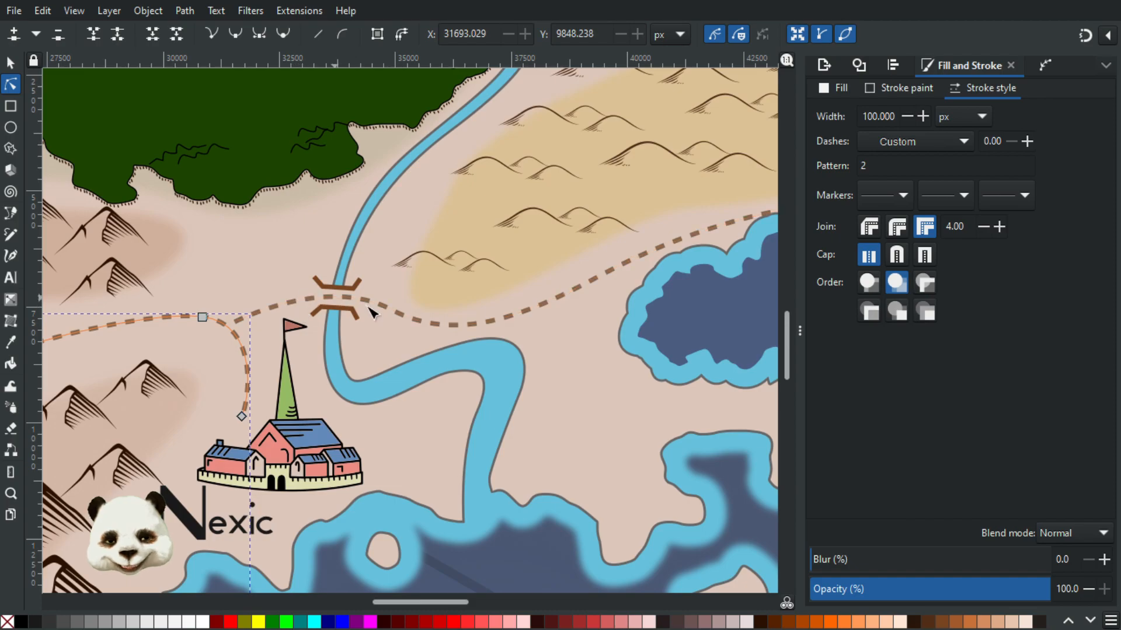
pyautogui.moveTo(490, 266); pyautogui.dragTo(76, 424)
pyautogui.moveTo(601, 304); pyautogui.dragTo(286, 382)
pyautogui.click(449, 302)
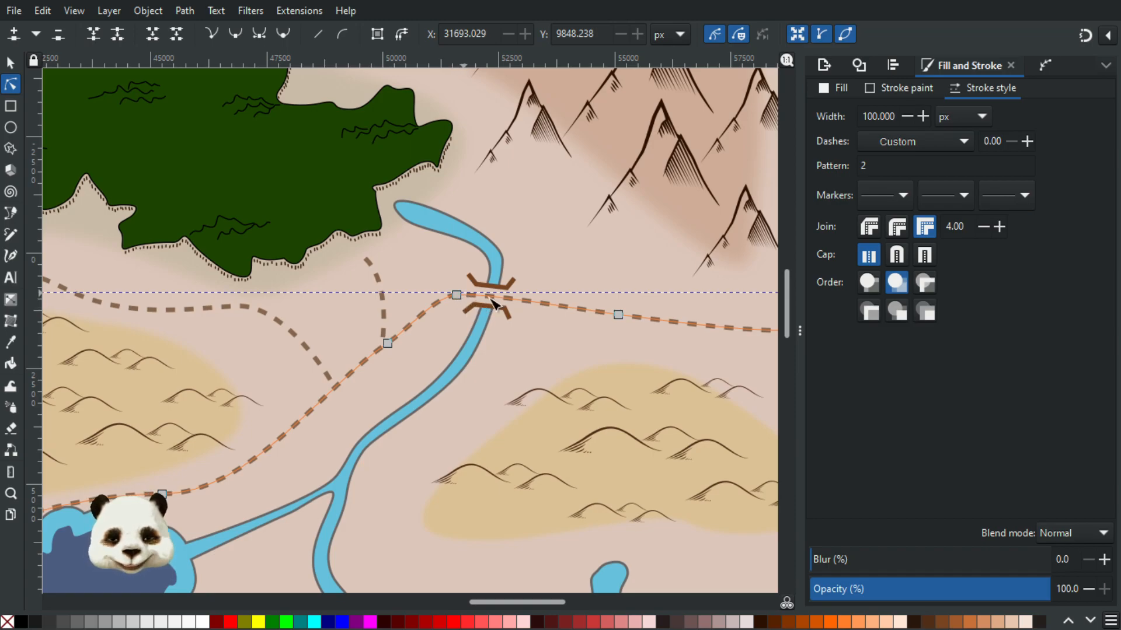
# Step: Examine the eastern end of the dashed road and the dead-tree wasteland around Kra
pyautogui.scroll(-4, 382, 350)
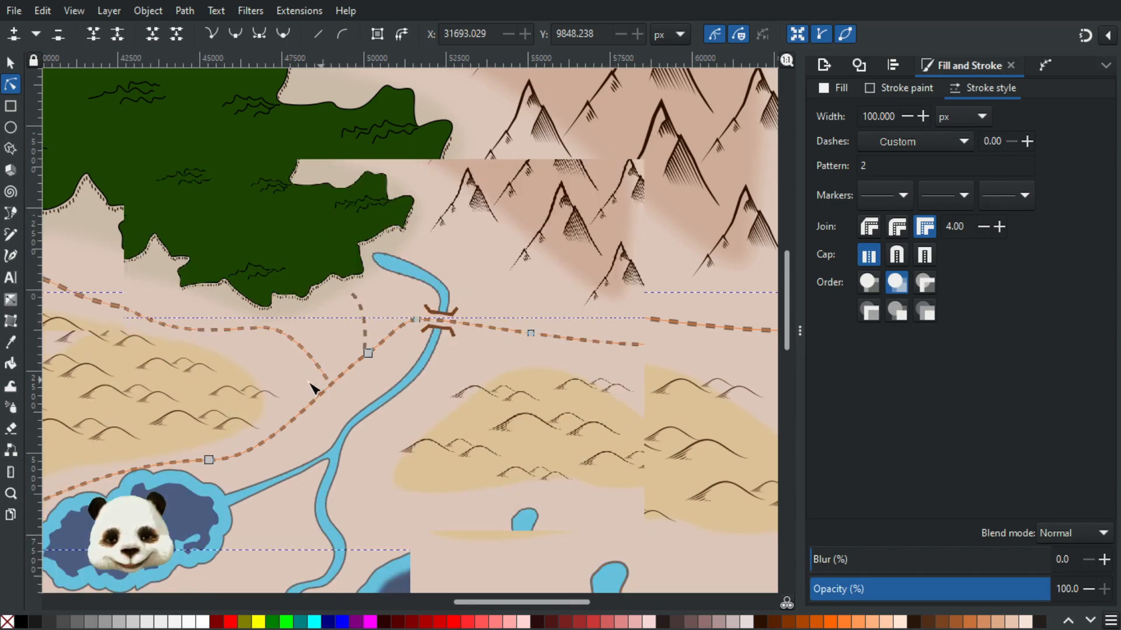
pyautogui.scroll(3, 315, 308)
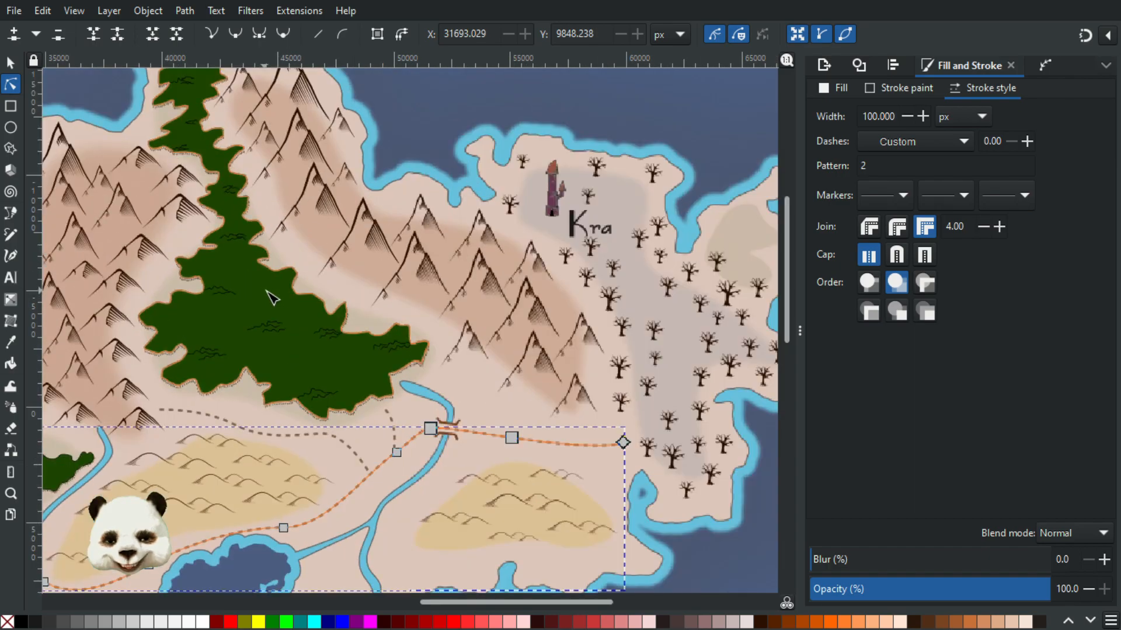
pyautogui.hscroll(2, 223, 408)
pyautogui.moveTo(223, 407); pyautogui.dragTo(78, 321)
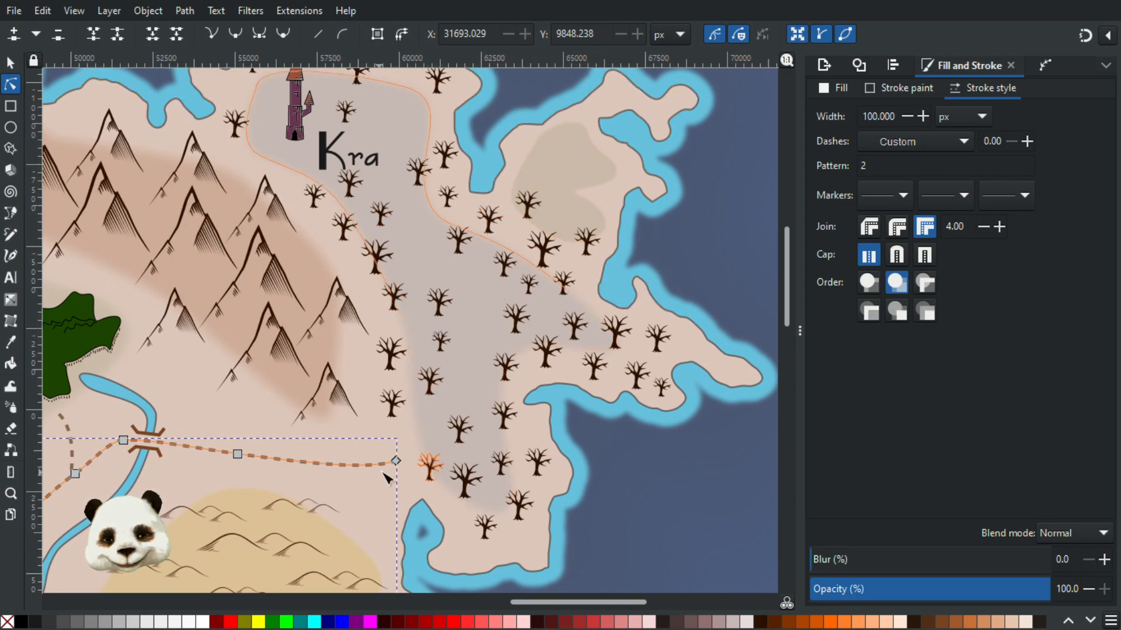
# Step: Survey the whole landmass again, from the eastern coast to Ixos, with the ships, Pandarialiana banner and compass rose
pyautogui.scroll(-2, 347, 485)
pyautogui.moveTo(267, 485); pyautogui.dragTo(692, 291)
pyautogui.moveTo(229, 422); pyautogui.dragTo(641, 218)
pyautogui.moveTo(348, 413); pyautogui.dragTo(598, 410)
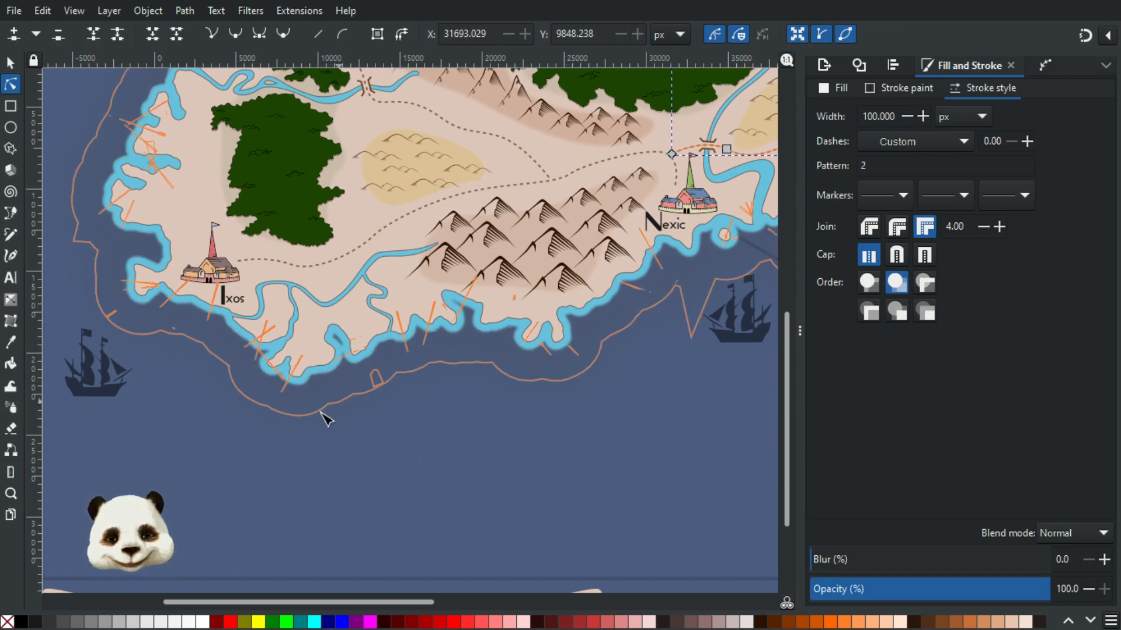
pyautogui.scroll(-2, 211, 458)
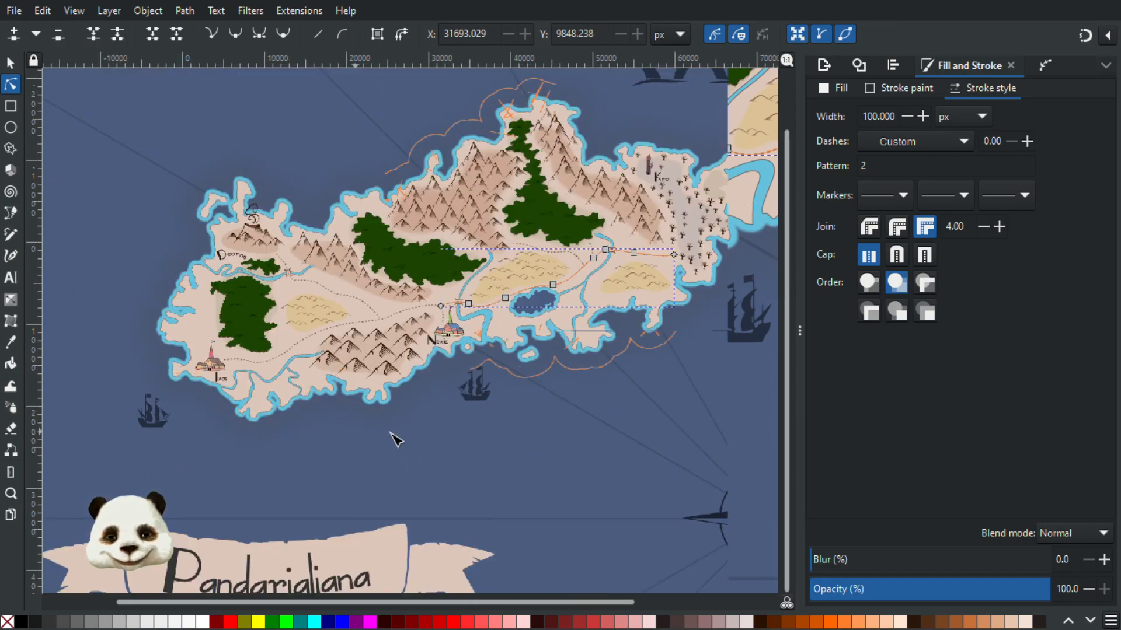
pyautogui.moveTo(477, 348); pyautogui.dragTo(588, 482)
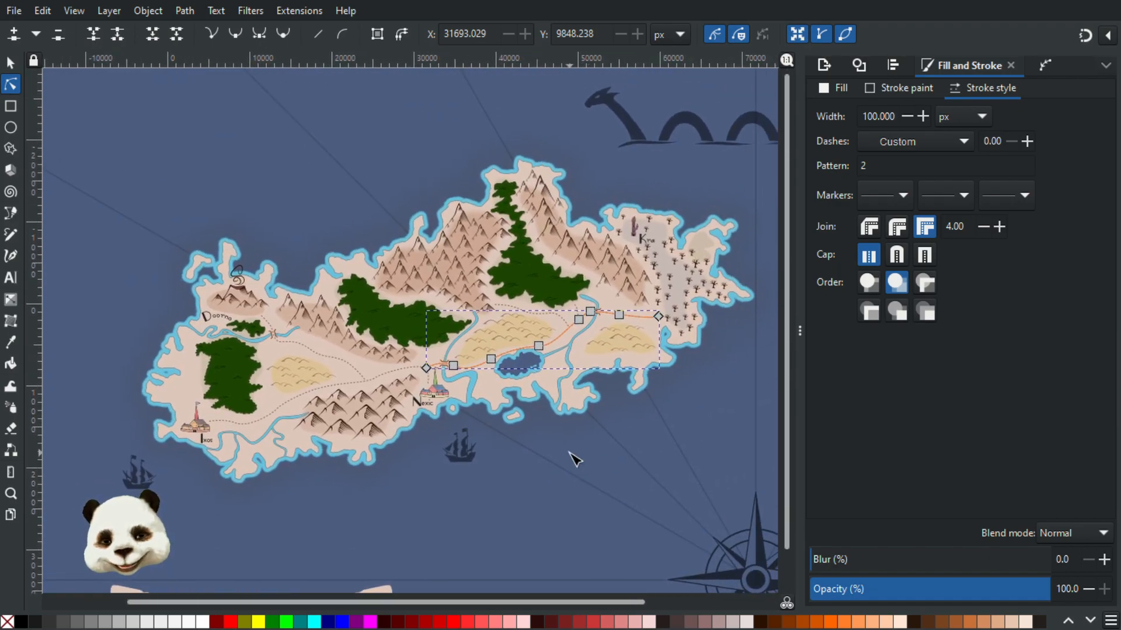
pyautogui.moveTo(393, 455); pyautogui.dragTo(458, 371)
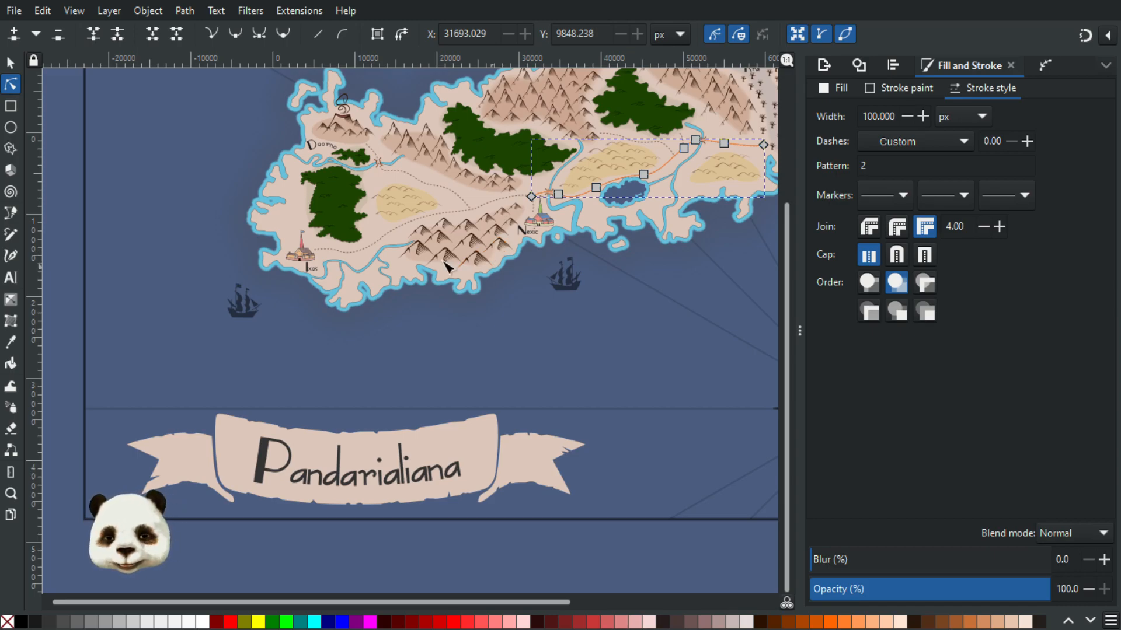
pyautogui.moveTo(545, 333); pyautogui.dragTo(461, 427)
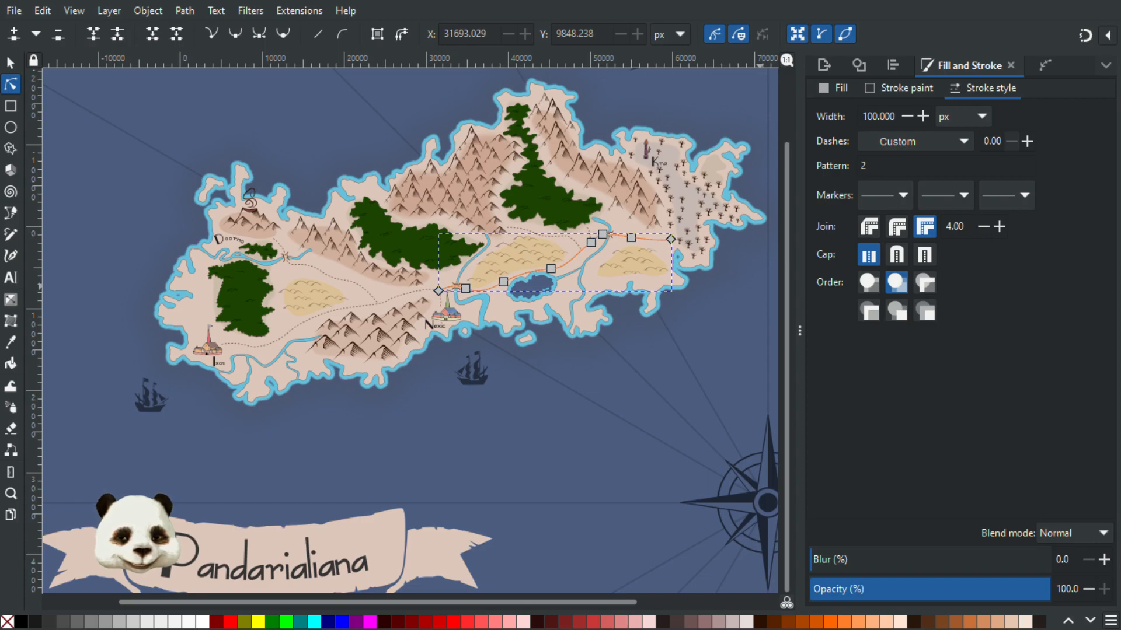
# Step: Review the map's layers and objects list, expanding the Decorations layer and reading through the groups in Core
pyautogui.hotkey('ctrl', 'shift', 'l')
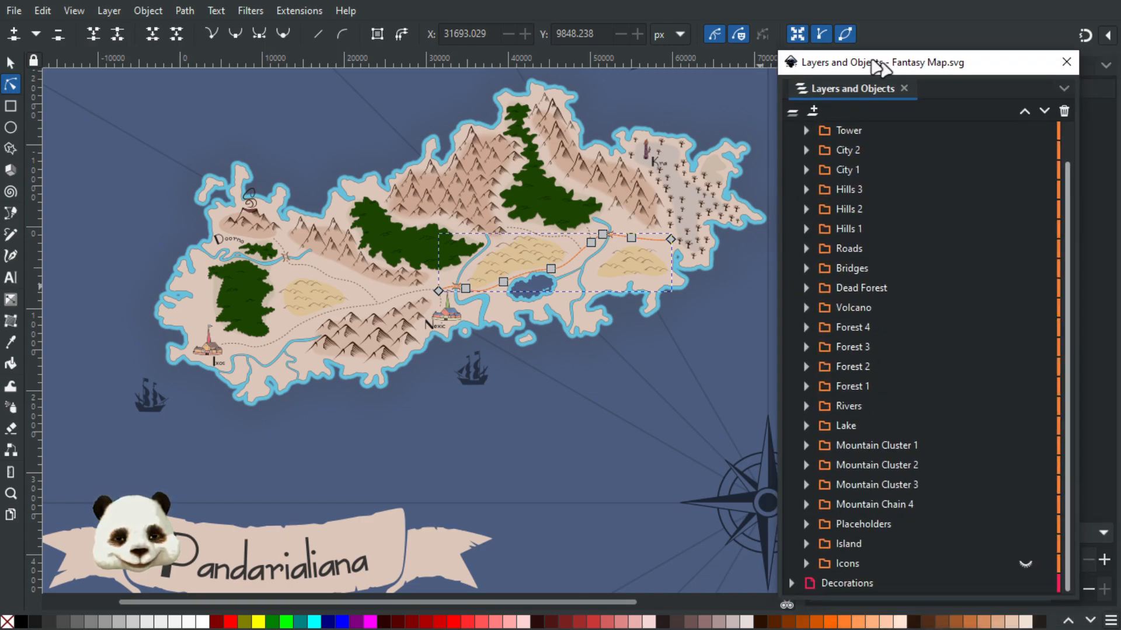
pyautogui.click(784, 583)
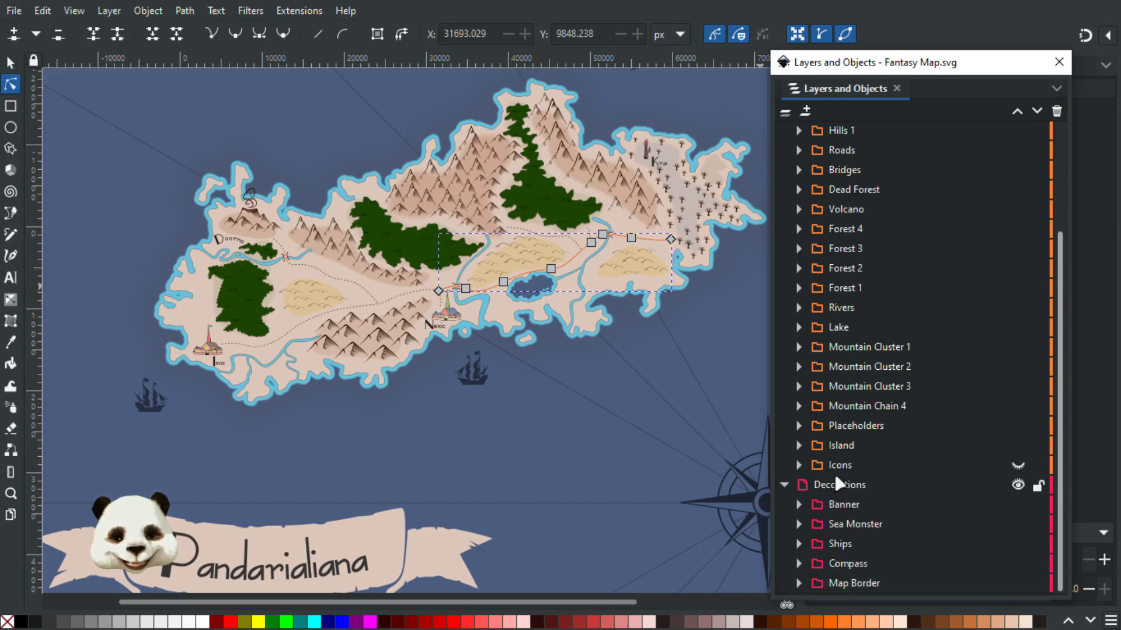
pyautogui.scroll(2, 869, 467)
pyautogui.scroll(-1, 869, 467)
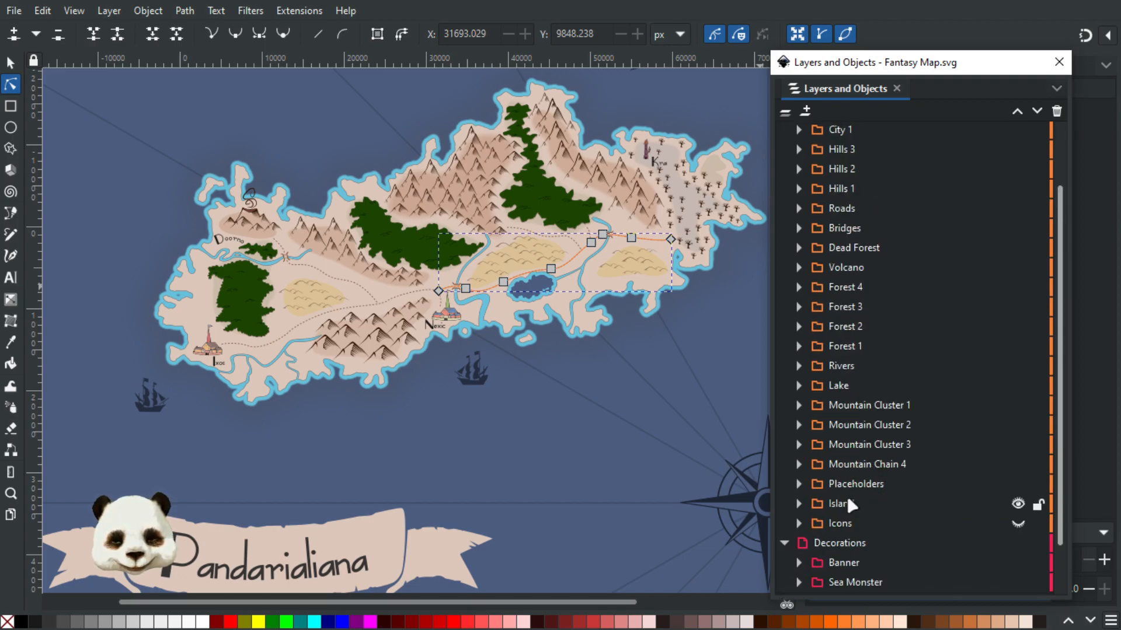
pyautogui.scroll(3, 849, 490)
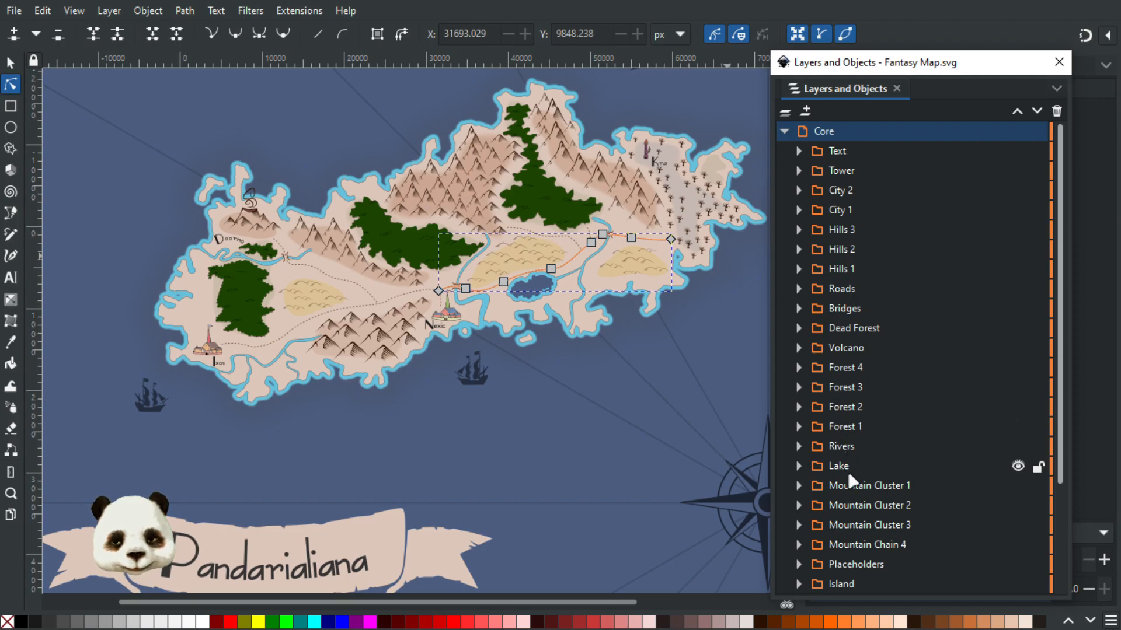
pyautogui.scroll(-3, 855, 496)
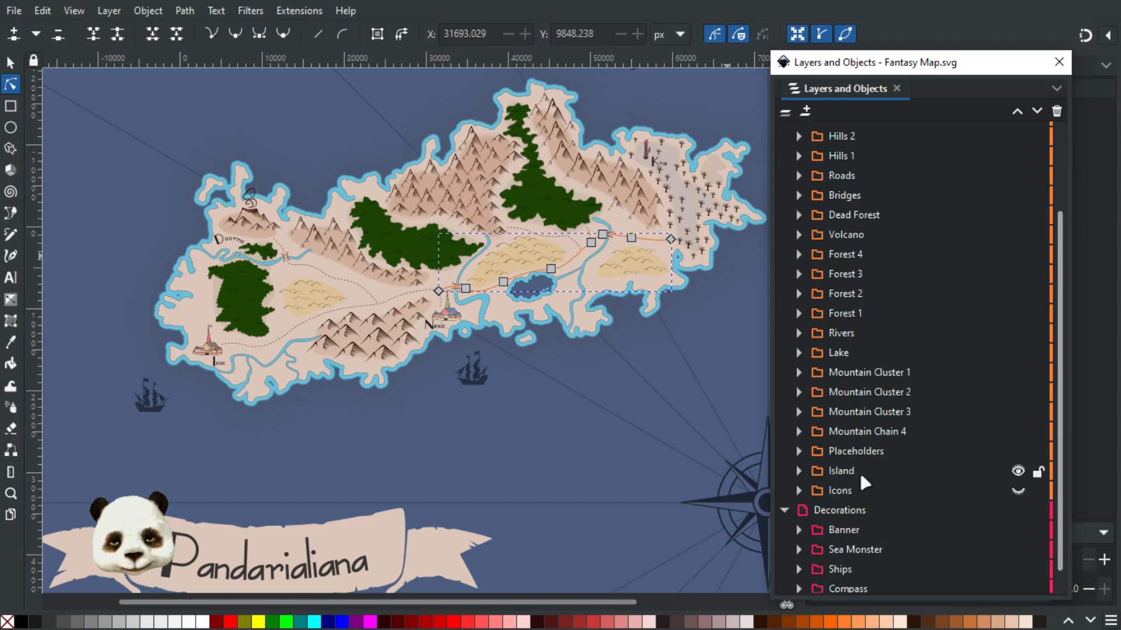
# Step: Expand the Icons group, make it visible and bring its source icons above the map border into view
pyautogui.click(799, 492)
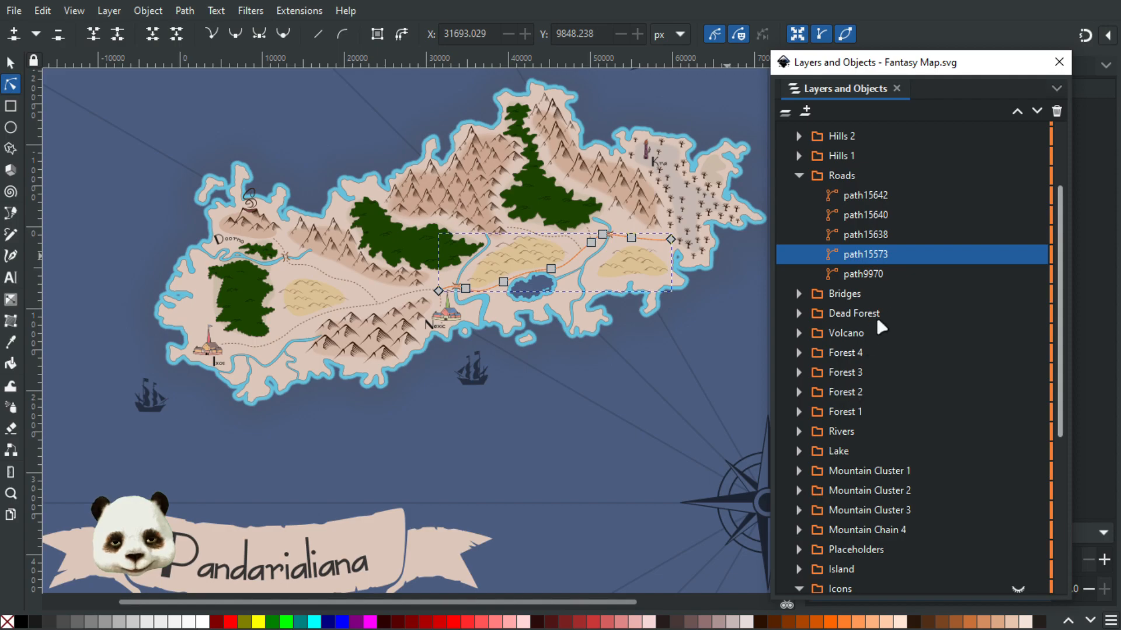
pyautogui.scroll(-7, 859, 327)
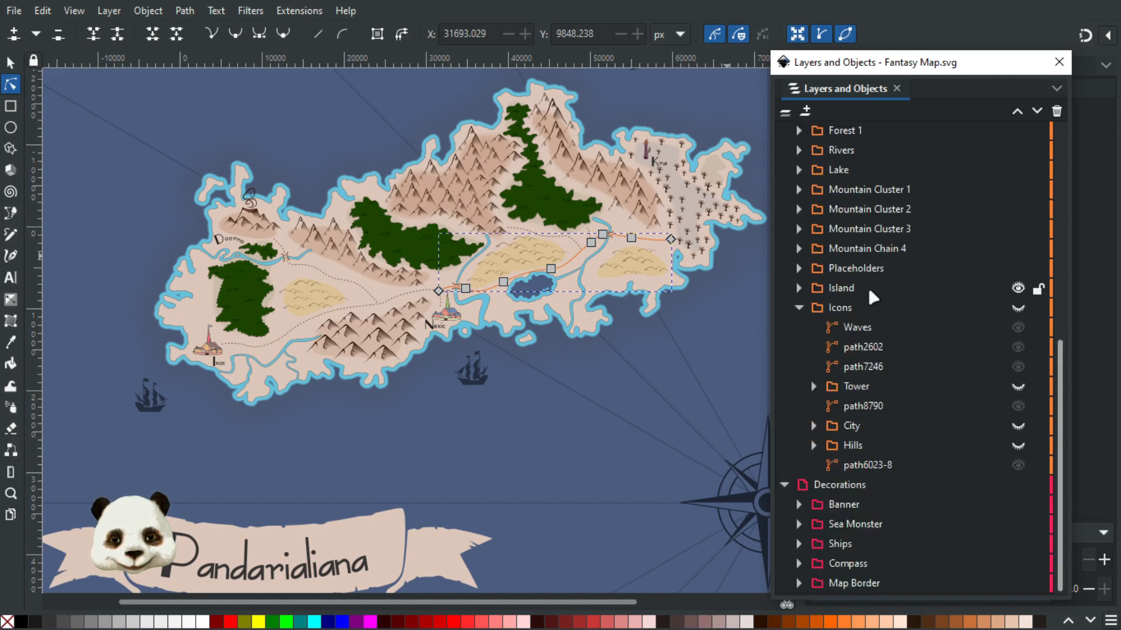
pyautogui.click(1017, 310)
pyautogui.moveTo(291, 143); pyautogui.dragTo(444, 430)
pyautogui.keyDown('ctrl'); pyautogui.scroll(3, 413, 188); pyautogui.keyUp('ctrl')
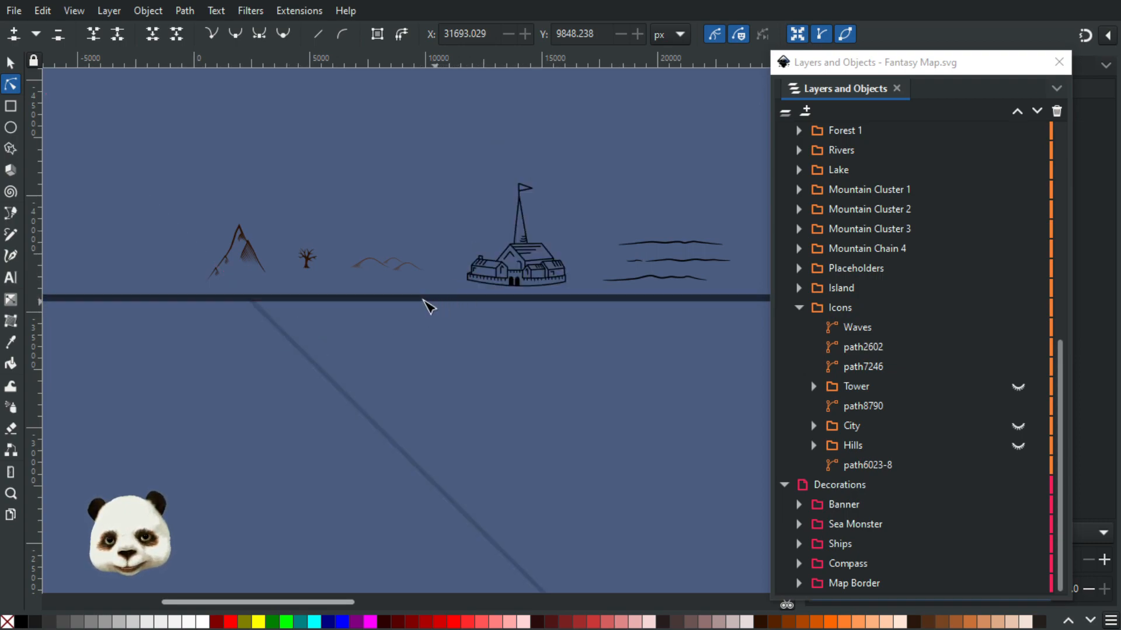
# Step: Select the mountain icon above the map border and compare it with the mountain clusters on the island
pyautogui.click(11, 63)
pyautogui.click(246, 262)
pyautogui.doubleClick(249, 266)
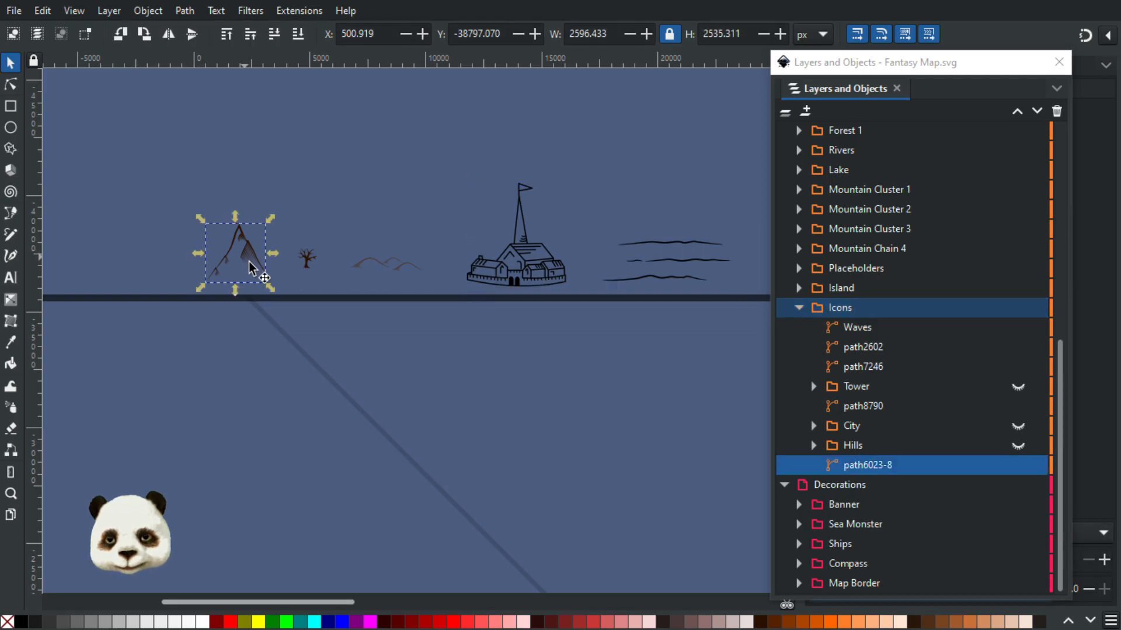
pyautogui.scroll(2, 271, 275)
pyautogui.scroll(-6, 383, 338)
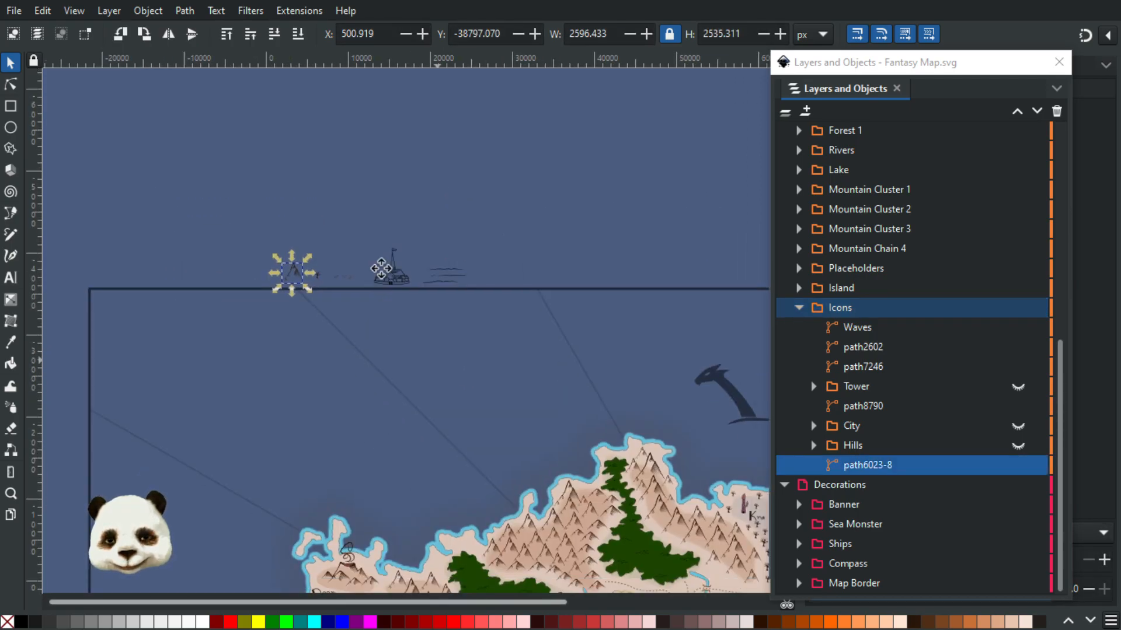
pyautogui.scroll(3, 433, 375)
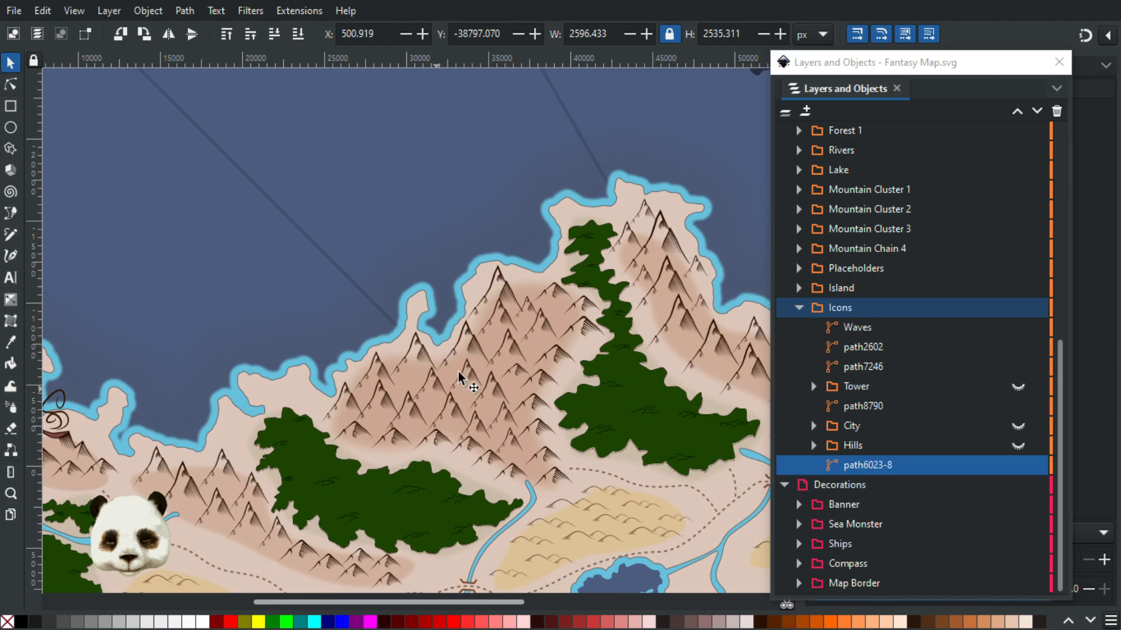
pyautogui.scroll(1, 467, 377)
pyautogui.scroll(-4, 403, 281)
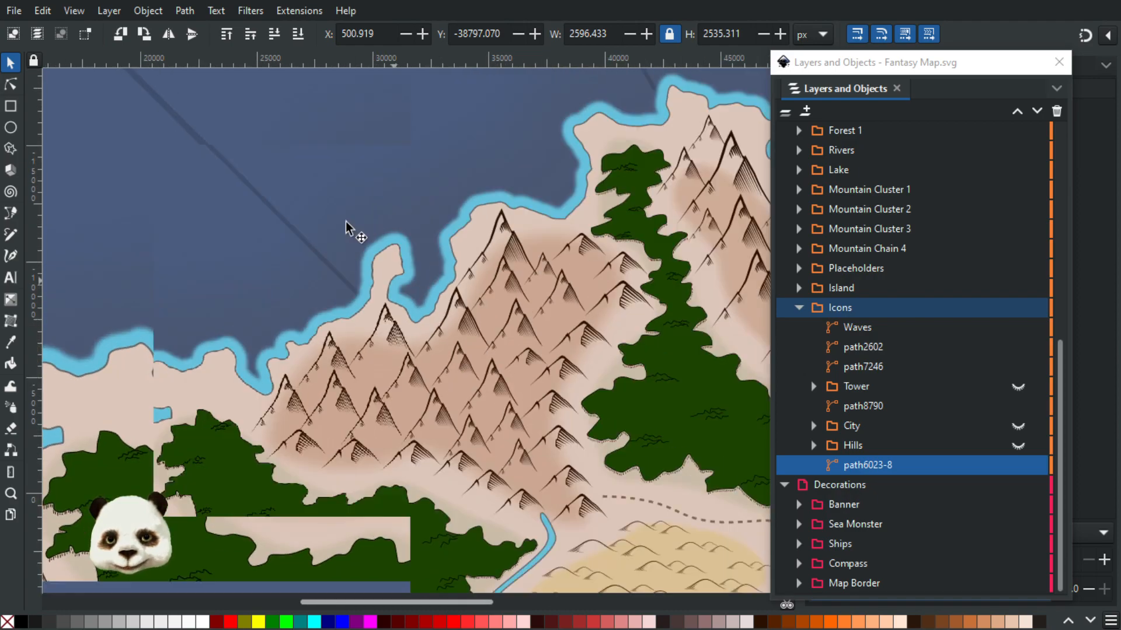
# Step: Inspect the path nodes of the mountain icon up close, and deselect it
pyautogui.moveTo(192, 111); pyautogui.dragTo(540, 397)
pyautogui.scroll(5, 525, 368)
pyautogui.scroll(2, 356, 400)
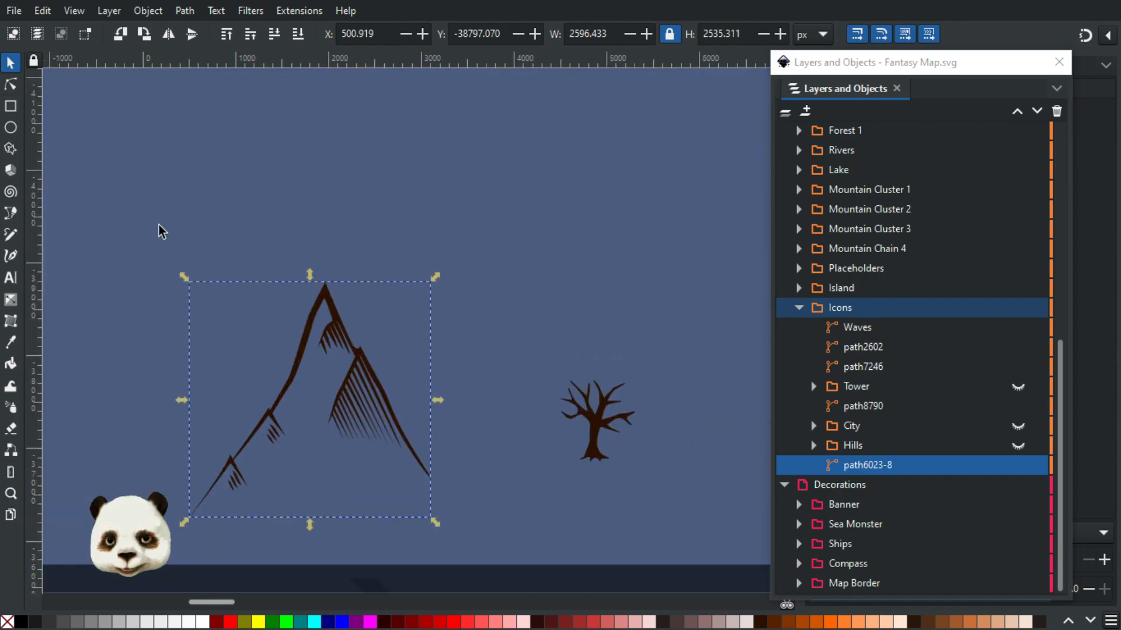
pyautogui.click(17, 85)
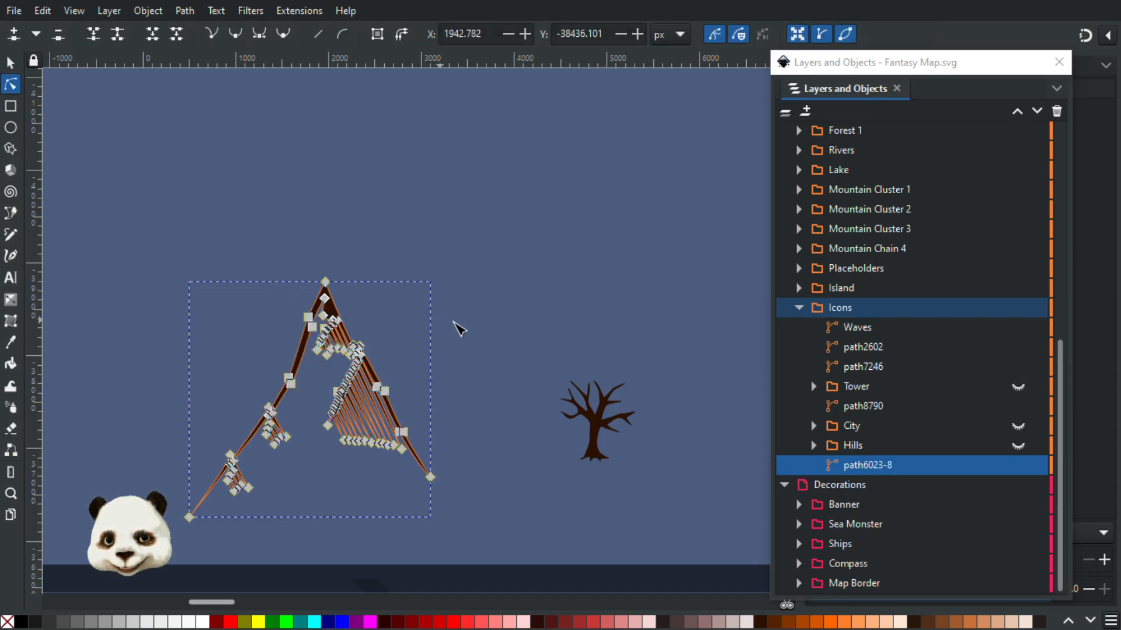
pyautogui.click(485, 334)
pyautogui.scroll(-5, 482, 351)
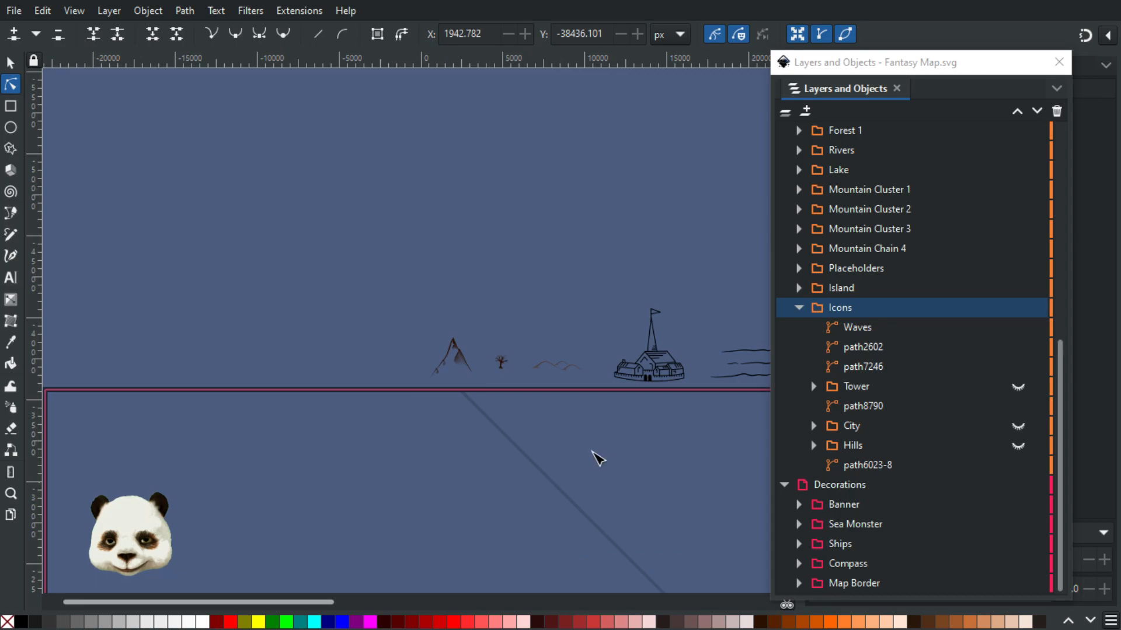
# Step: Examine the repeated mountains across the landmass and return to the source icons above the border
pyautogui.moveTo(694, 576); pyautogui.dragTo(140, 176)
pyautogui.moveTo(424, 392); pyautogui.dragTo(351, 307)
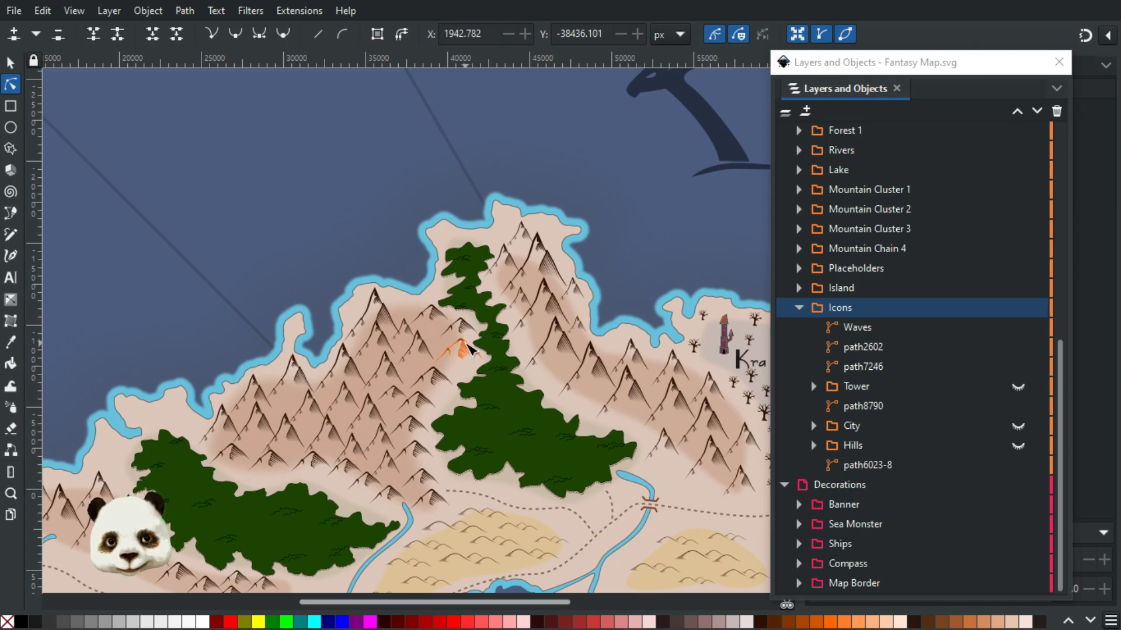
pyautogui.scroll(-2, 378, 334)
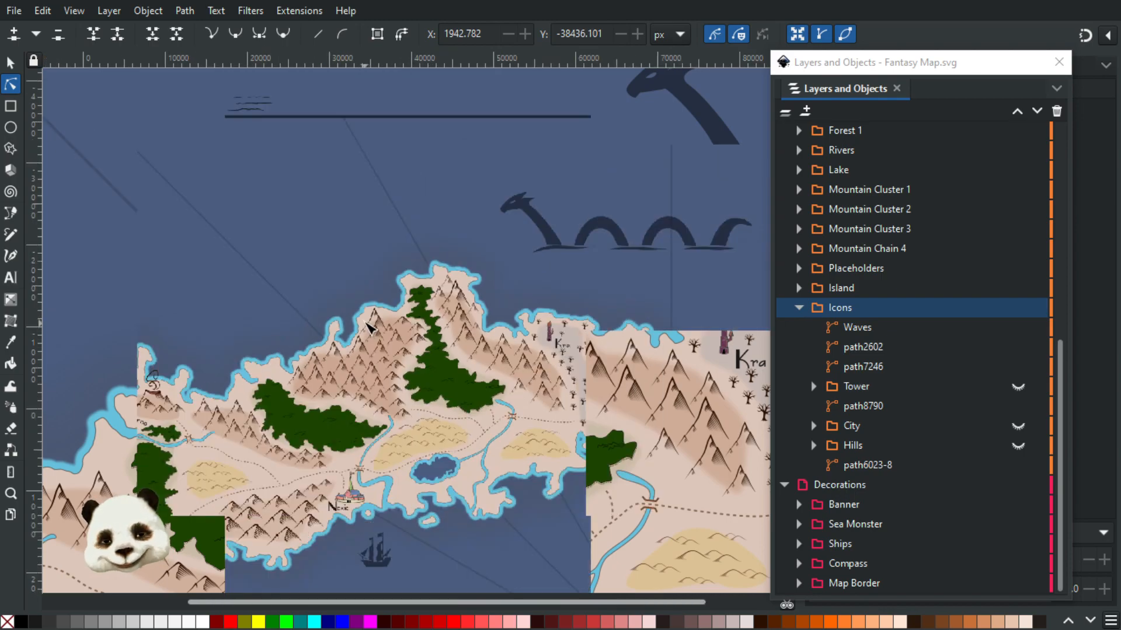
pyautogui.moveTo(348, 311); pyautogui.dragTo(435, 203)
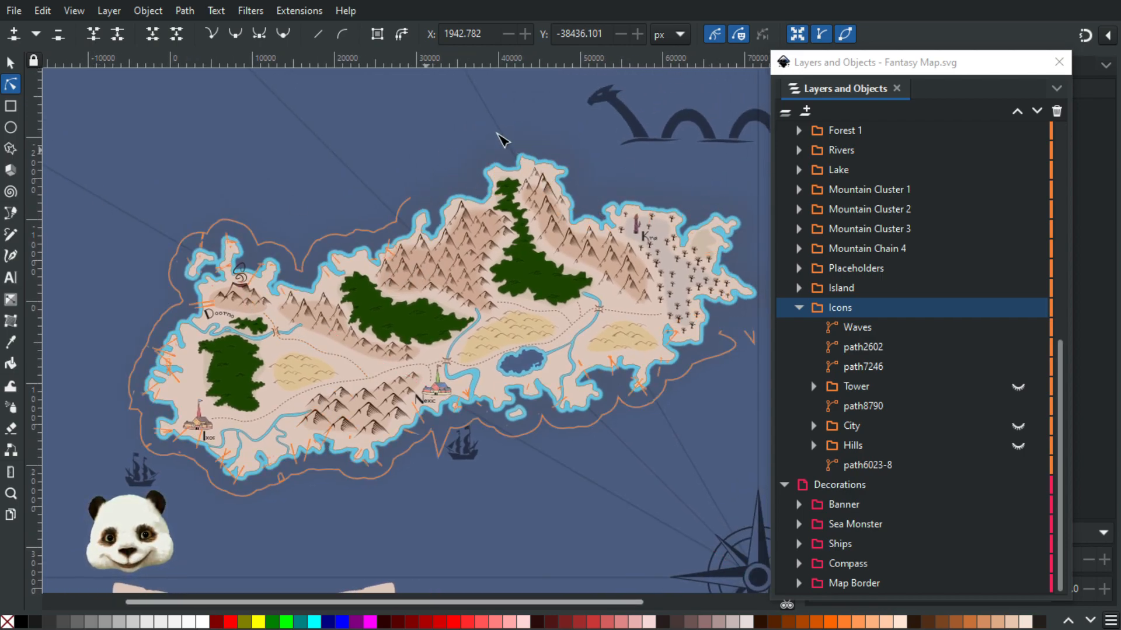
pyautogui.moveTo(342, 172); pyautogui.dragTo(497, 337)
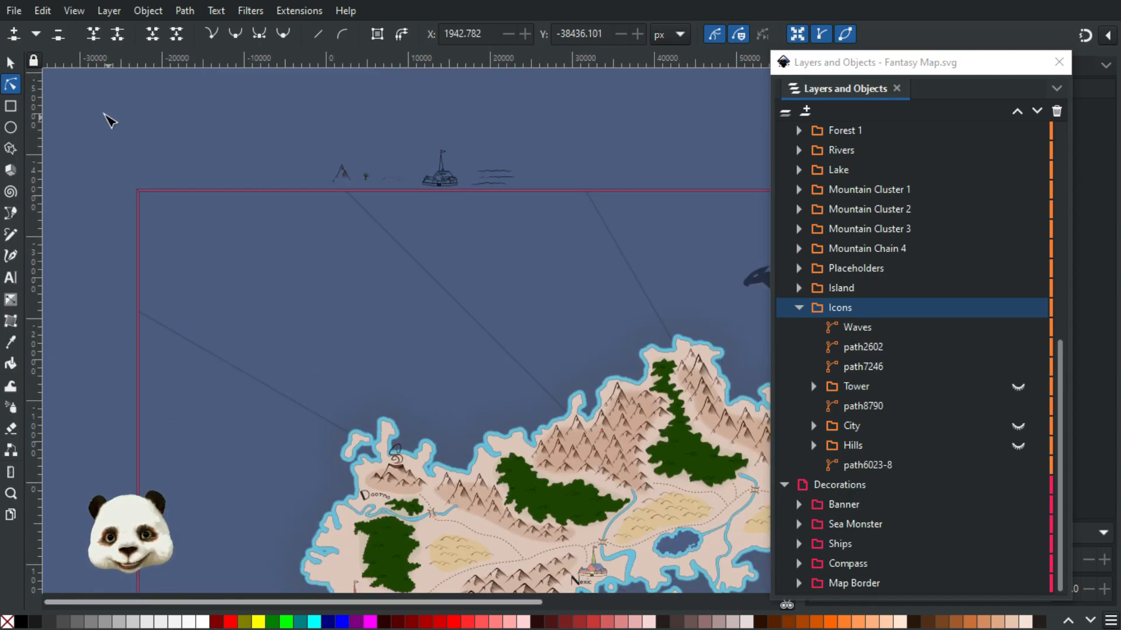
# Step: Create a new blank document
pyautogui.click(13, 10)
pyautogui.press('Escape')
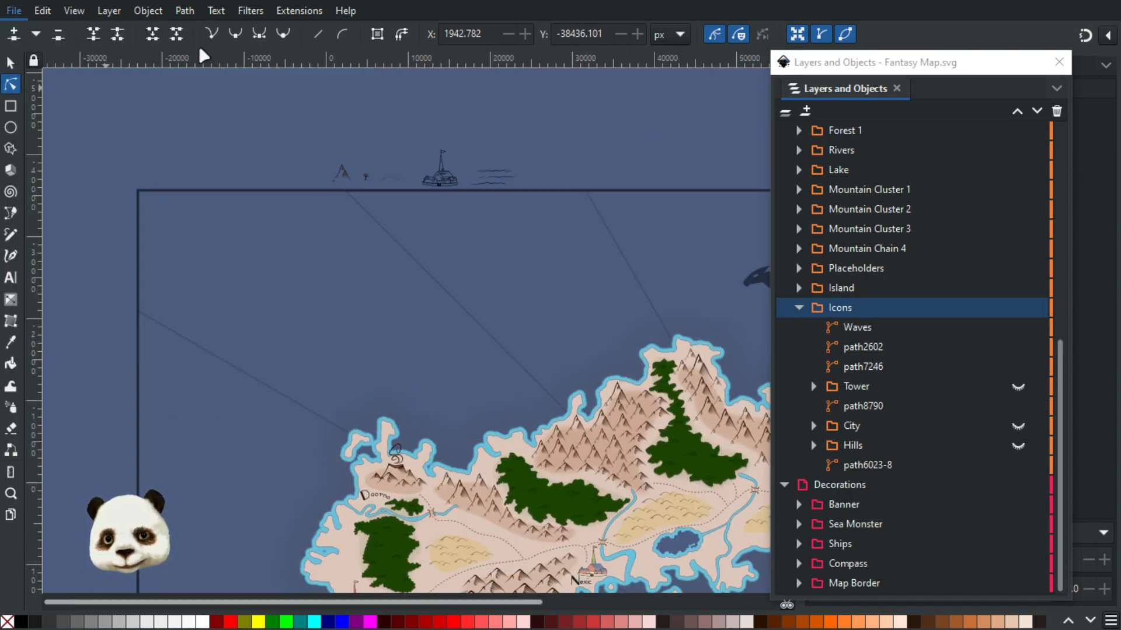
pyautogui.hotkey('ctrl', 'n')
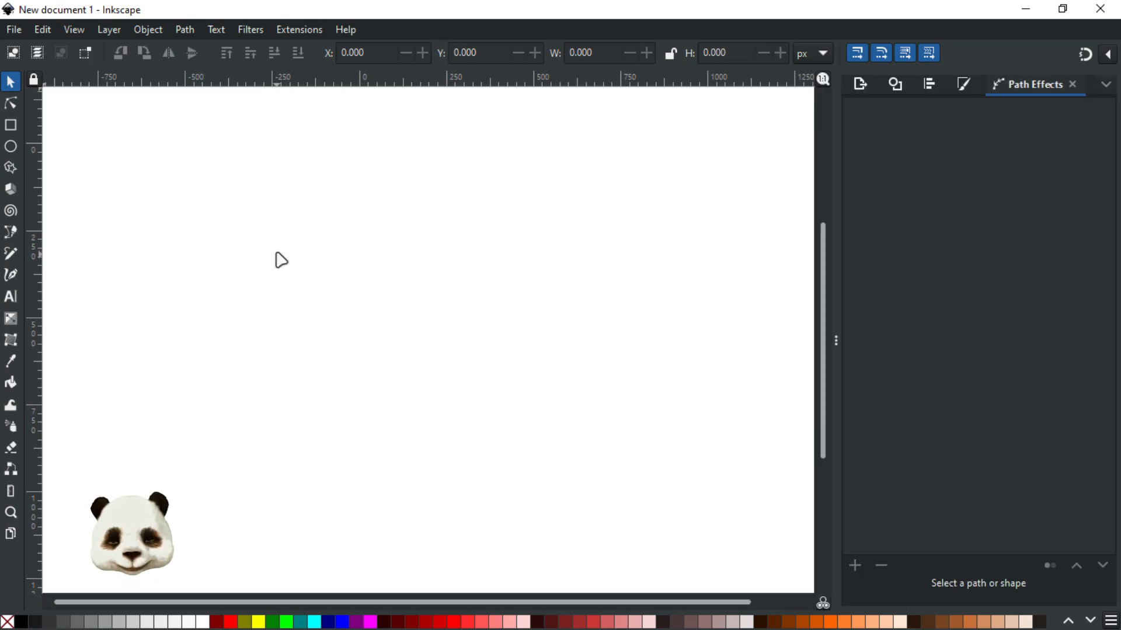
# Step: Draw a closed, irregular five-cornered shape about 287 by 377 px with the Pen tool
pyautogui.press('b')
pyautogui.click(299, 170)
pyautogui.click(251, 273)
pyautogui.click(311, 297)
pyautogui.click(314, 229)
pyautogui.click(350, 212)
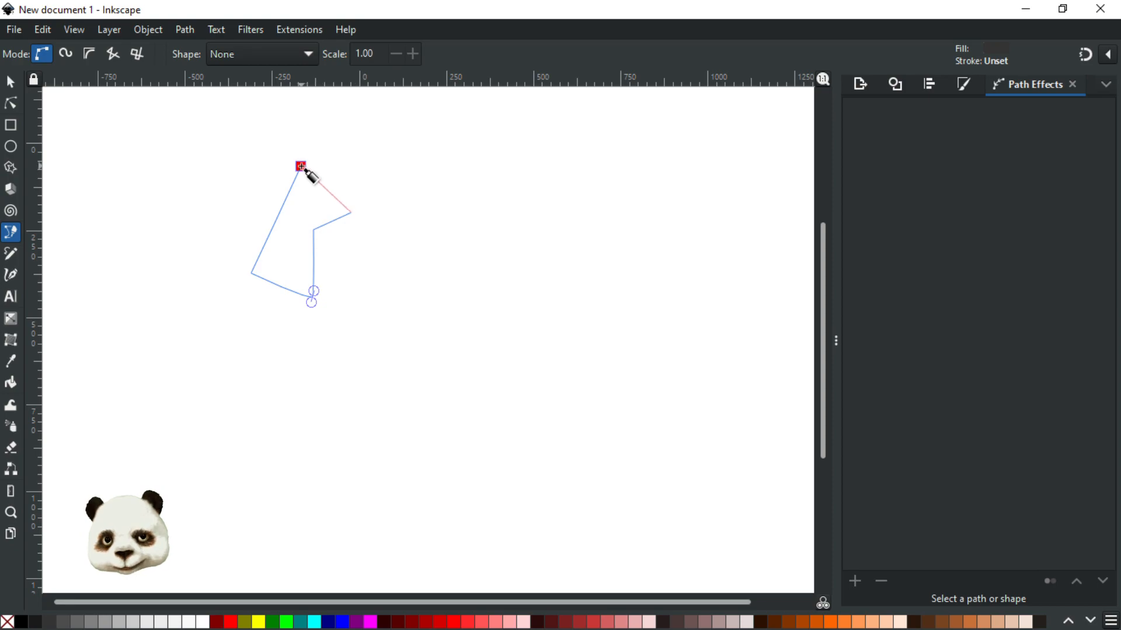
pyautogui.click(301, 167)
pyautogui.press('s')
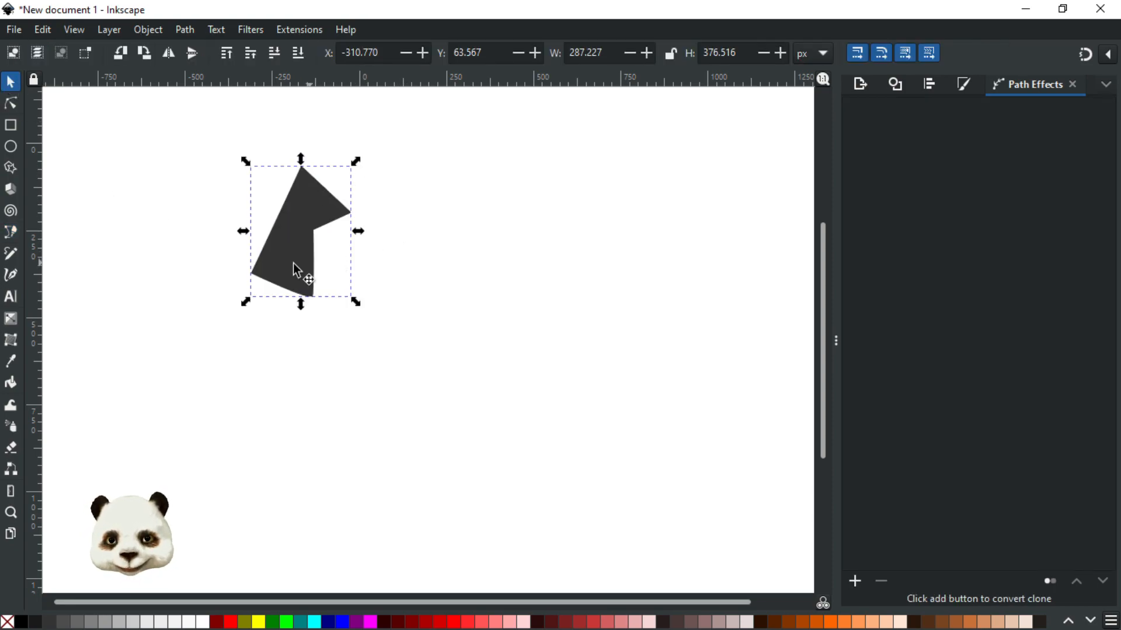
# Step: Clone the dark shape, place the clone to its lower right and scale it down to about 238 by 312 px
pyautogui.hotkey('ctrl', 'd')
pyautogui.moveTo(286, 267); pyautogui.dragTo(445, 334)
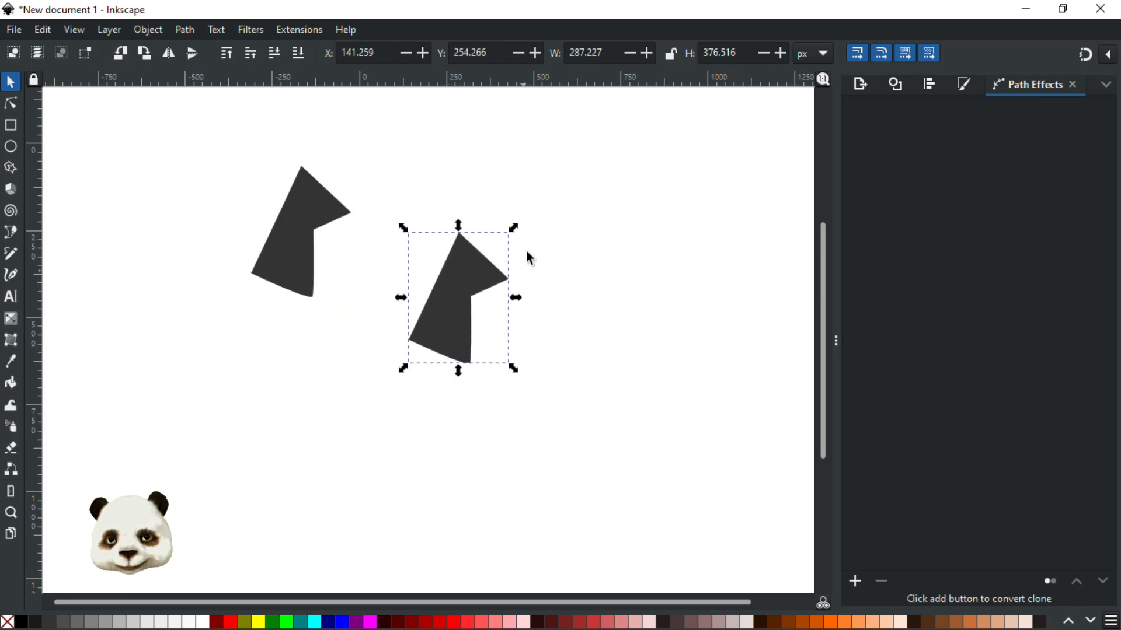
pyautogui.moveTo(515, 229); pyautogui.dragTo(497, 252)
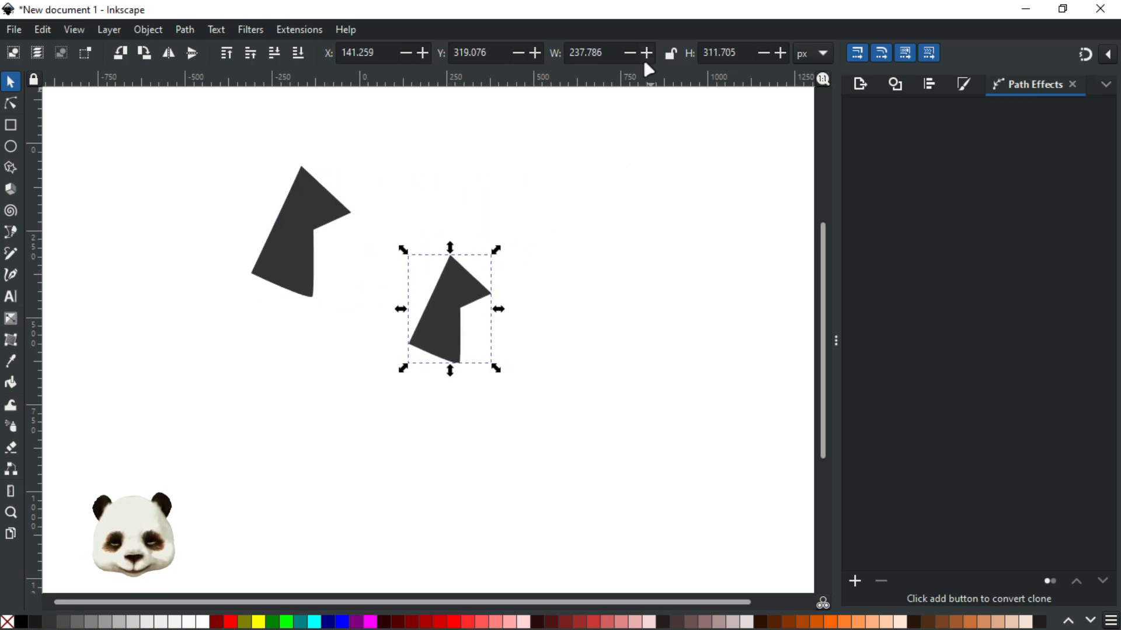
# Step: Show the layers and objects list, check the original path, and clone the smaller clone, placing the new one to its lower right
pyautogui.hotkey('ctrl', 'shift', 'l')
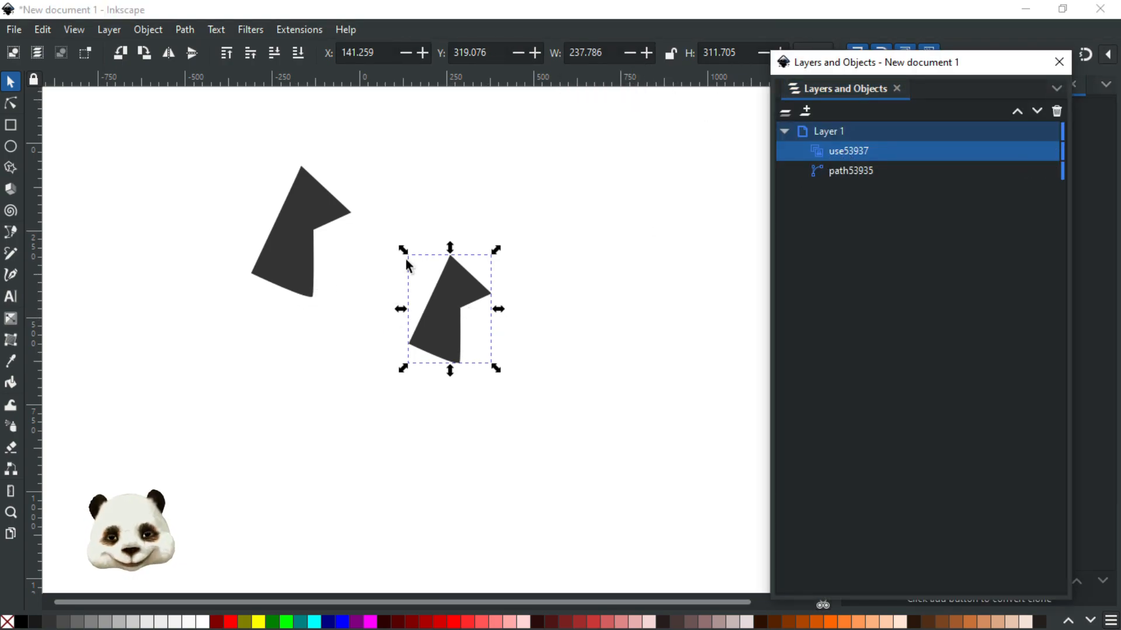
pyautogui.click(305, 252)
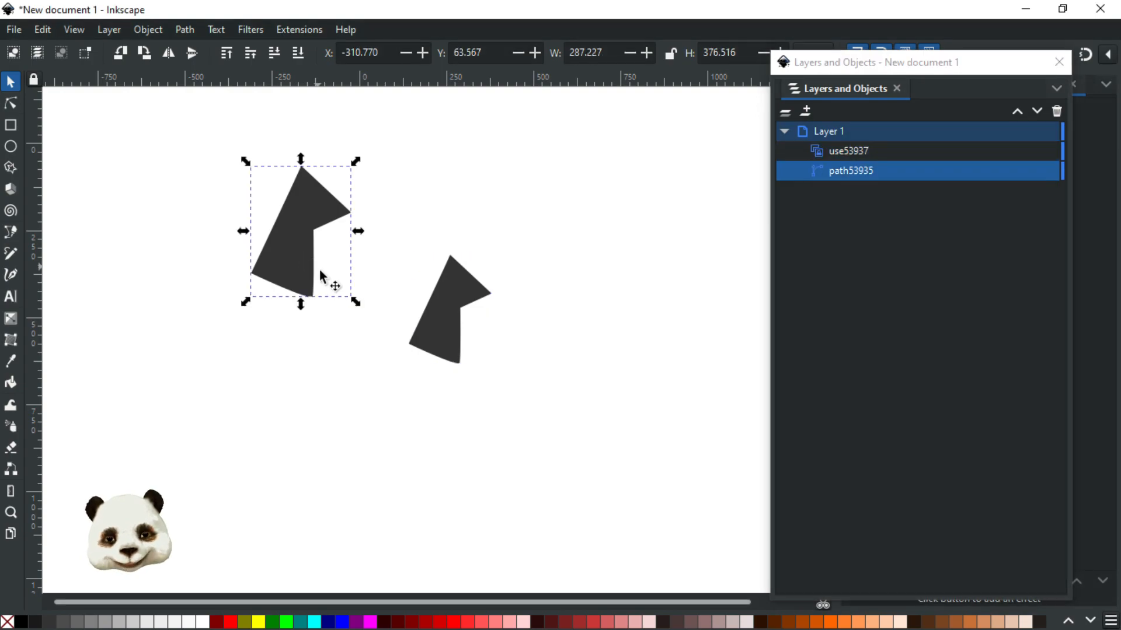
pyautogui.click(442, 337)
pyautogui.hotkey('alt', 'd')
pyautogui.moveTo(438, 342)
pyautogui.mouseDown()
pyautogui.moveTo(635, 439)
pyautogui.moveTo(511, 434)
pyautogui.mouseUp()
# Step: Try scaling down the middle clone to test its effect on its own clone, and undo the scaling
pyautogui.click(454, 318)
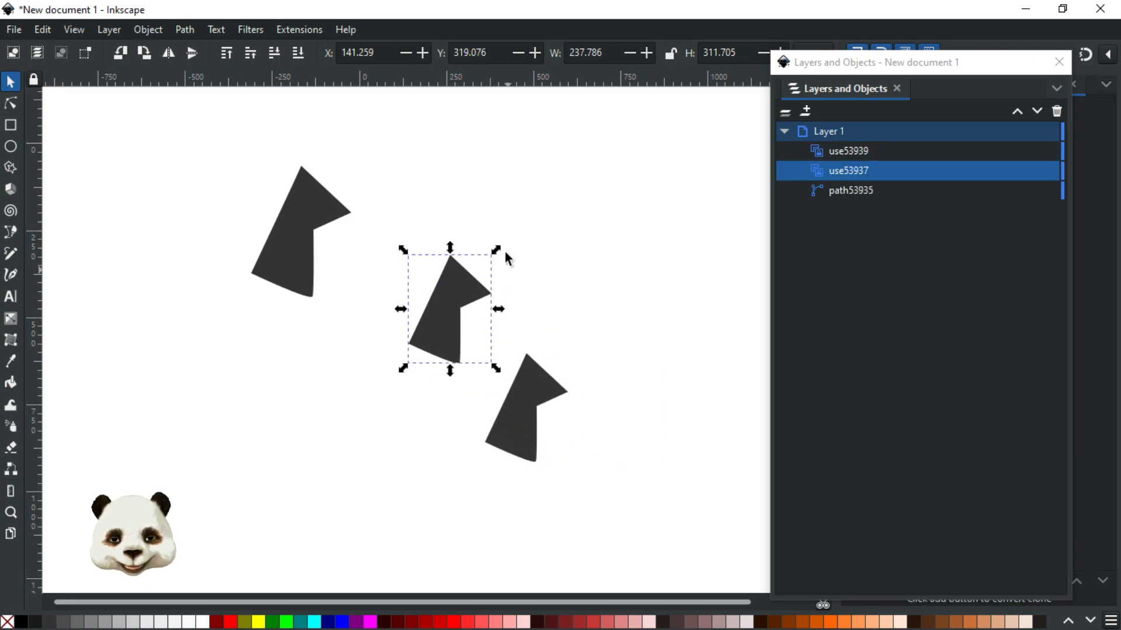
pyautogui.moveTo(503, 251); pyautogui.dragTo(475, 274)
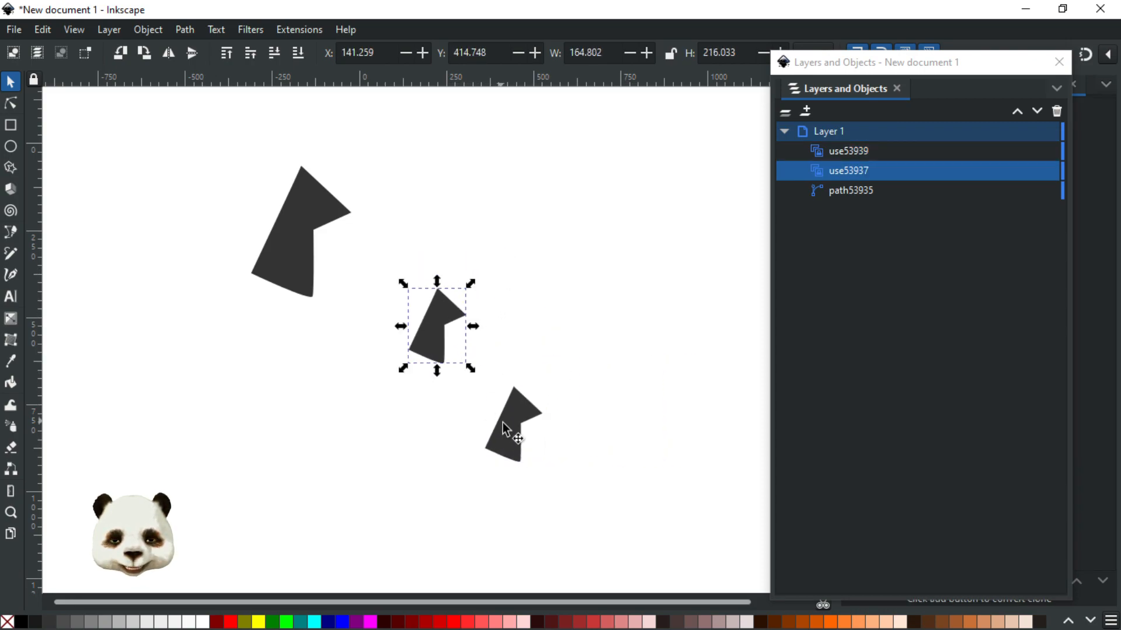
pyautogui.hotkey('ctrl', 'z')
# Step: Try scaling down the original shape to about 167 by 219 px to test its effect on both clones, and undo the scaling
pyautogui.click(326, 229)
pyautogui.moveTo(356, 162); pyautogui.dragTo(315, 215)
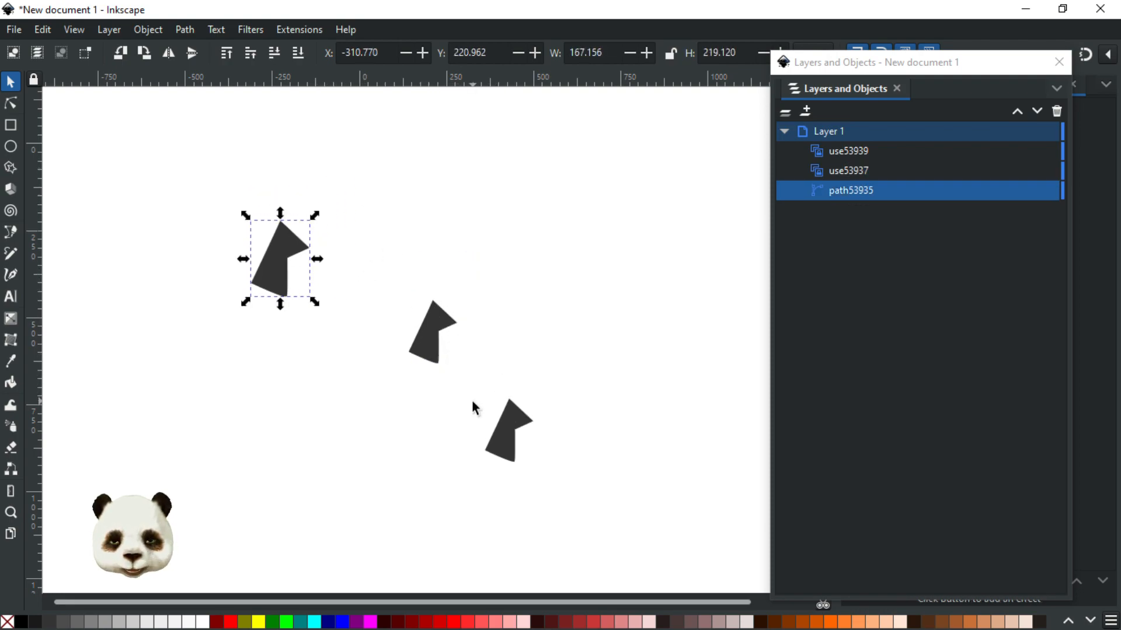
pyautogui.hotkey('ctrl', 'z')
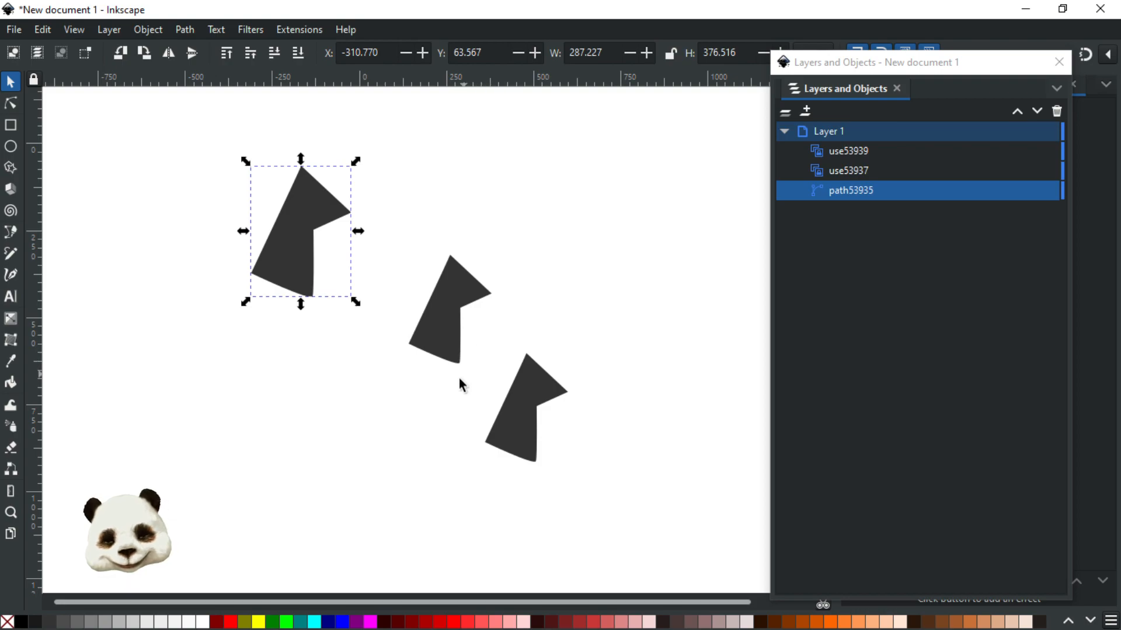
# Step: Try moving the middle clone and recolouring it red, undoing each attempt
pyautogui.moveTo(440, 312); pyautogui.dragTo(400, 344)
pyautogui.hotkey('ctrl', 'z')
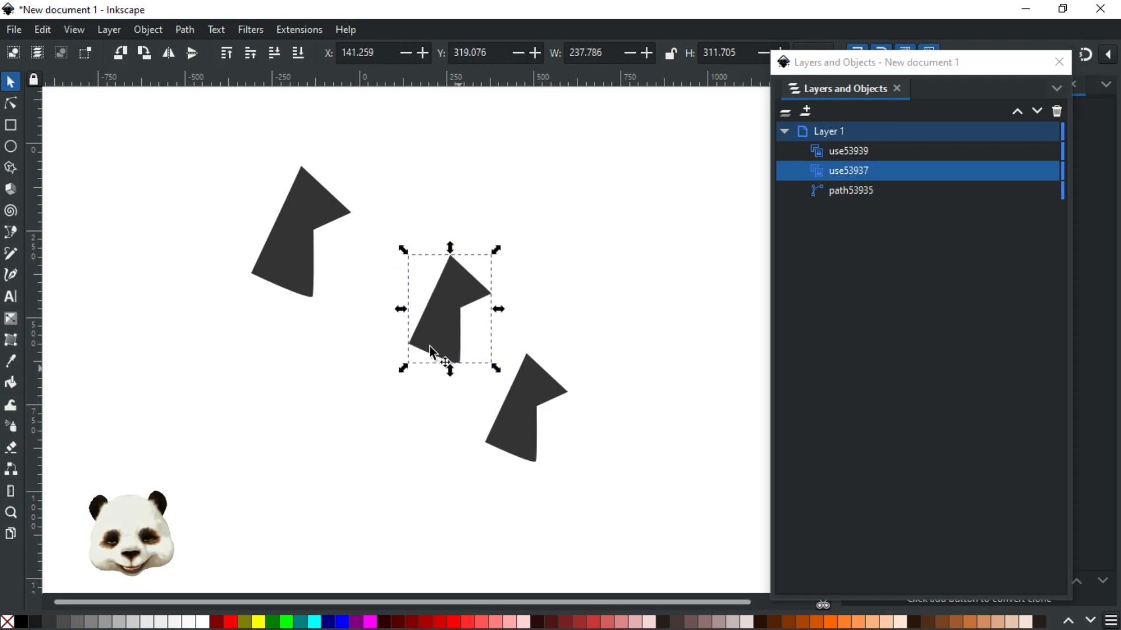
pyautogui.click(230, 622)
pyautogui.hotkey('ctrl', 'z')
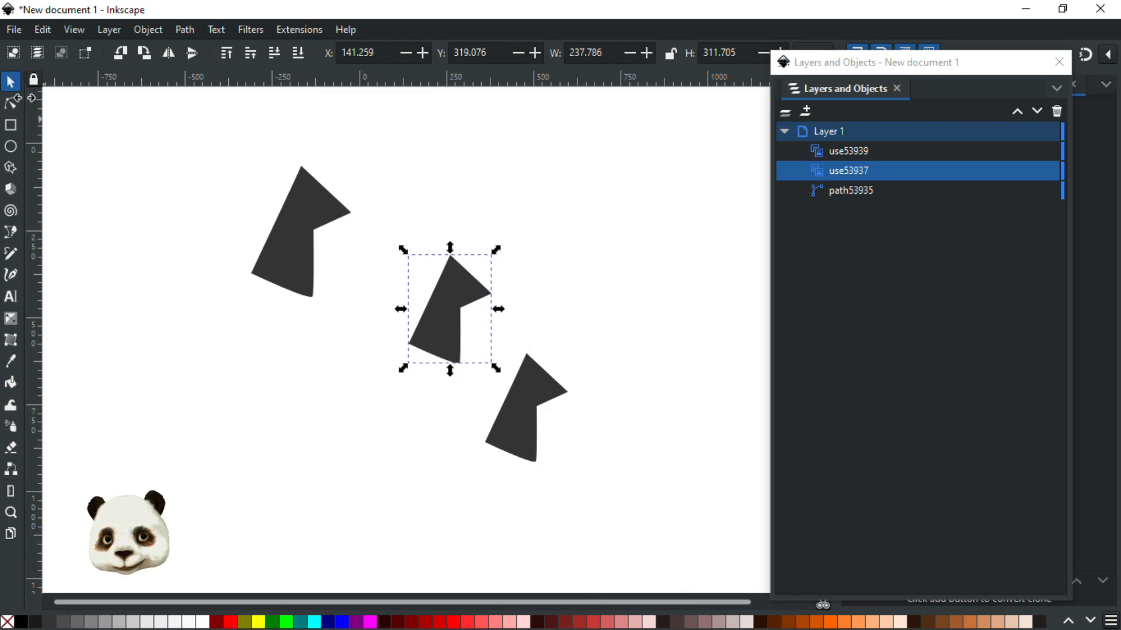
# Step: Move the middle clone up and right to about X 261, Y 140, and try adjusting its fill saturation and value
pyautogui.moveTo(449, 320); pyautogui.dragTo(492, 257)
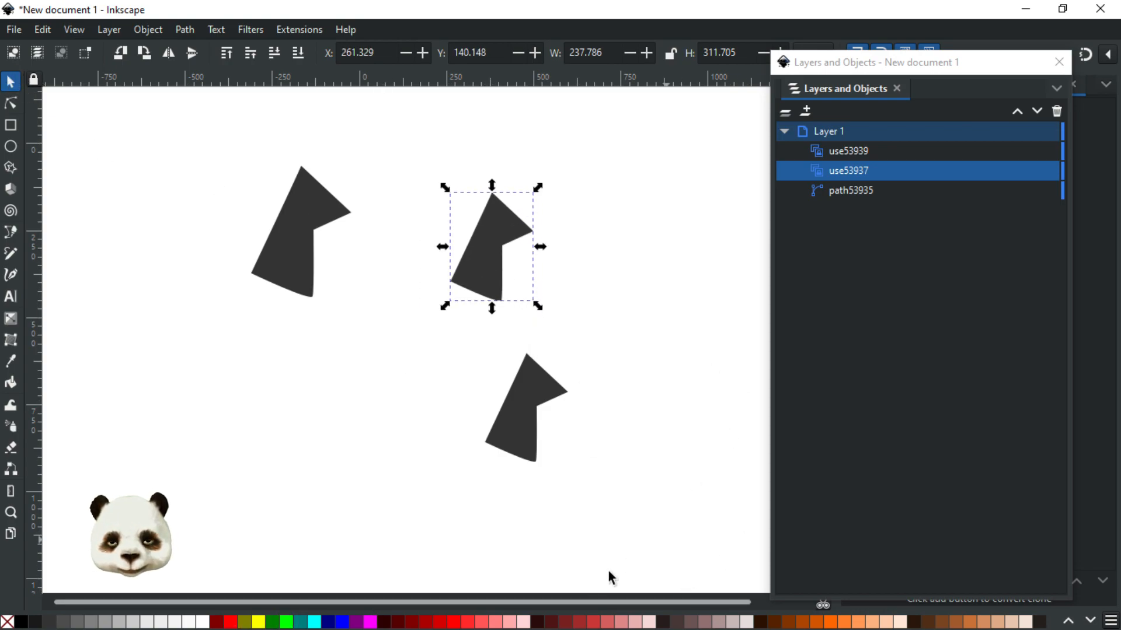
pyautogui.moveTo(865, 66); pyautogui.dragTo(1120, 44)
pyautogui.click(960, 82)
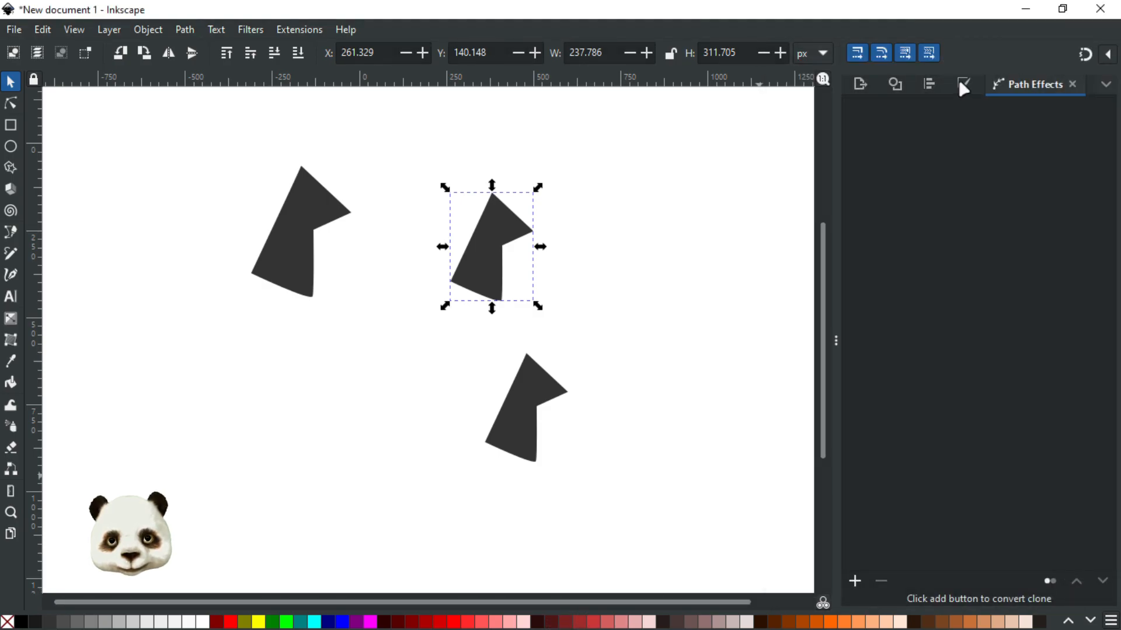
pyautogui.click(962, 84)
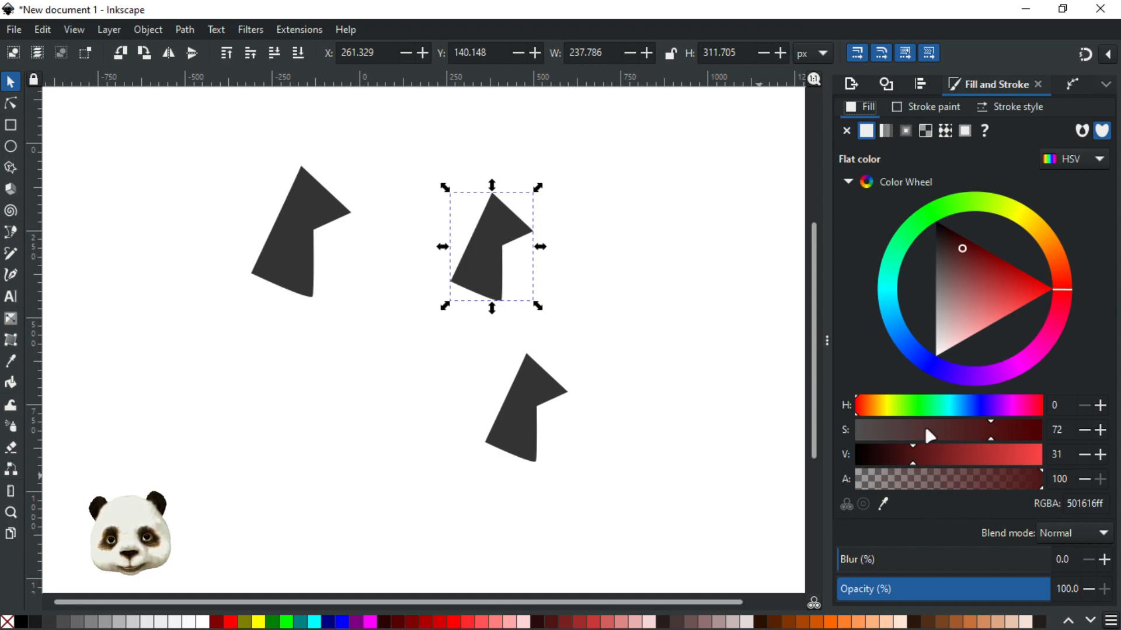
pyautogui.moveTo(958, 439); pyautogui.dragTo(968, 437)
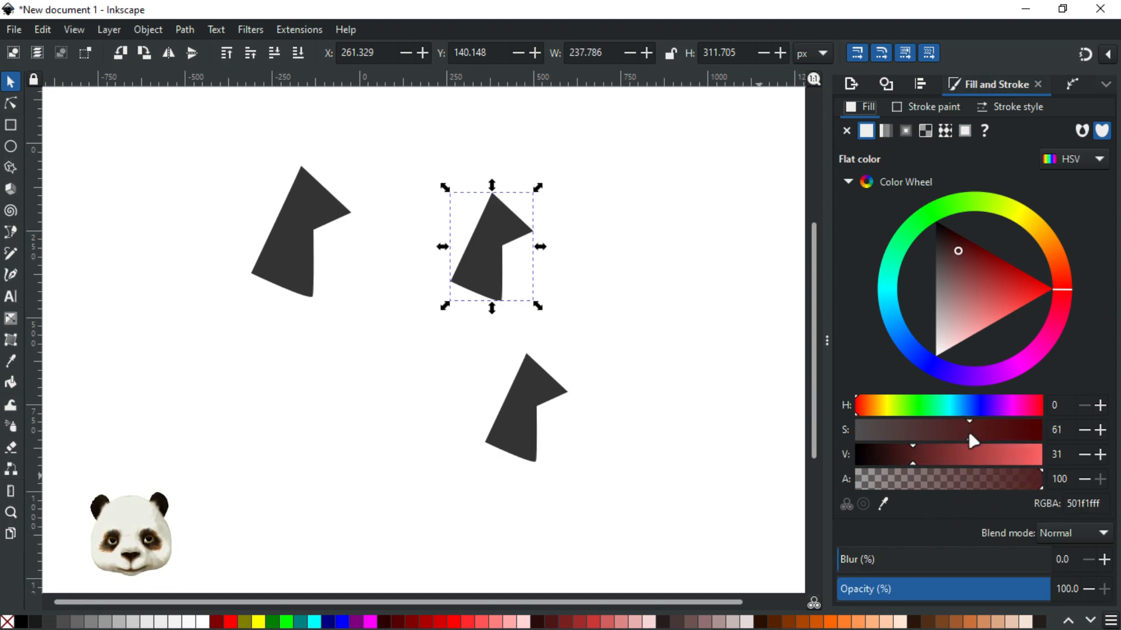
pyautogui.moveTo(914, 465); pyautogui.dragTo(936, 454)
# Step: Recolour the original shape dark red, and try giving the middle clone a golden yellow fill (d5b12eff)
pyautogui.click(270, 260)
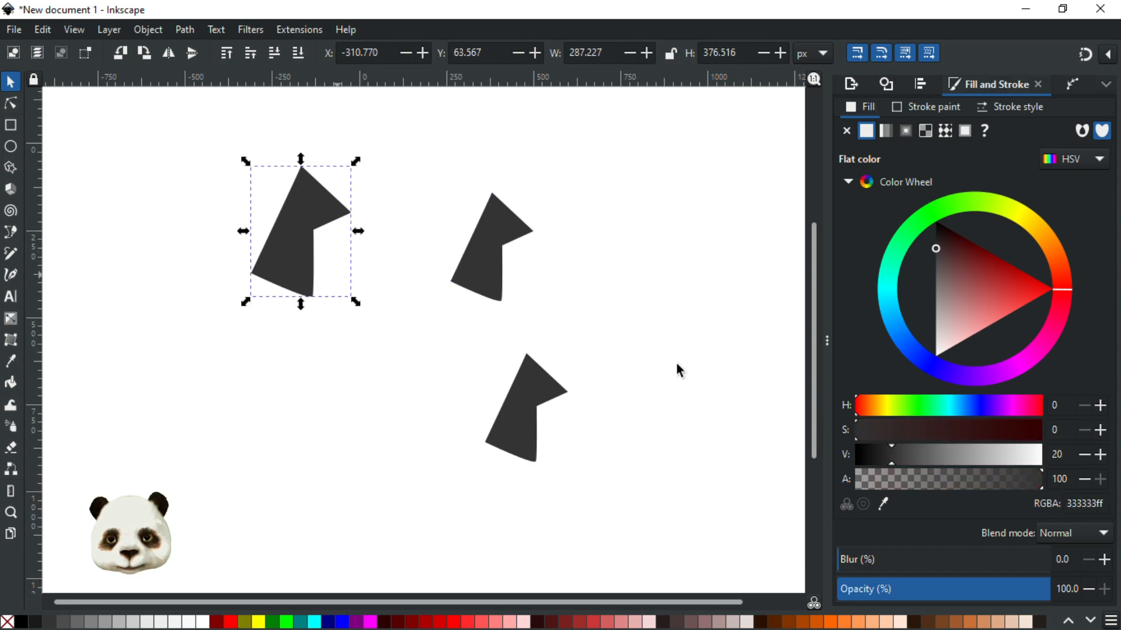
pyautogui.moveTo(984, 268)
pyautogui.mouseDown()
pyautogui.moveTo(973, 233)
pyautogui.moveTo(967, 262)
pyautogui.moveTo(993, 279)
pyautogui.moveTo(971, 306)
pyautogui.moveTo(1011, 314)
pyautogui.moveTo(948, 264)
pyautogui.moveTo(972, 302)
pyautogui.moveTo(938, 270)
pyautogui.moveTo(969, 299)
pyautogui.moveTo(983, 280)
pyautogui.moveTo(947, 237)
pyautogui.moveTo(946, 296)
pyautogui.mouseUp()
pyautogui.click(501, 245)
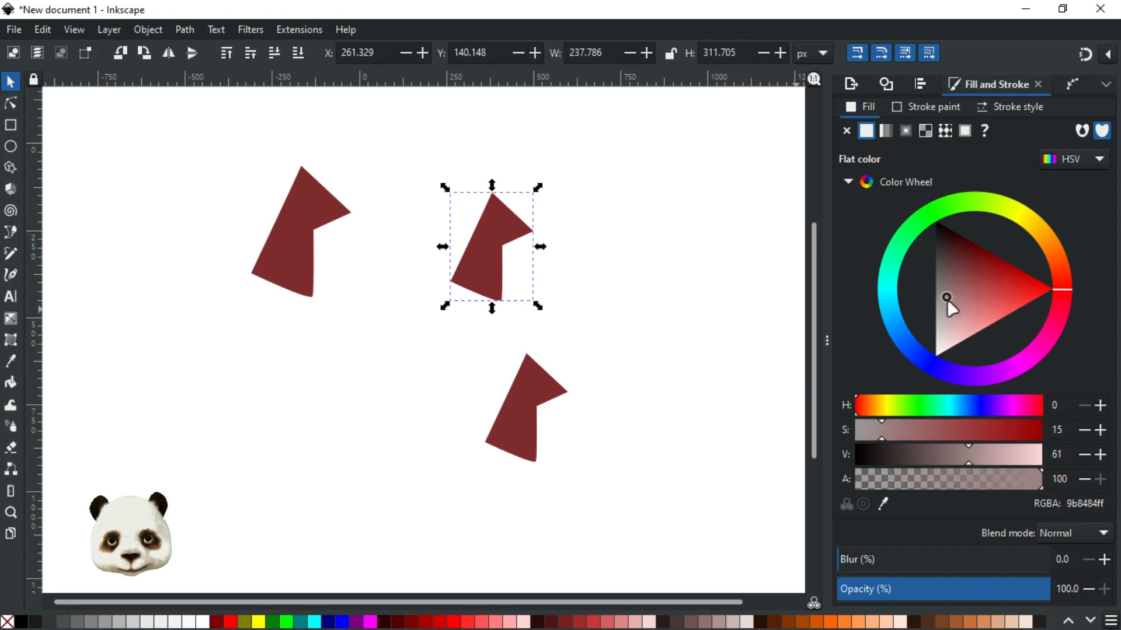
pyautogui.moveTo(925, 428); pyautogui.dragTo(947, 429)
pyautogui.moveTo(972, 284)
pyautogui.mouseDown()
pyautogui.moveTo(979, 249)
pyautogui.moveTo(1012, 291)
pyautogui.moveTo(1042, 218)
pyautogui.moveTo(1028, 213)
pyautogui.mouseUp()
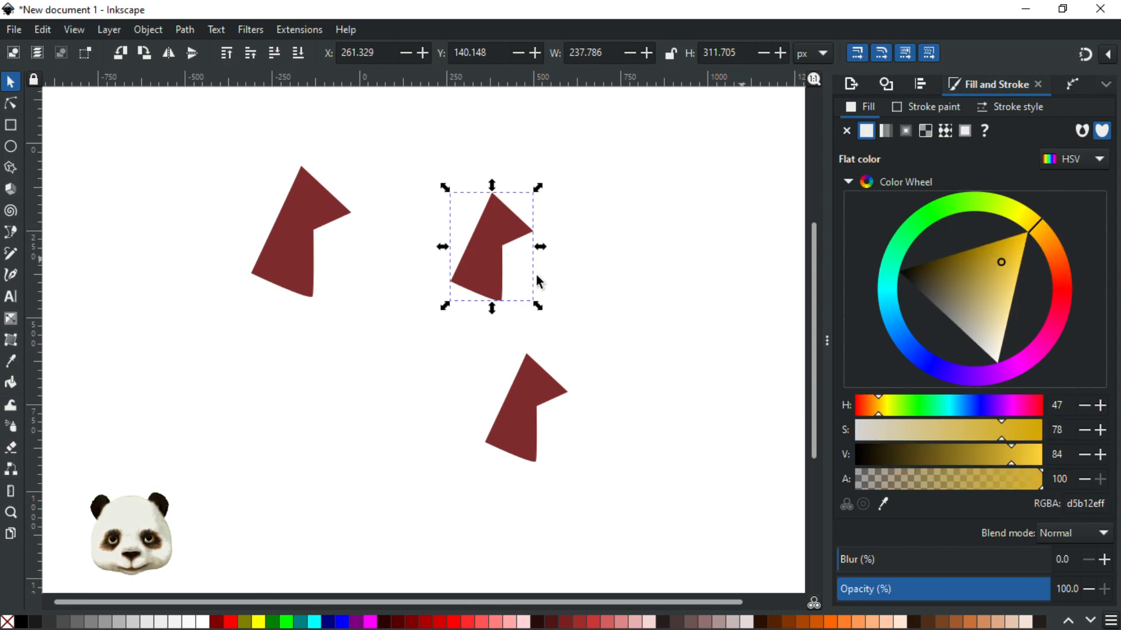
# Step: Recolour the original shape olive brown (7d6a2cff), and try scaling it down to about 181 by 238 px, undoing the scaling
pyautogui.click(305, 243)
pyautogui.moveTo(1056, 260); pyautogui.dragTo(1037, 225)
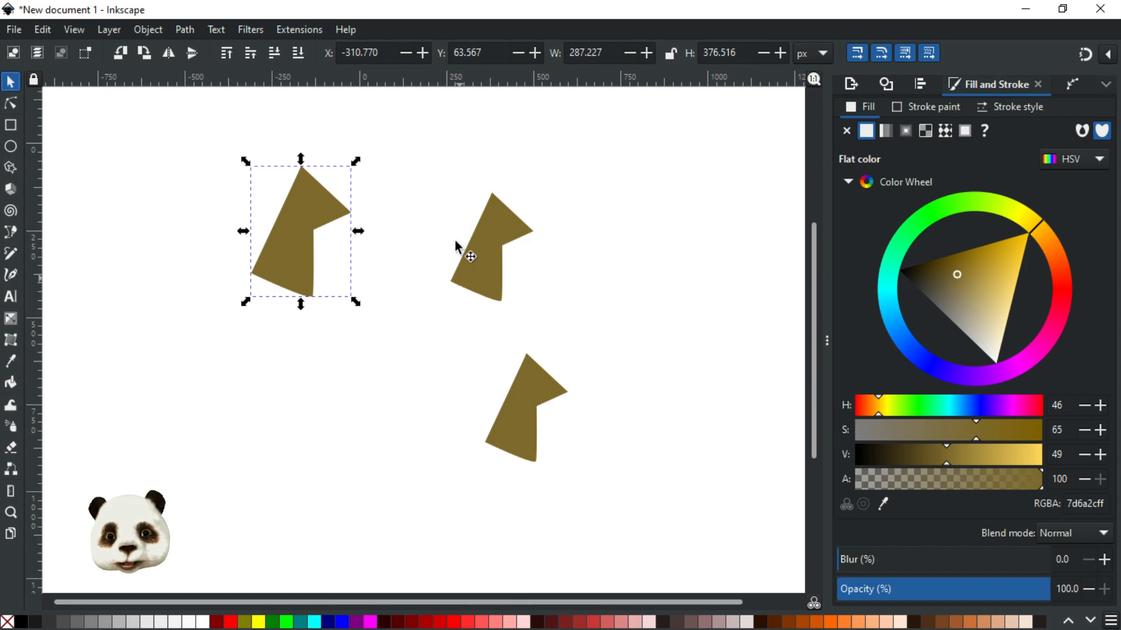
pyautogui.moveTo(355, 162); pyautogui.dragTo(318, 193)
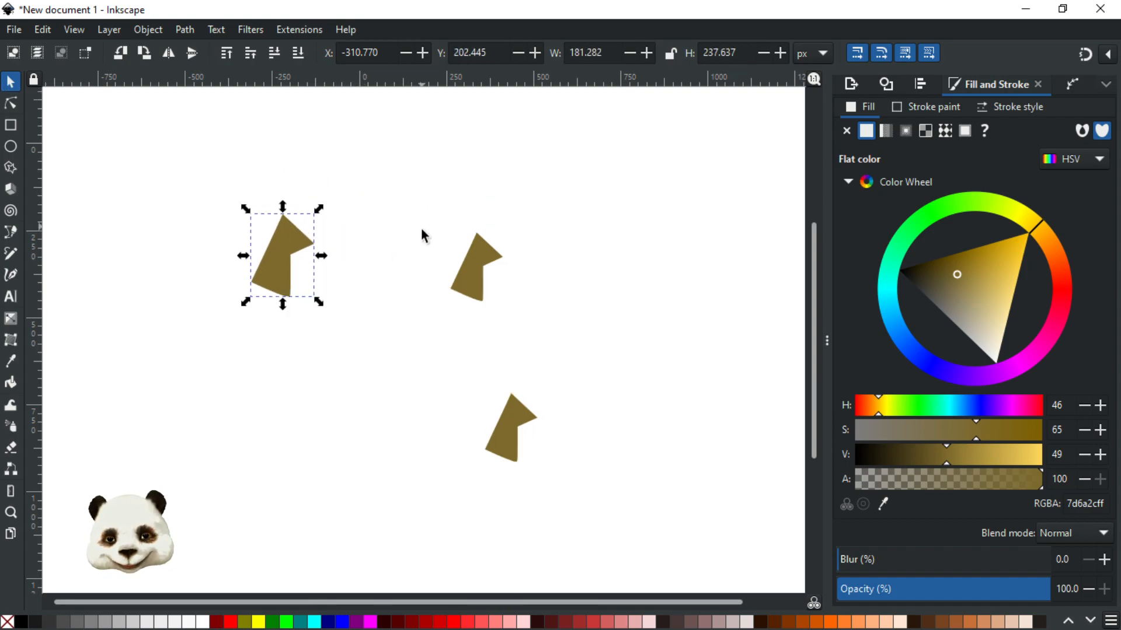
pyautogui.hotkey('ctrl', 'z')
# Step: Try scaling both clones down together to about 184 by 422 px overall, and undo the scaling
pyautogui.moveTo(419, 140); pyautogui.dragTo(791, 595)
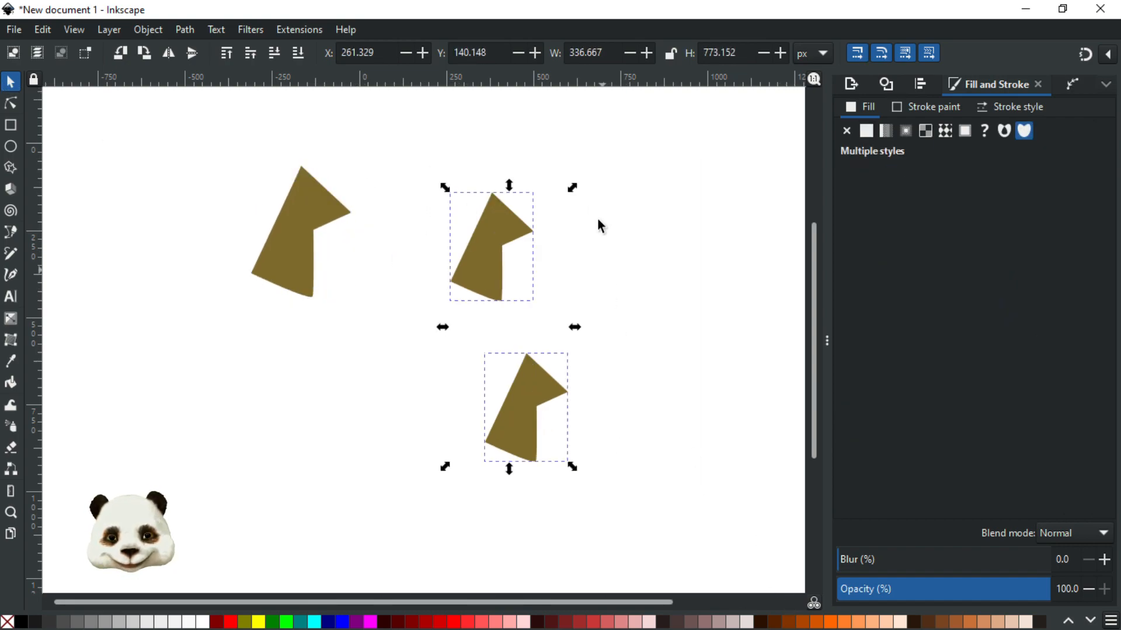
pyautogui.moveTo(575, 189); pyautogui.dragTo(521, 265)
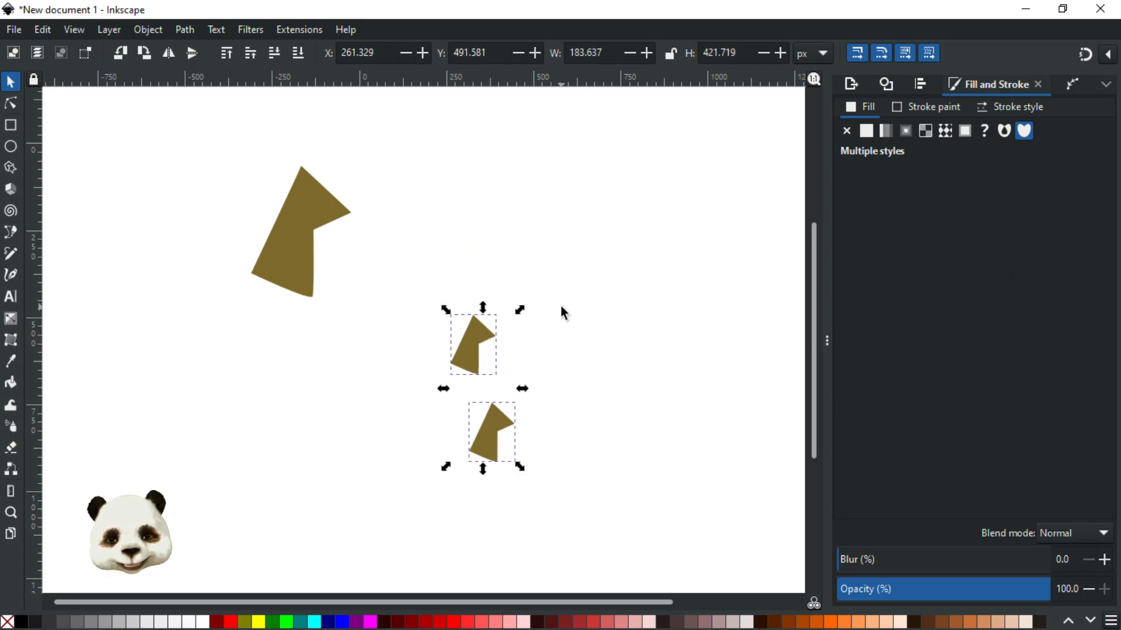
pyautogui.hotkey('ctrl', 'z')
pyautogui.scroll(3, 555, 300)
pyautogui.hscroll(1, 555, 299)
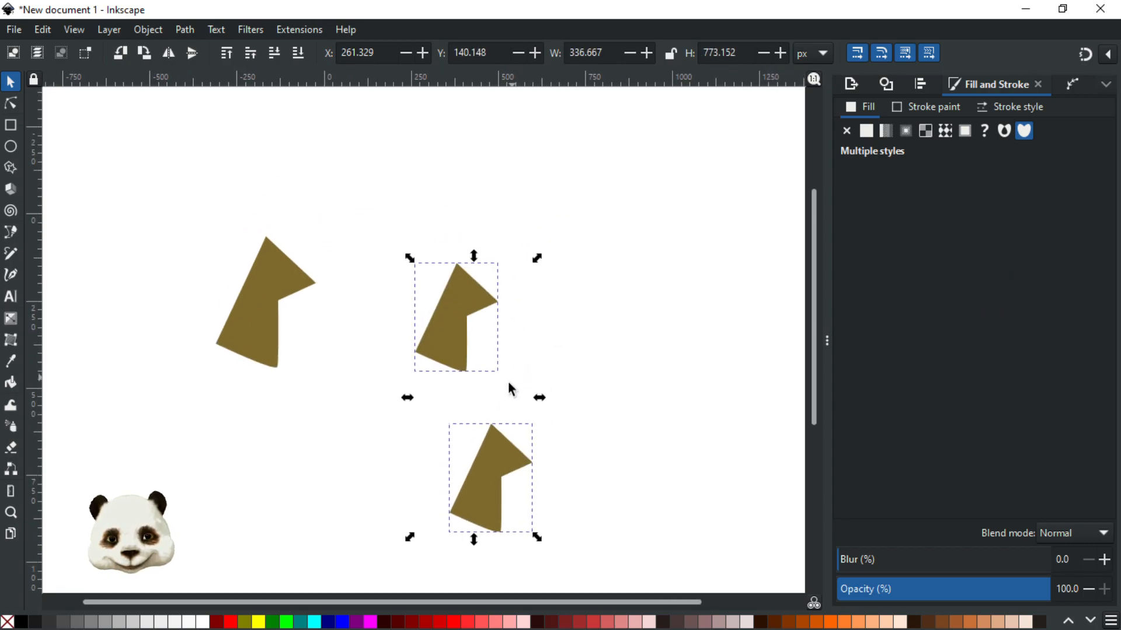
# Step: Move the original shape up and left to about X -414, Y -195
pyautogui.click(248, 306)
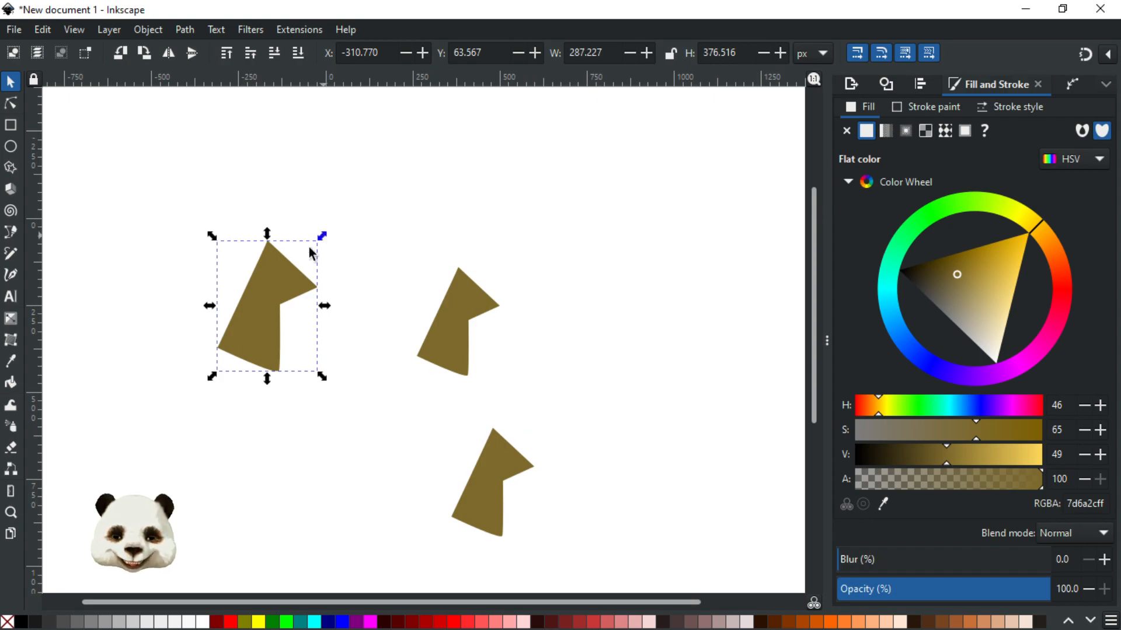
pyautogui.moveTo(262, 295); pyautogui.dragTo(343, 227)
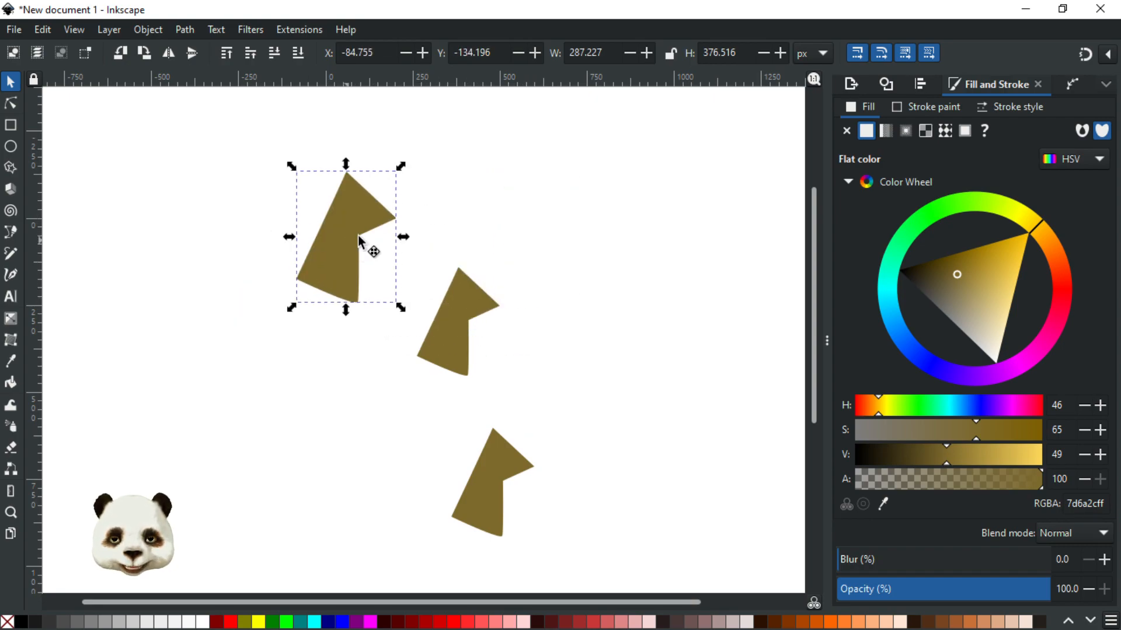
pyautogui.hotkey('ctrl', 'z')
# Step: Clone the lowest clone and place the new one to its right at about X 998, Y 625
pyautogui.click(461, 350)
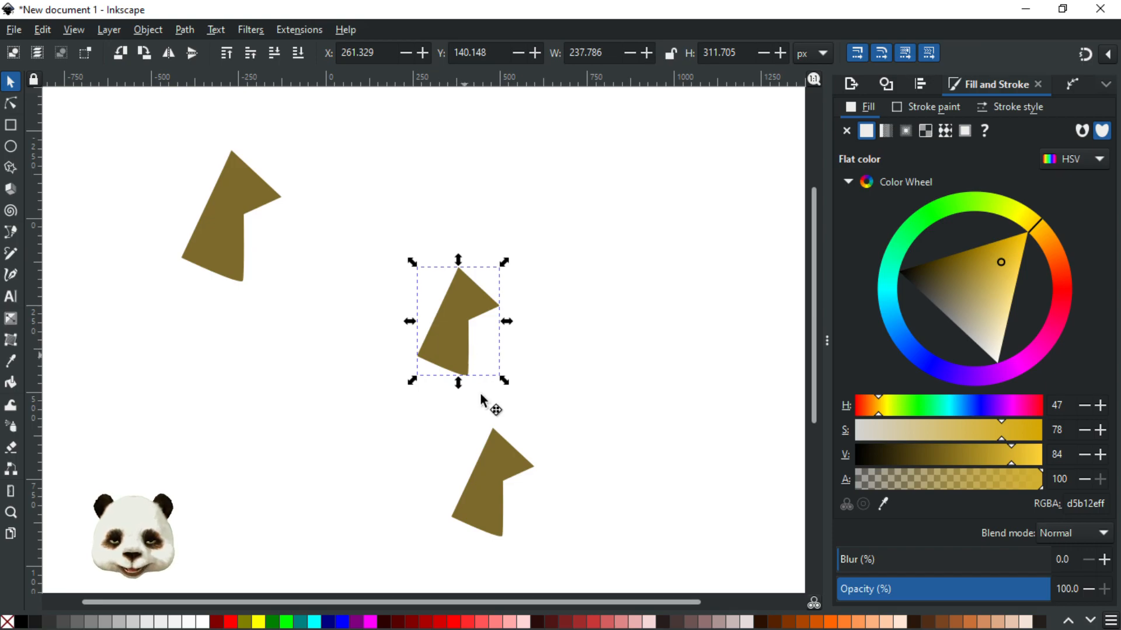
pyautogui.hotkey('ctrl', 'v')
pyautogui.moveTo(508, 520); pyautogui.dragTo(693, 523)
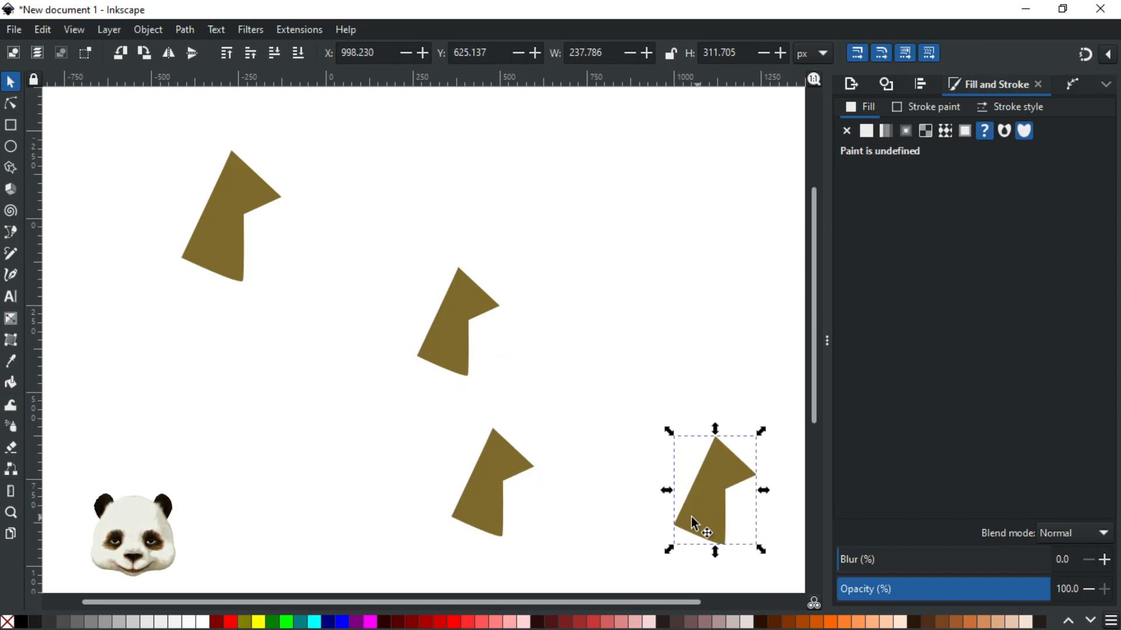
# Step: Try scaling down the middle clone, and the lowest clone to about 151 by 198 px, undoing each change
pyautogui.click(488, 298)
pyautogui.moveTo(504, 264); pyautogui.dragTo(482, 292)
pyautogui.hotkey('ctrl', 'z')
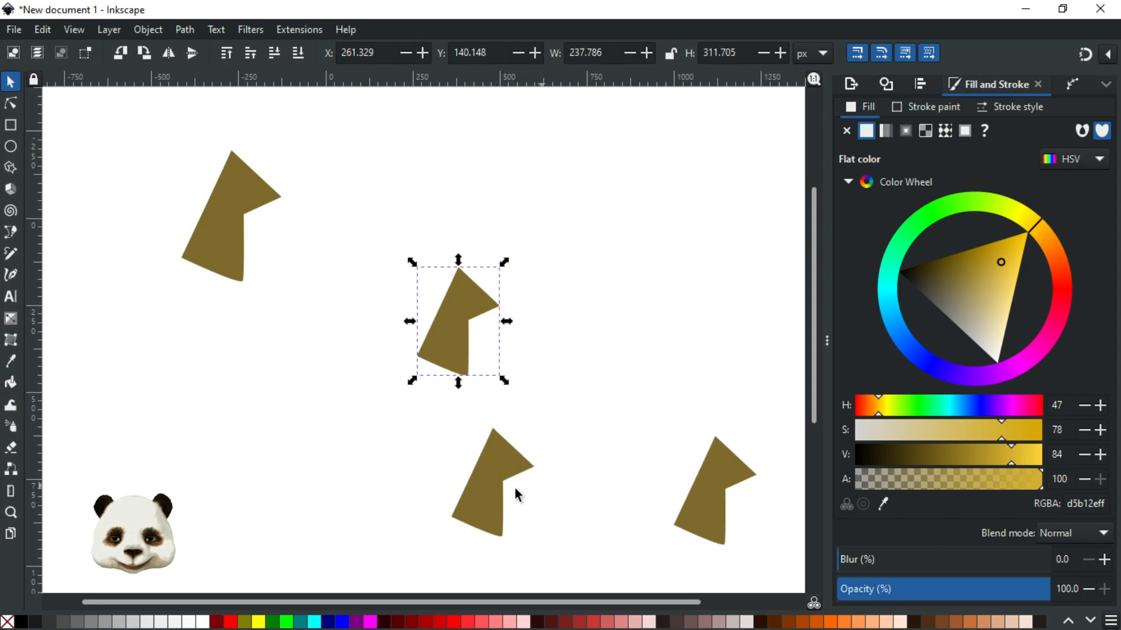
pyautogui.click(527, 467)
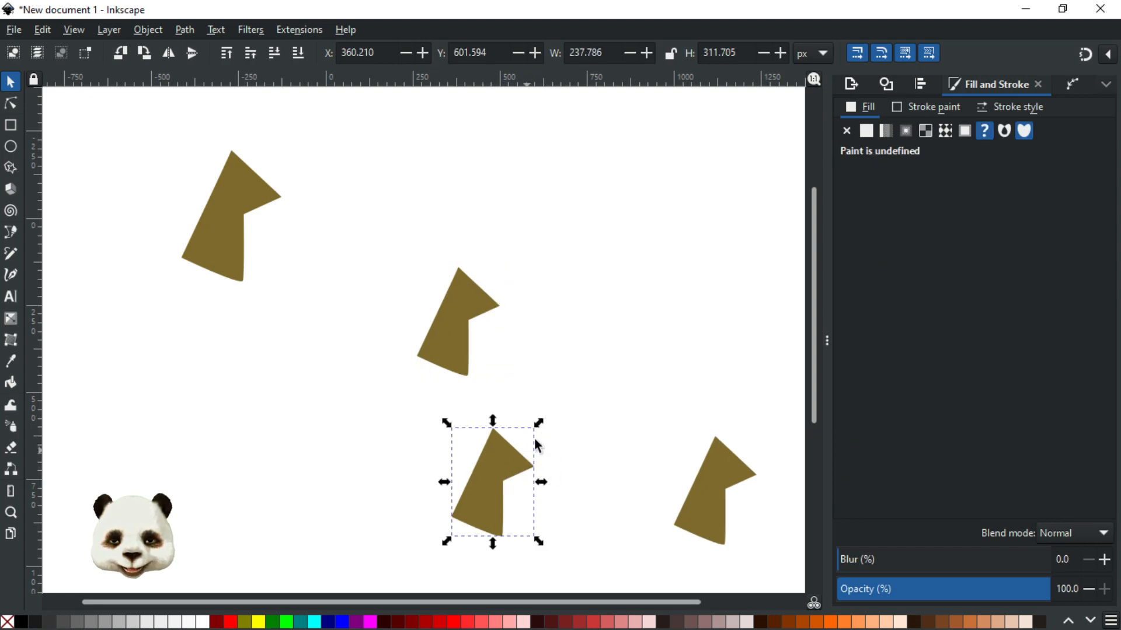
pyautogui.moveTo(539, 422); pyautogui.dragTo(508, 463)
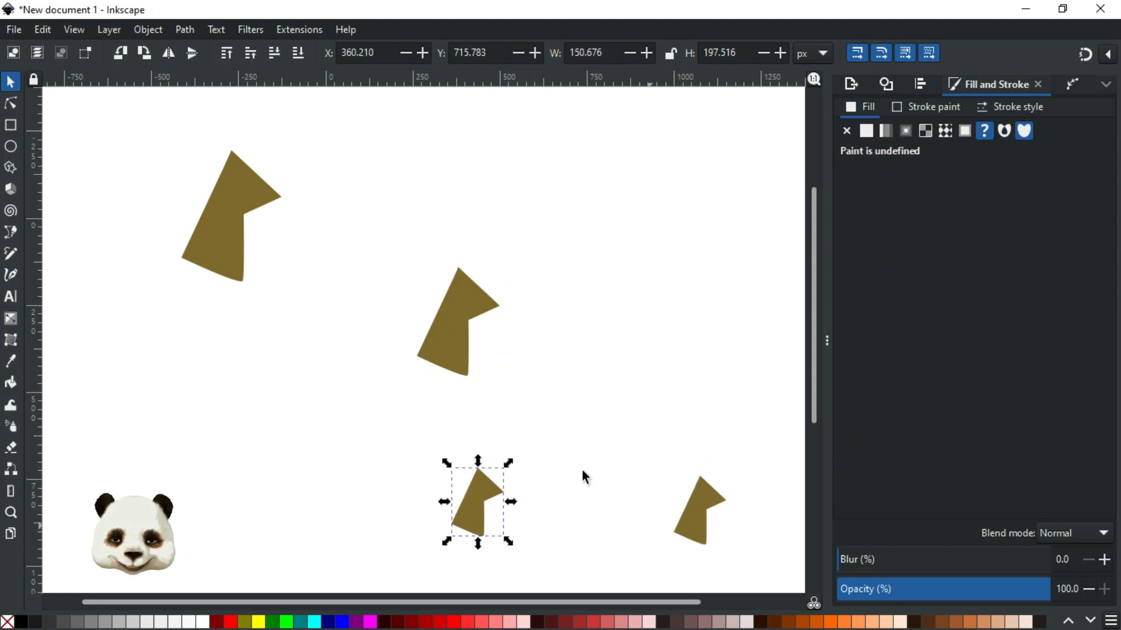
pyautogui.hotkey('ctrl', 'z')
# Step: Unlink all three clones recursively, leaving the original shape out of the selection
pyautogui.click(239, 208)
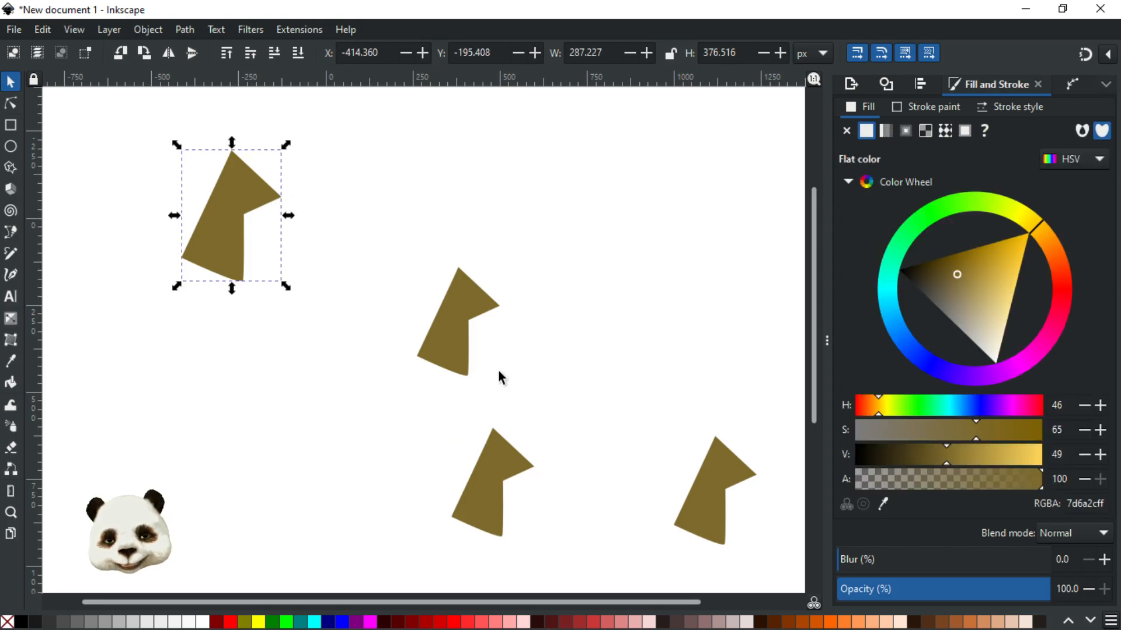
pyautogui.moveTo(391, 239); pyautogui.dragTo(778, 579)
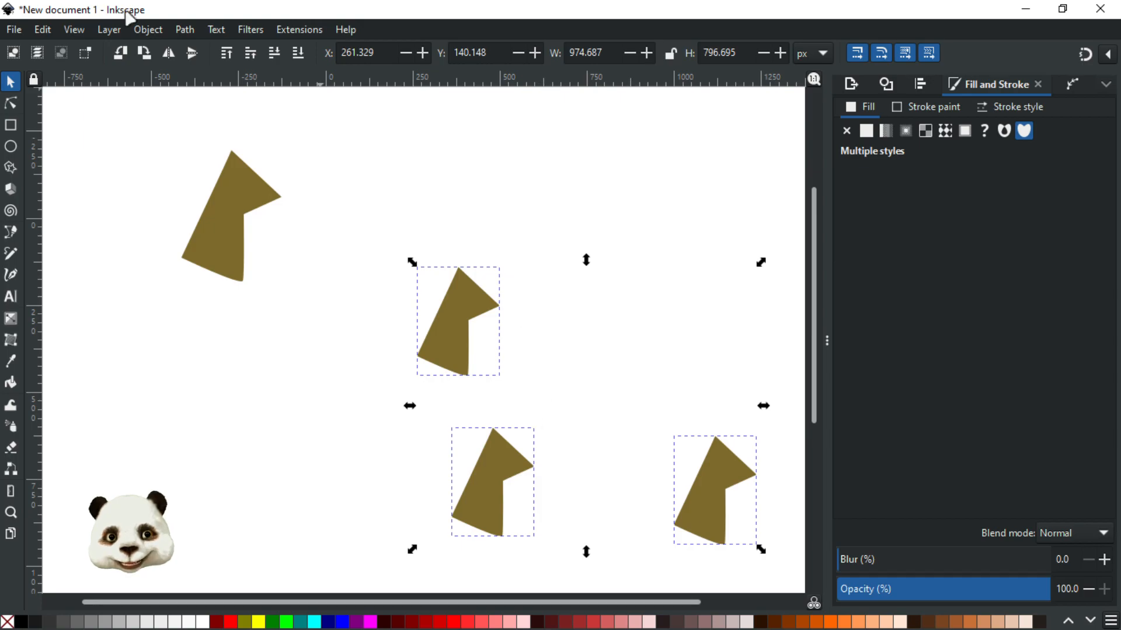
pyautogui.click(43, 30)
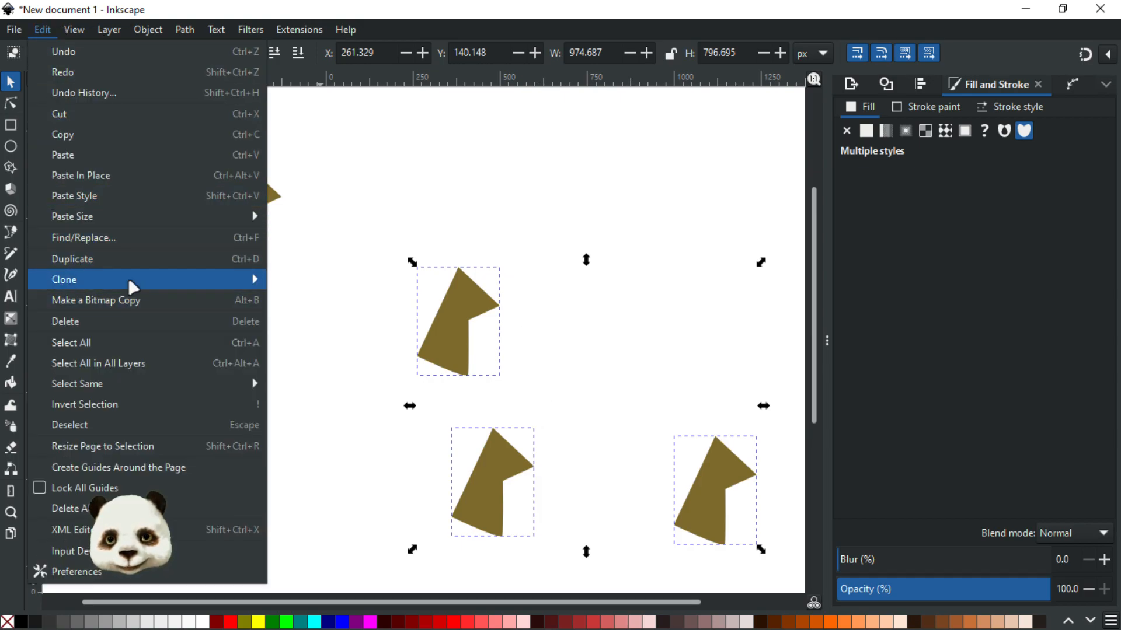
pyautogui.moveTo(169, 281)
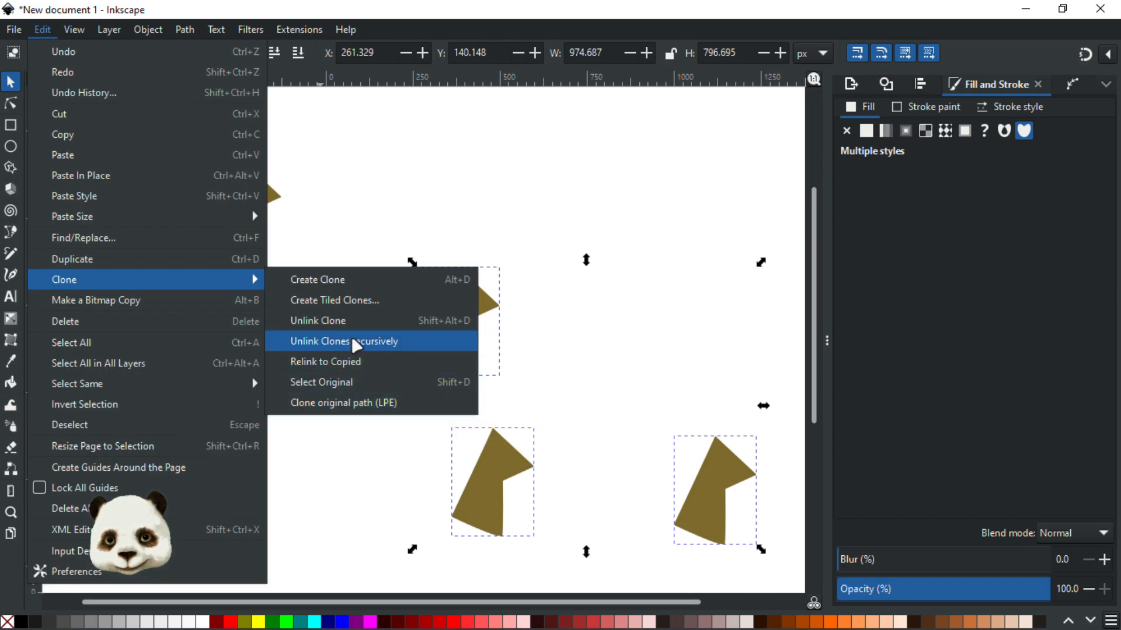
pyautogui.click(330, 343)
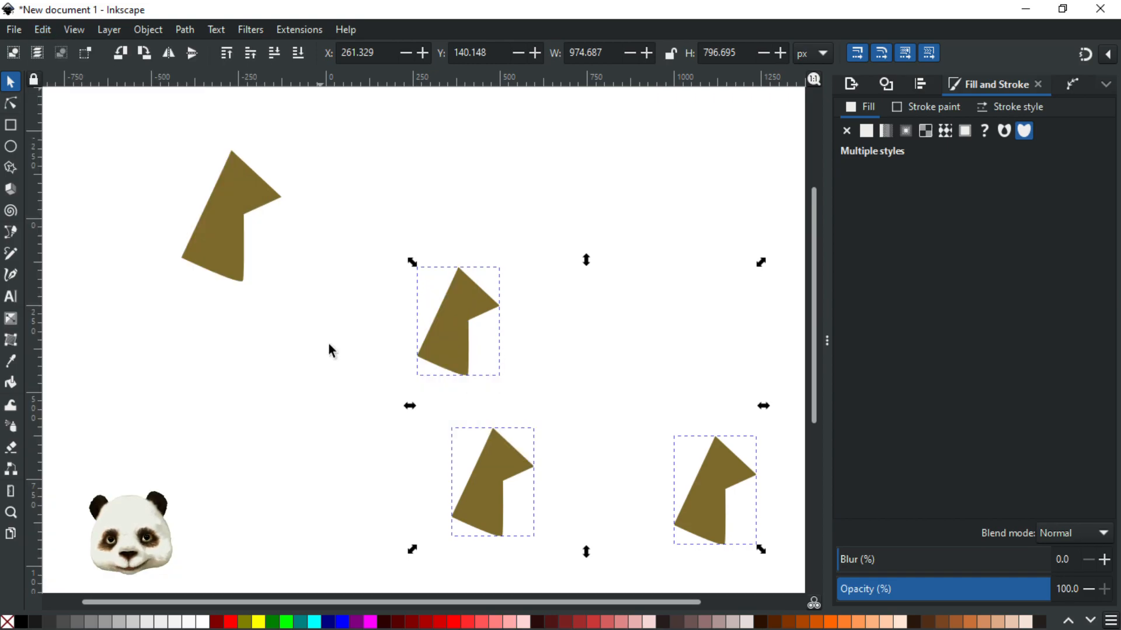
pyautogui.press('Escape')
# Step: Try scaling the unlinked middle shape to test its independence, and undo the scaling
pyautogui.click(484, 311)
pyautogui.moveTo(503, 263); pyautogui.dragTo(500, 290)
pyautogui.hotkey('ctrl', 'z')
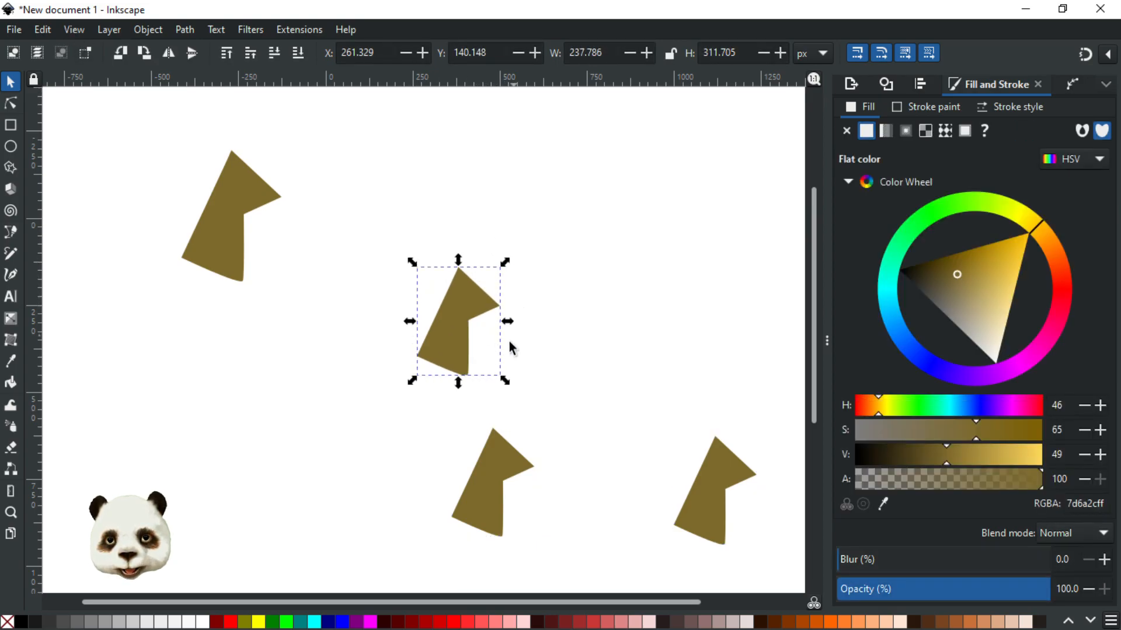
# Step: Show the layers and objects list, try Clone original path (LPE) on the three unlinked shapes, and delete the resulting path
pyautogui.moveTo(1119, 88)
pyautogui.mouseDown()
pyautogui.moveTo(847, 90)
pyautogui.moveTo(906, 77)
pyautogui.mouseUp()
pyautogui.moveTo(359, 229); pyautogui.dragTo(769, 587)
pyautogui.click(143, 32)
pyautogui.moveTo(38, 28)
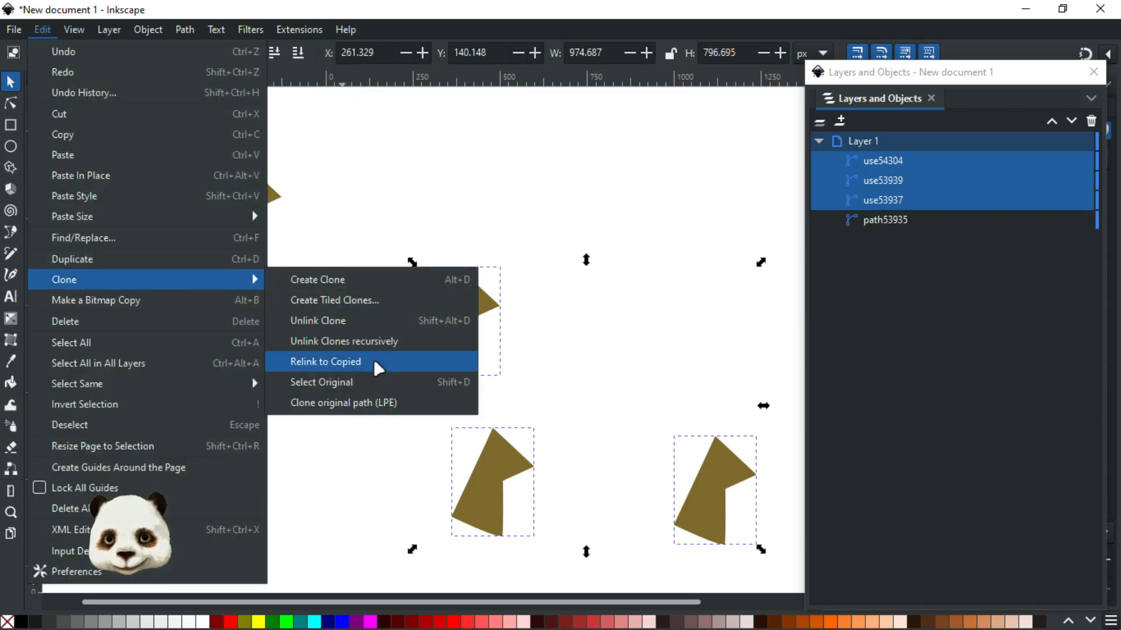
pyautogui.click(363, 408)
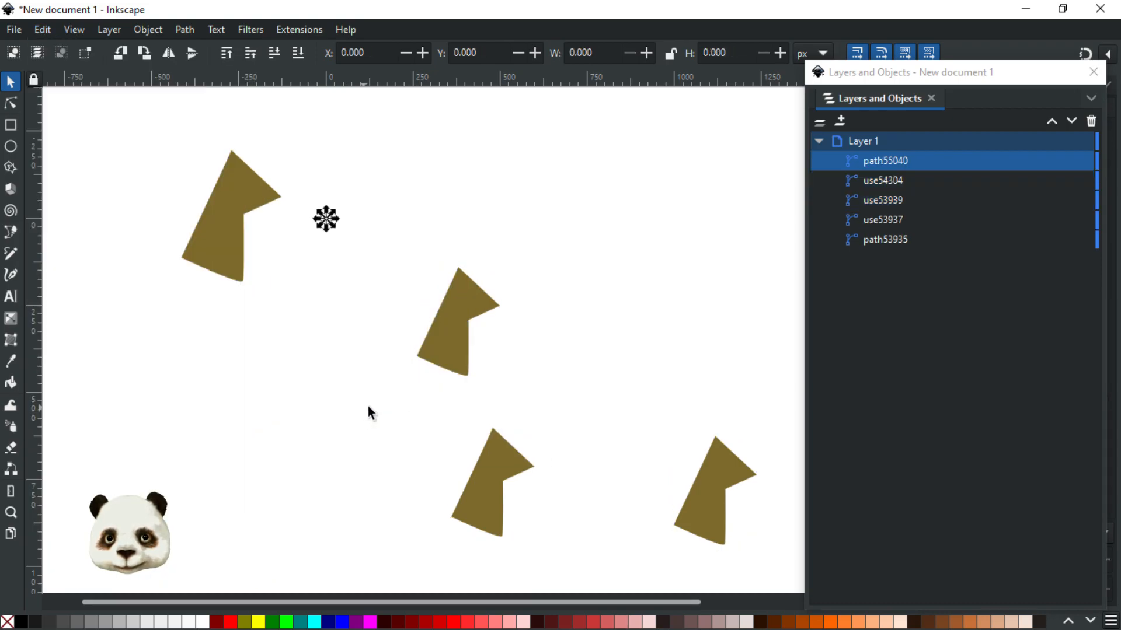
pyautogui.press('Delete')
# Step: Try relinking the three unlinked shapes to the copied object, and restore their clone links
pyautogui.moveTo(368, 178); pyautogui.dragTo(762, 545)
pyautogui.click(76, 28)
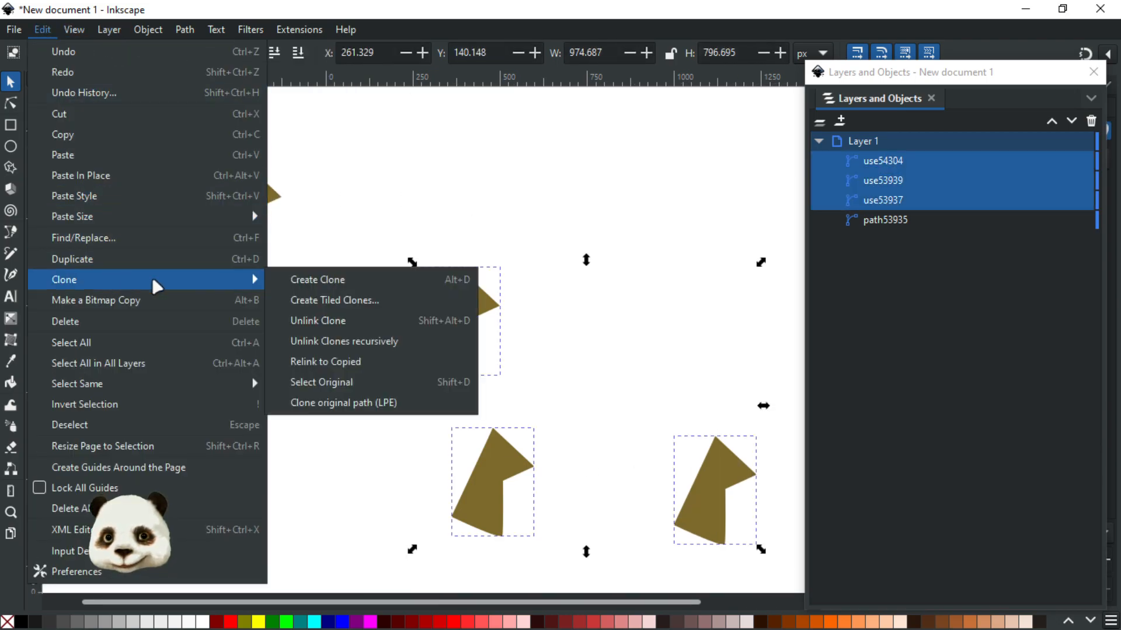
pyautogui.click(366, 367)
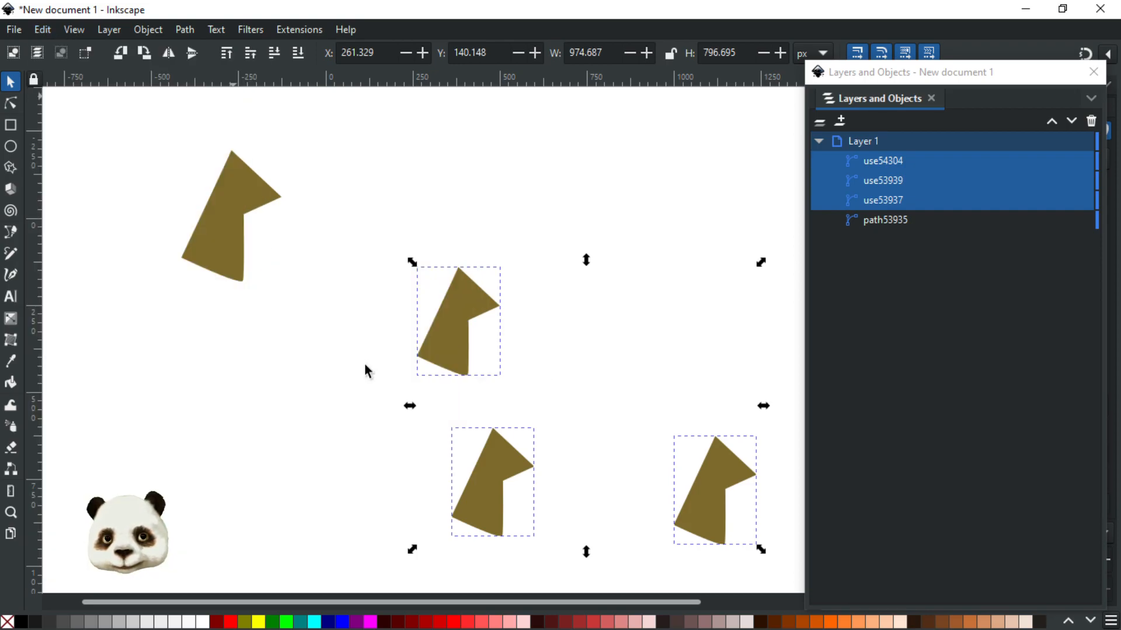
pyautogui.click(521, 167)
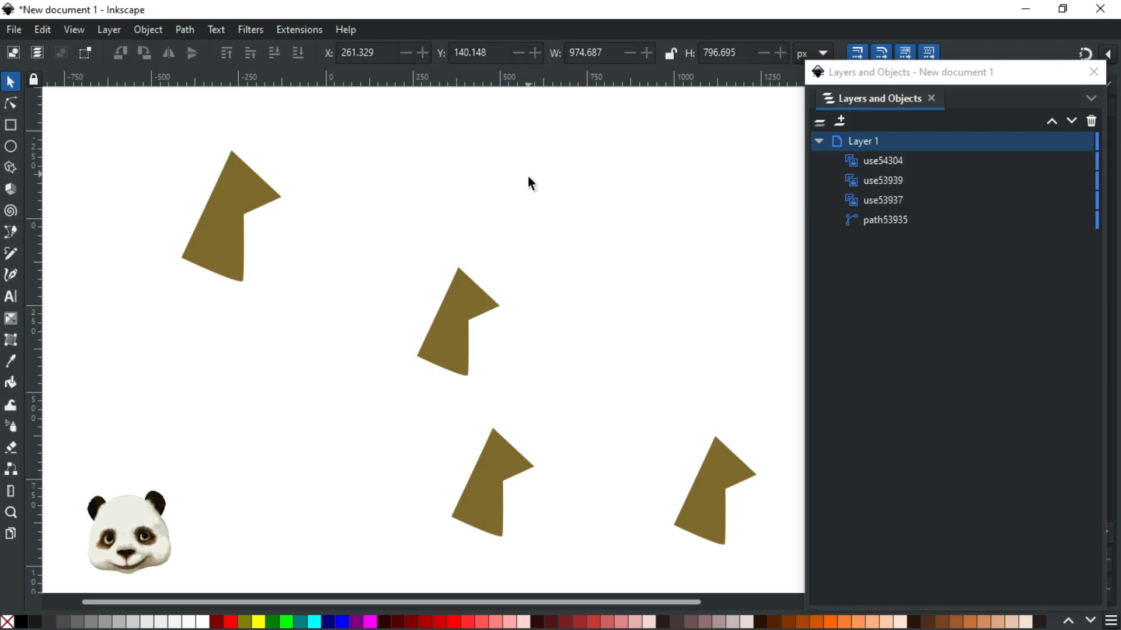
# Step: Relink the lowest middle clone, directly below the first clone, to the copied object
pyautogui.click(445, 328)
pyautogui.click(479, 460)
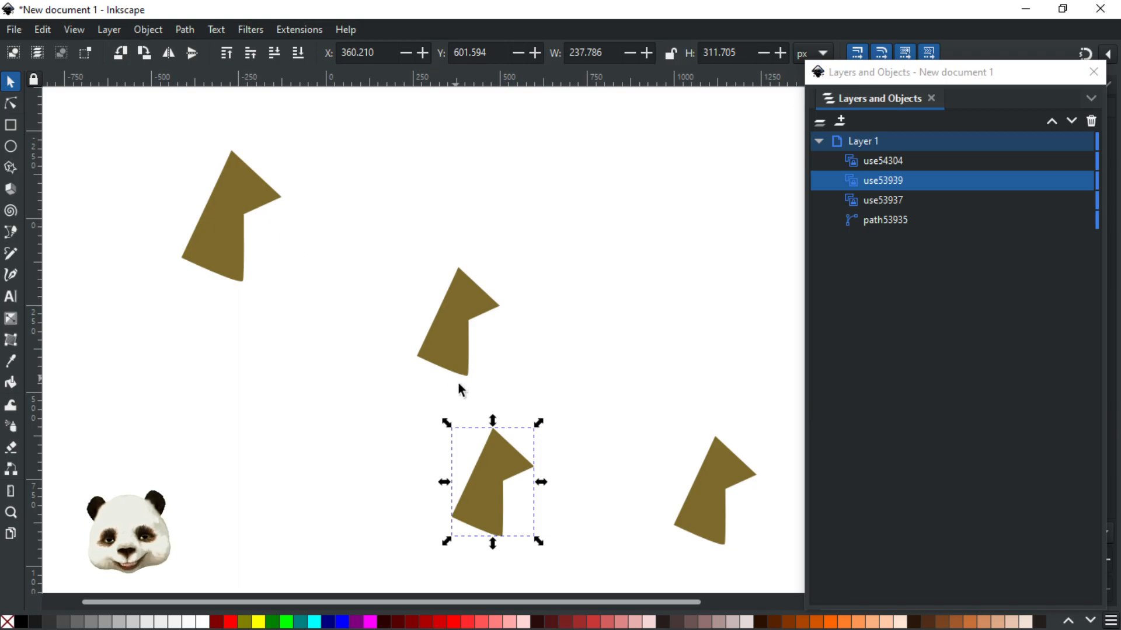
pyautogui.moveTo(751, 404); pyautogui.dragTo(442, 535)
pyautogui.click(486, 482)
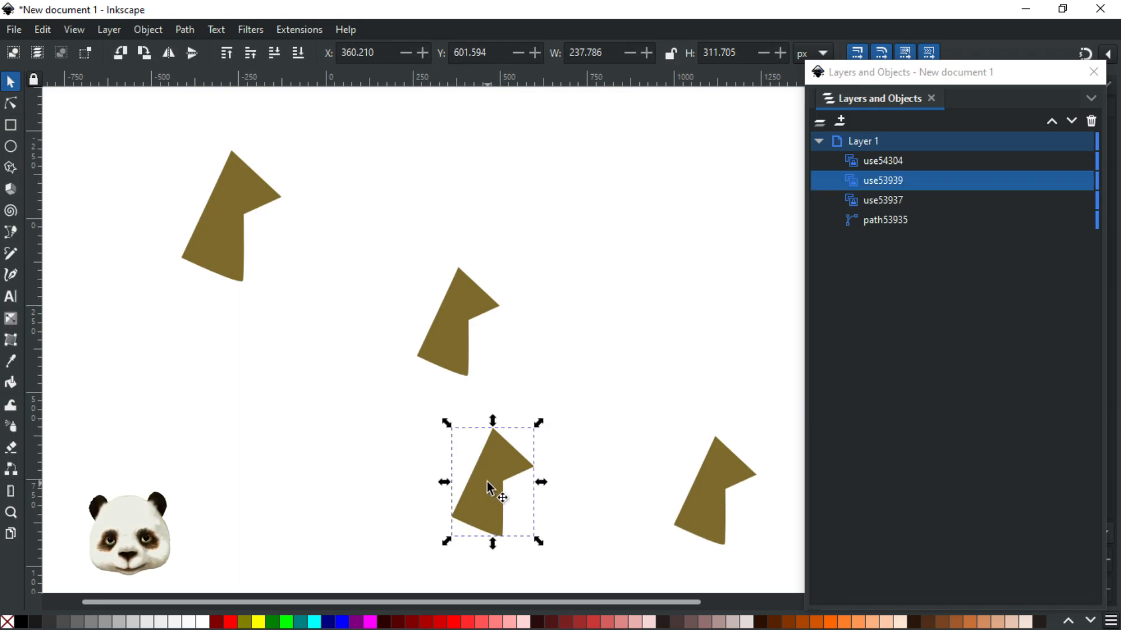
pyautogui.click(42, 29)
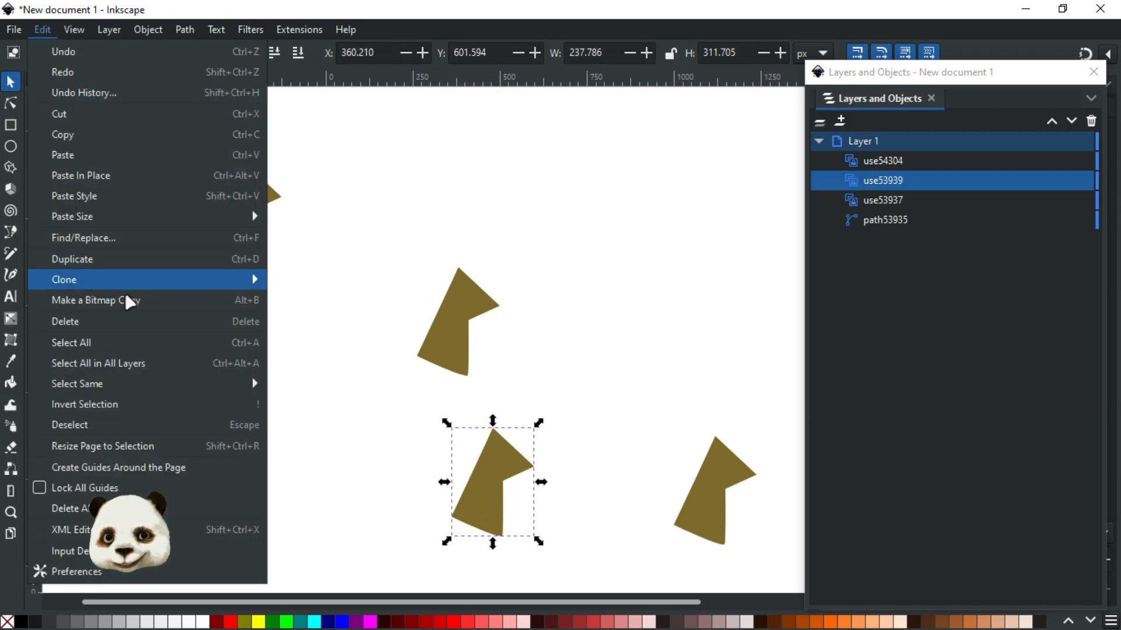
pyautogui.moveTo(209, 284)
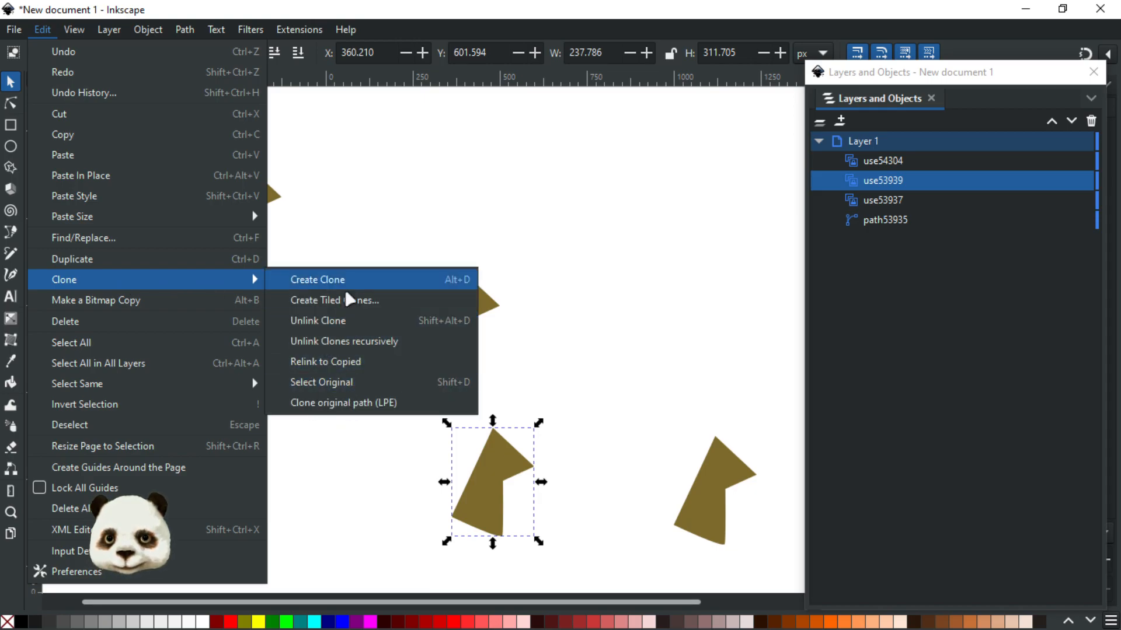
pyautogui.click(331, 363)
# Step: Try scaling the original shape and the middle clone nearest to it, undoing each scaling
pyautogui.click(259, 194)
pyautogui.moveTo(286, 145); pyautogui.dragTo(254, 186)
pyautogui.hotkey('ctrl', 'z')
pyautogui.click(465, 350)
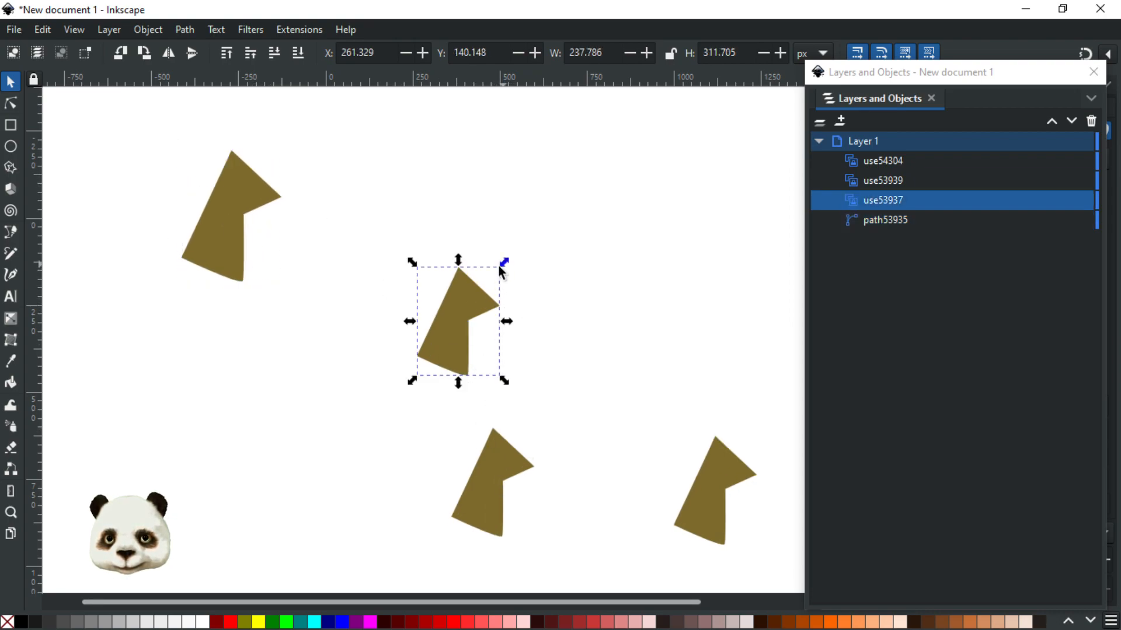
pyautogui.moveTo(500, 271); pyautogui.dragTo(493, 340)
pyautogui.hotkey('ctrl', 'z')
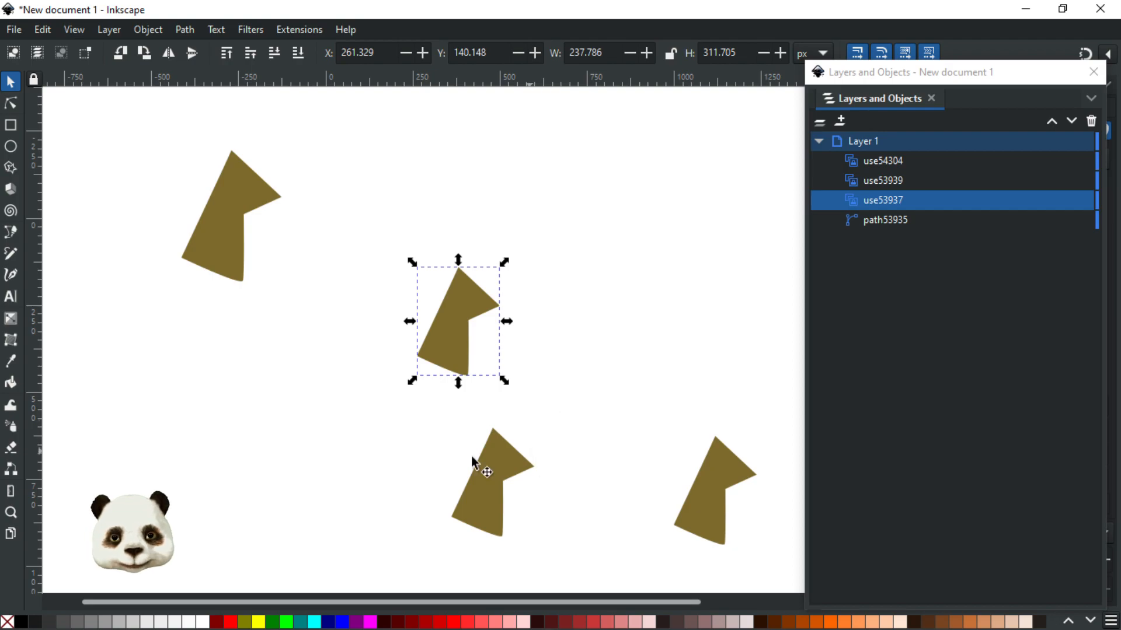
# Step: Move the original above the three clones, and shrink the clones together to about 428 by 350 px
pyautogui.keyDown('ctrl'); pyautogui.scroll(-4, 486, 295); pyautogui.keyUp('ctrl')
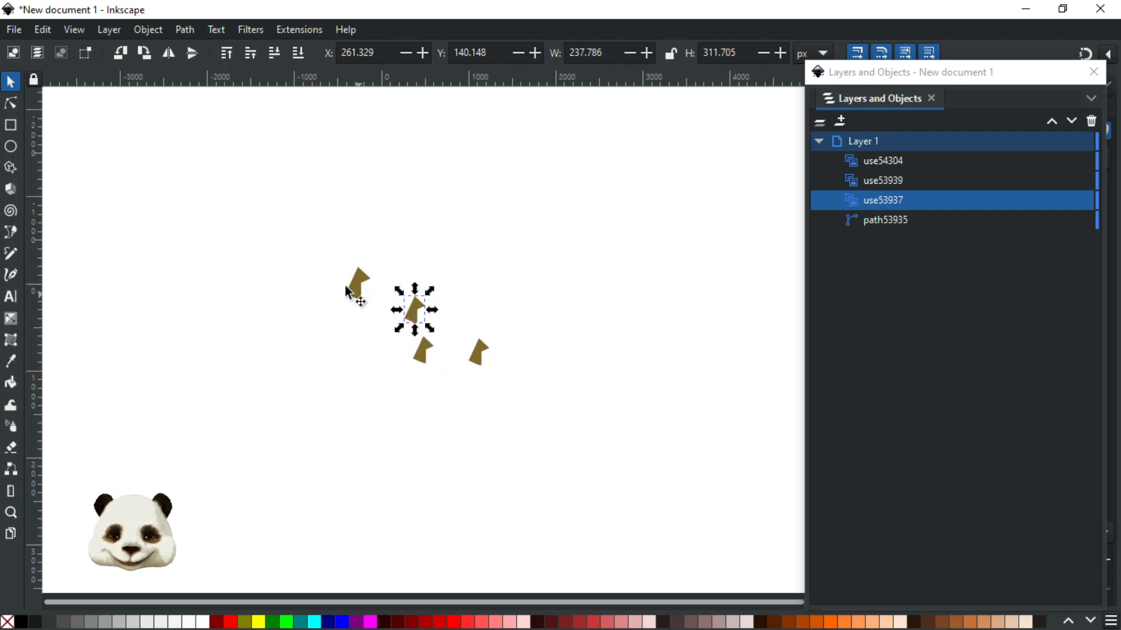
pyautogui.moveTo(359, 289); pyautogui.dragTo(409, 229)
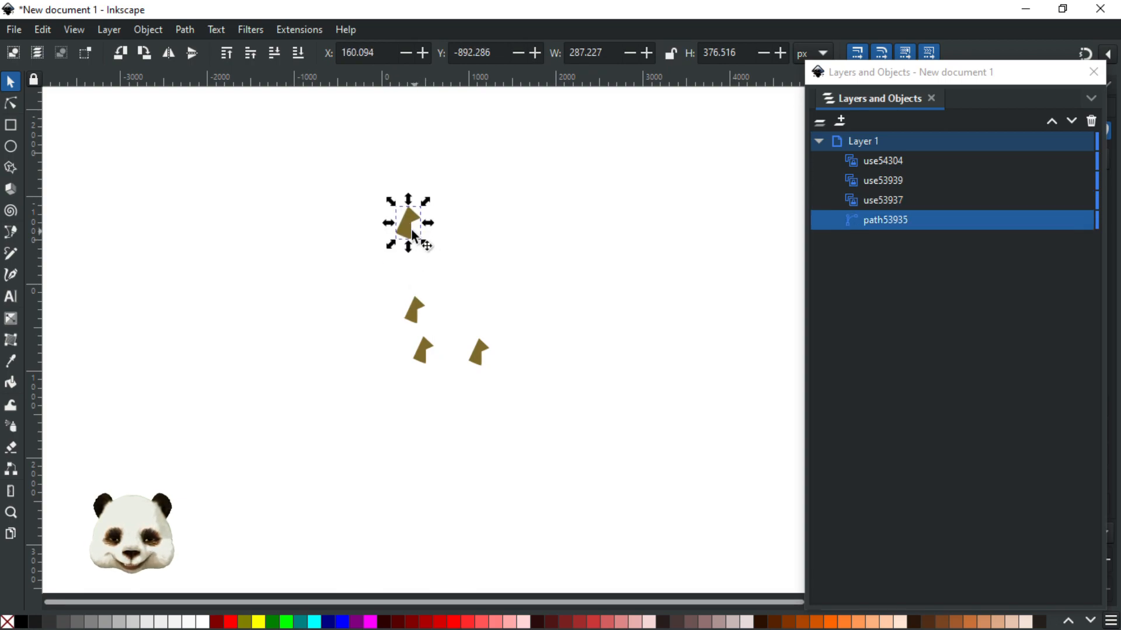
pyautogui.moveTo(375, 278); pyautogui.dragTo(528, 484)
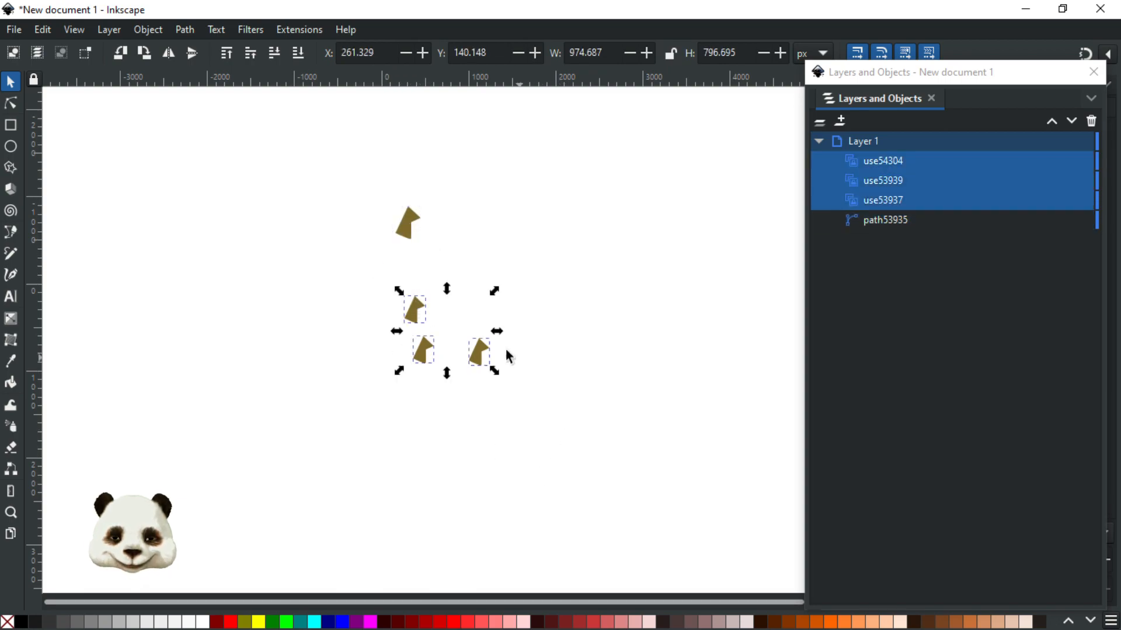
pyautogui.moveTo(500, 296); pyautogui.dragTo(455, 308)
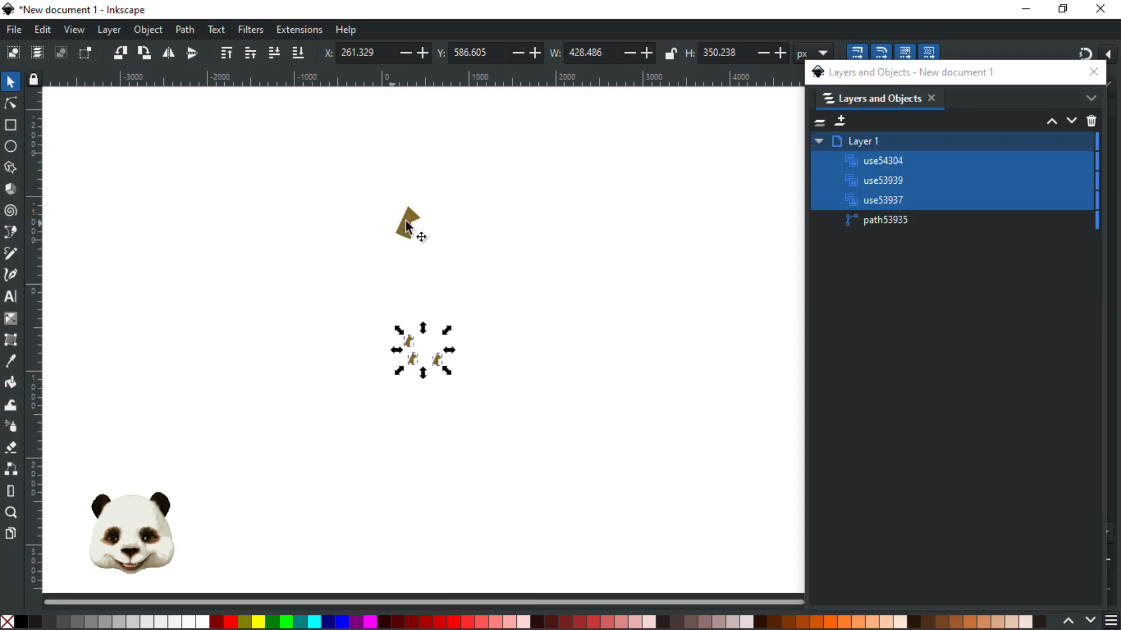
# Step: Try shrinking the original to about 108 by 142 px to test the clones' response, and undo the scaling
pyautogui.click(407, 224)
pyautogui.moveTo(429, 206); pyautogui.dragTo(415, 217)
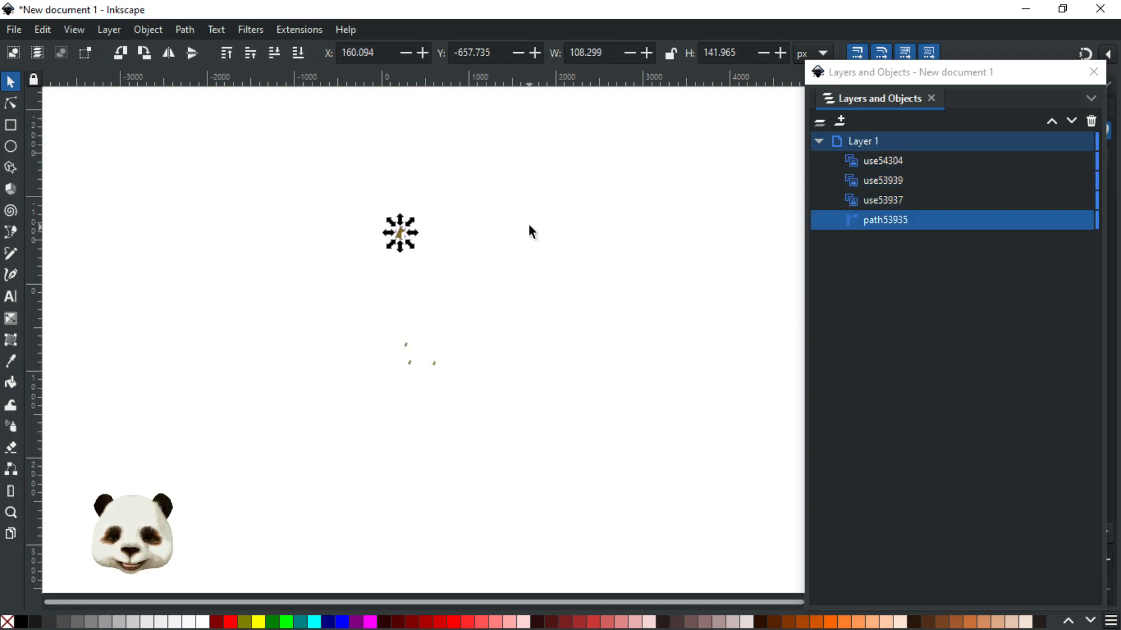
pyautogui.hotkey('ctrl', 'z')
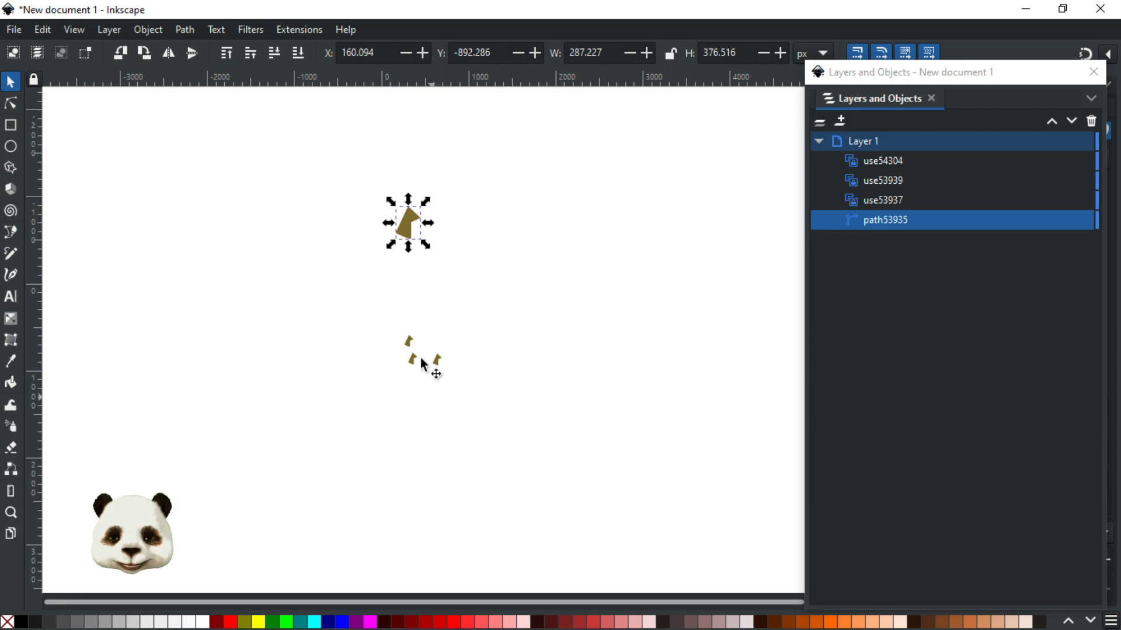
# Step: Move the original away from the three small clones to about X -556, Y -478 px
pyautogui.moveTo(418, 224); pyautogui.dragTo(355, 261)
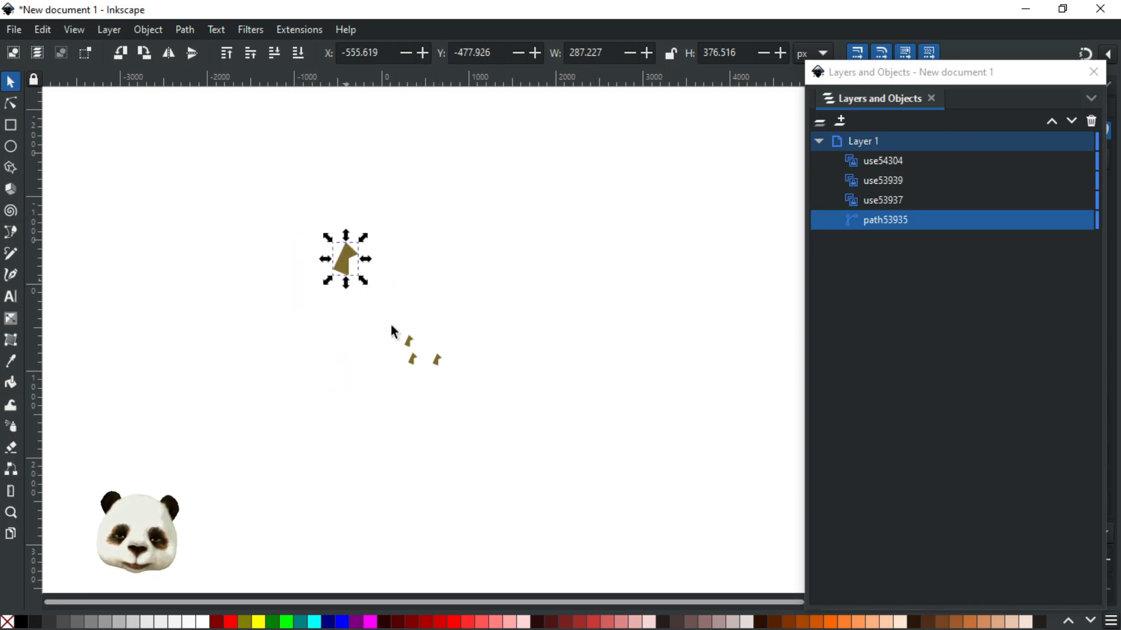
pyautogui.scroll(3, 429, 400)
pyautogui.scroll(-2, 426, 375)
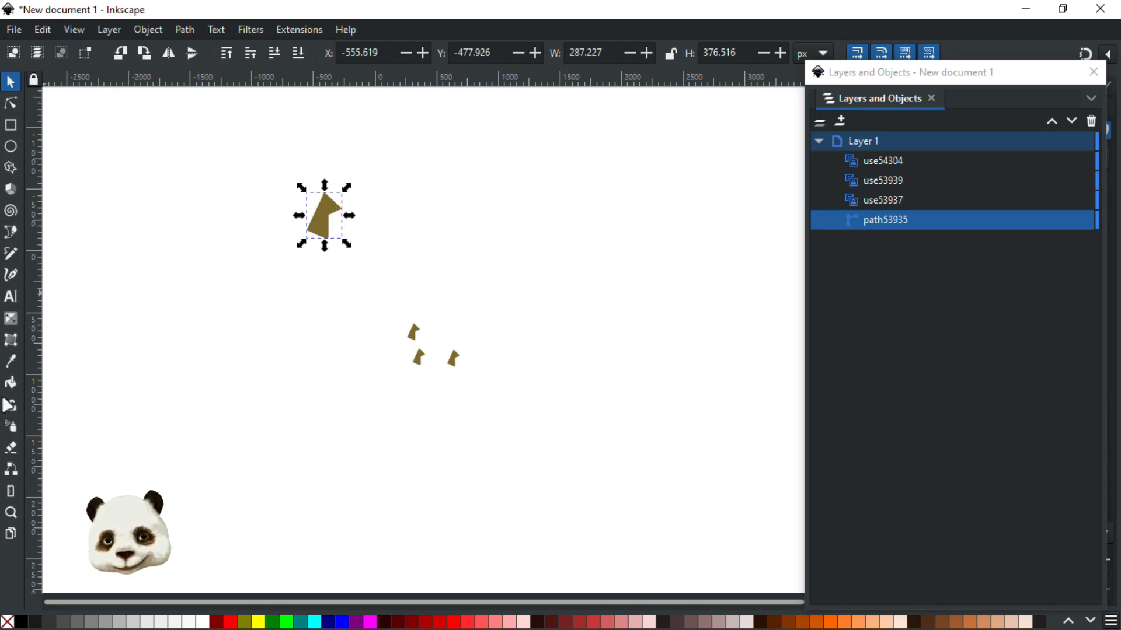
# Step: Try spraying clones of the original diagonally across the canvas, and undo the sprayed clones
pyautogui.click(10, 427)
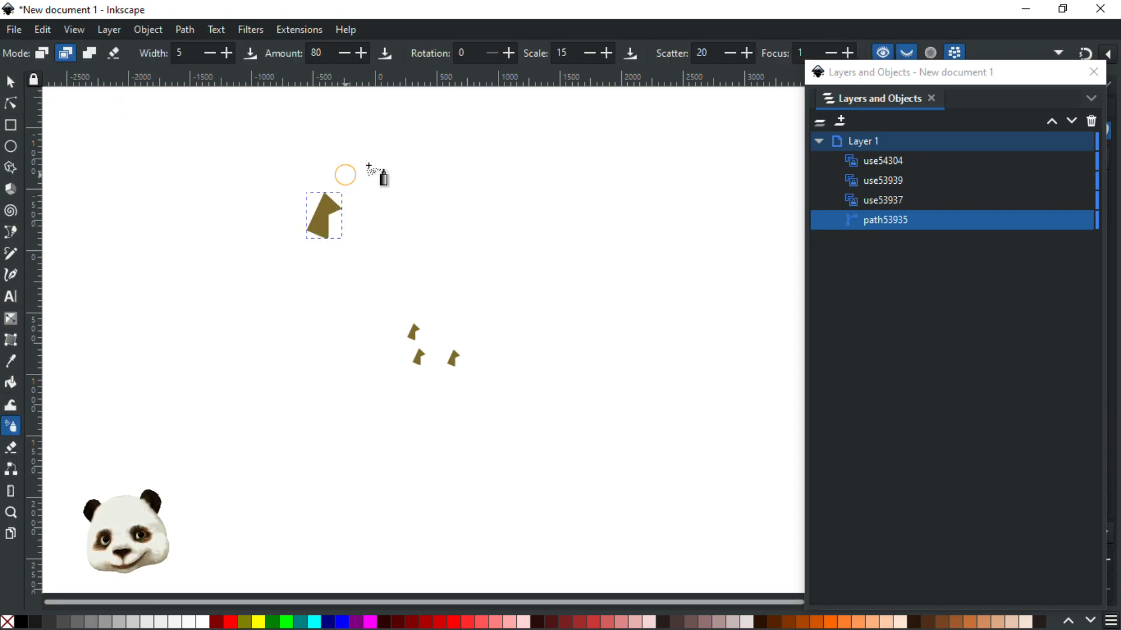
pyautogui.moveTo(402, 182)
pyautogui.mouseDown()
pyautogui.moveTo(410, 213)
pyautogui.moveTo(505, 230)
pyautogui.moveTo(552, 279)
pyautogui.moveTo(558, 332)
pyautogui.moveTo(644, 377)
pyautogui.moveTo(664, 360)
pyautogui.mouseUp()
pyautogui.press('Escape')
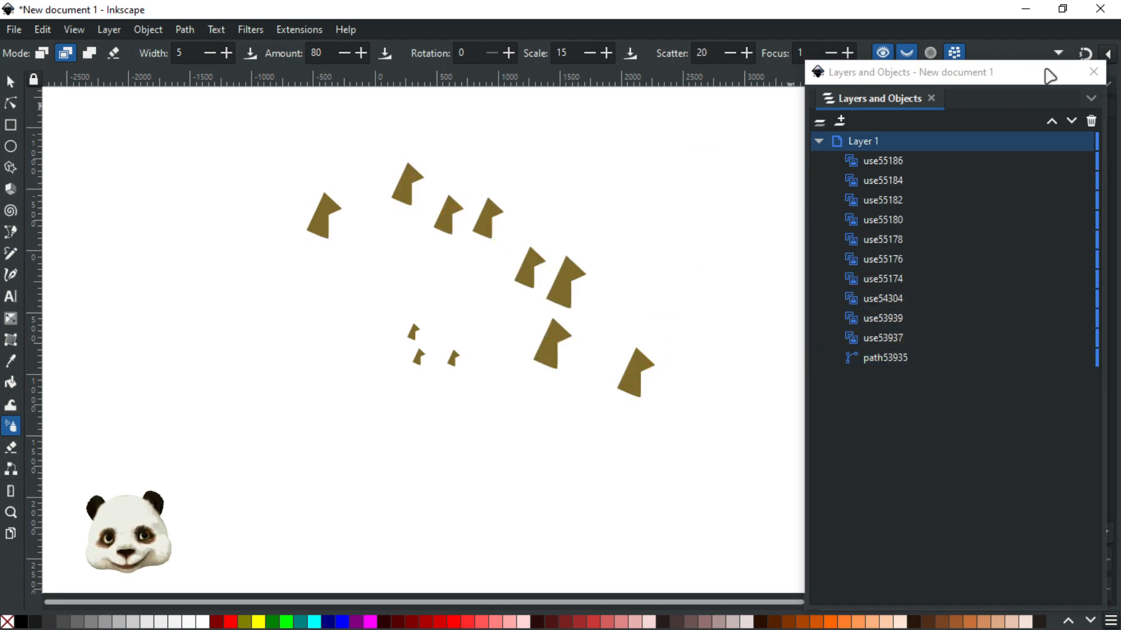
pyautogui.click(1094, 75)
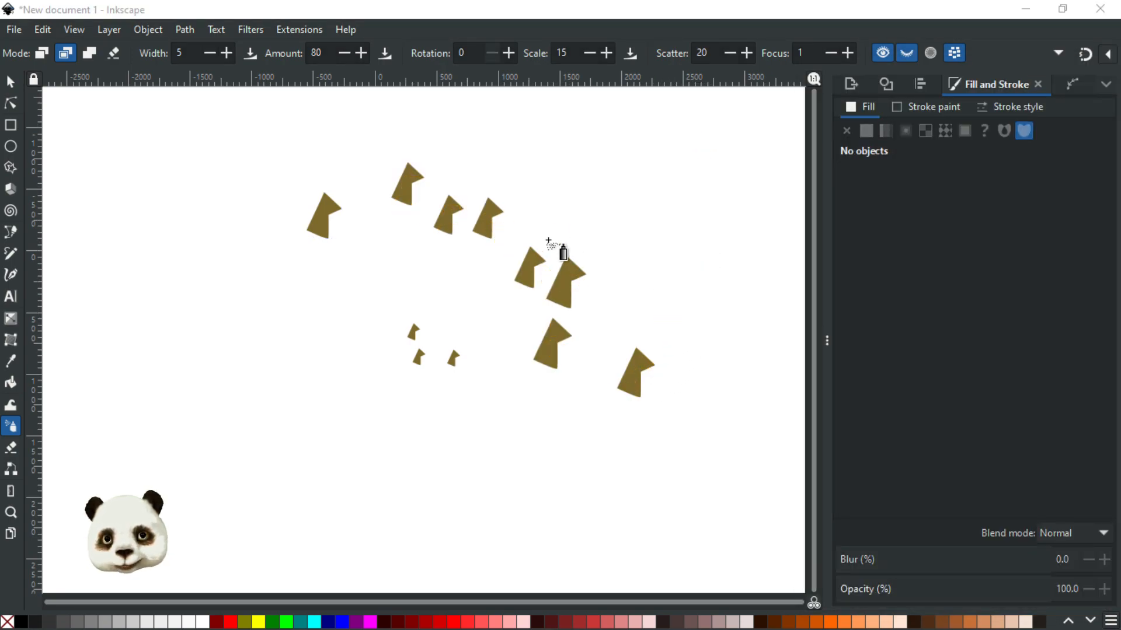
pyautogui.click(511, 37)
pyautogui.hotkey('ctrl', 'z')
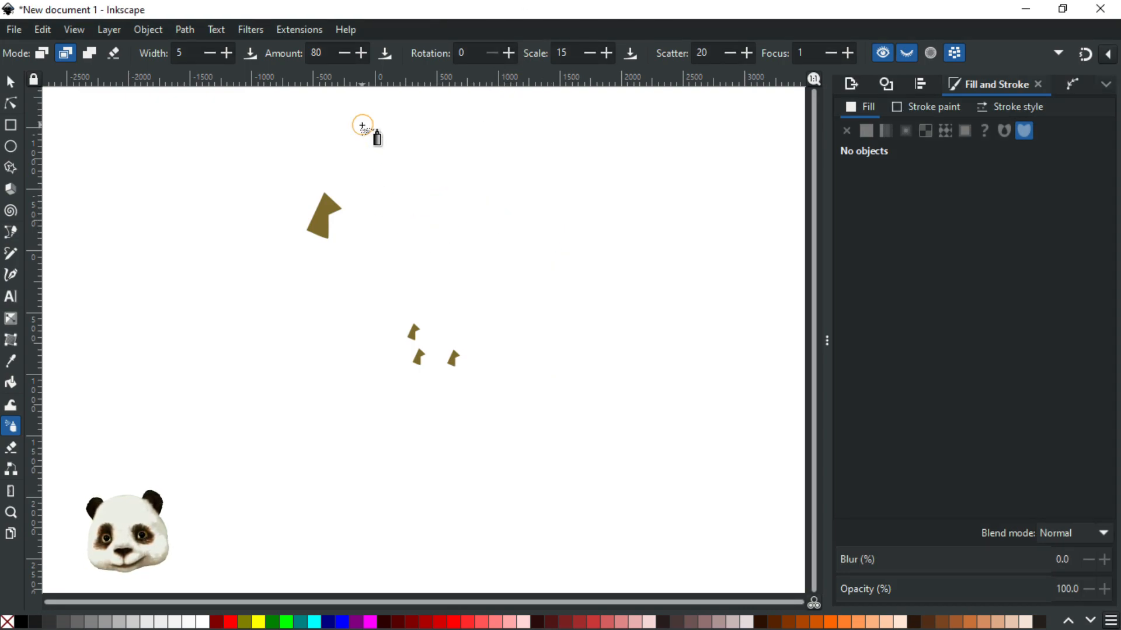
# Step: Set the Spray tool's amount to 100 and its width to 1
pyautogui.moveTo(284, 58); pyautogui.dragTo(305, 56)
pyautogui.doubleClick(341, 33)
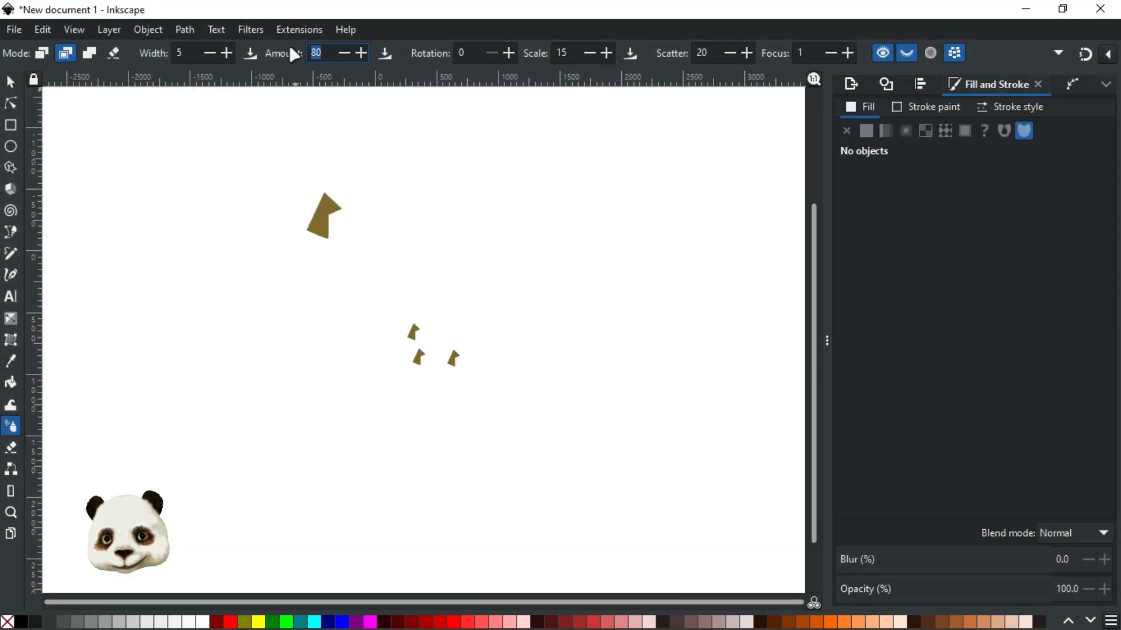
pyautogui.write('100')
pyautogui.press('Return')
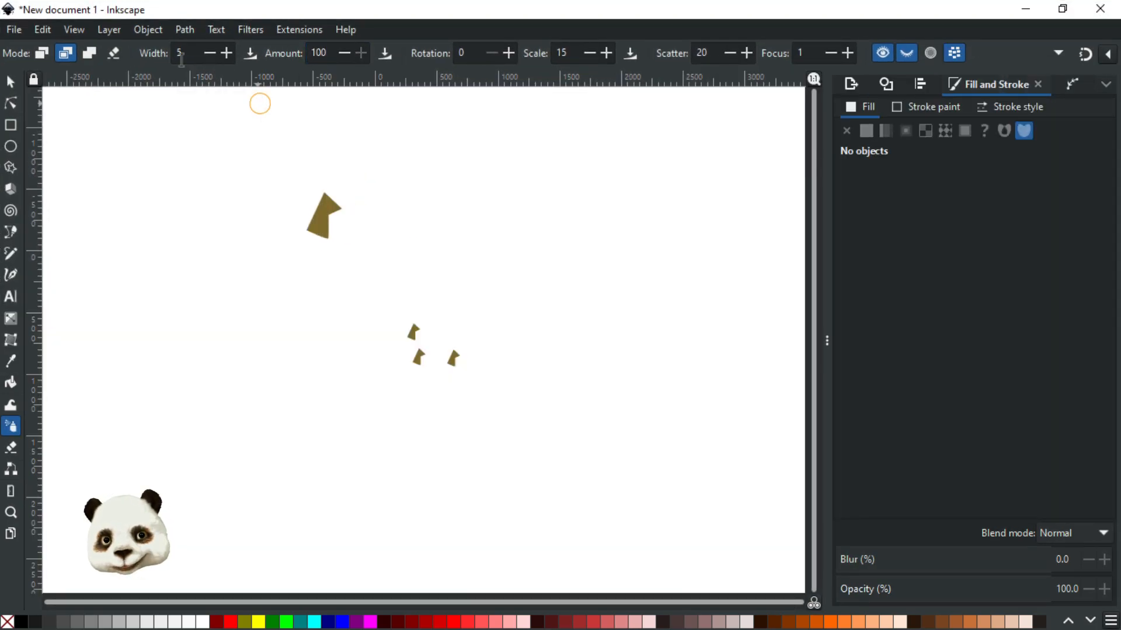
pyautogui.doubleClick(180, 52)
pyautogui.write('1')
pyautogui.press('Return')
# Step: Spray a loose, winding cluster of clones on the canvas east of the original
pyautogui.click(423, 190)
pyautogui.moveTo(493, 255)
pyautogui.mouseDown()
pyautogui.moveTo(552, 245)
pyautogui.moveTo(569, 296)
pyautogui.moveTo(567, 351)
pyautogui.moveTo(610, 363)
pyautogui.moveTo(637, 344)
pyautogui.moveTo(627, 278)
pyautogui.moveTo(656, 269)
pyautogui.moveTo(666, 248)
pyautogui.moveTo(659, 221)
pyautogui.moveTo(570, 170)
pyautogui.mouseUp()
pyautogui.press('Escape')
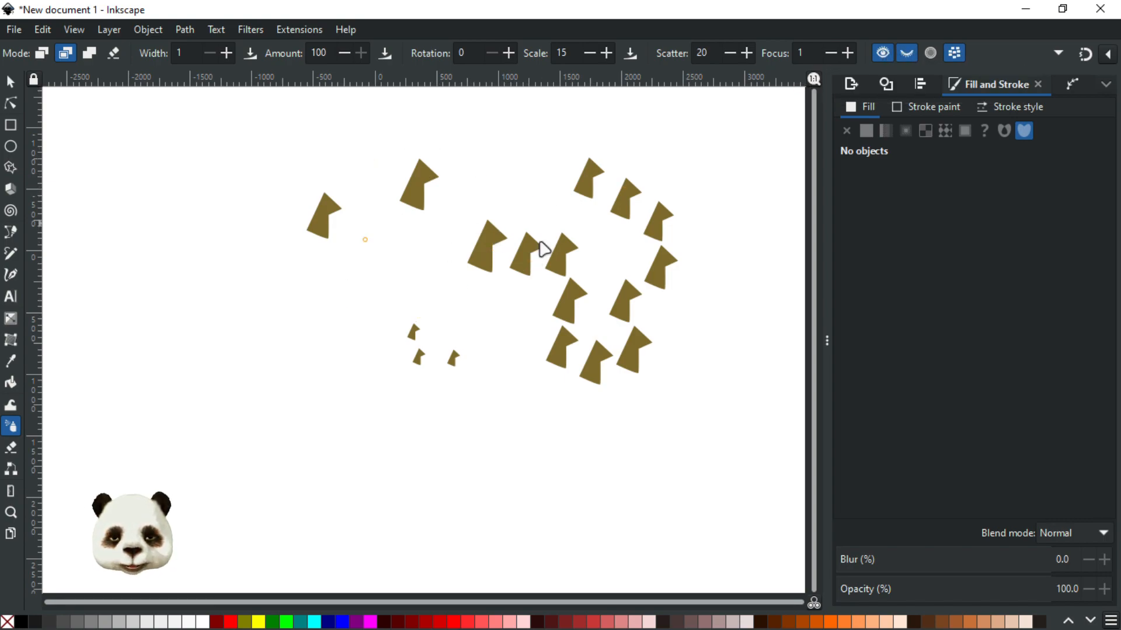
# Step: Spray long trails of clones around the original and the cluster, extending far across the canvas
pyautogui.moveTo(344, 373); pyautogui.dragTo(290, 483)
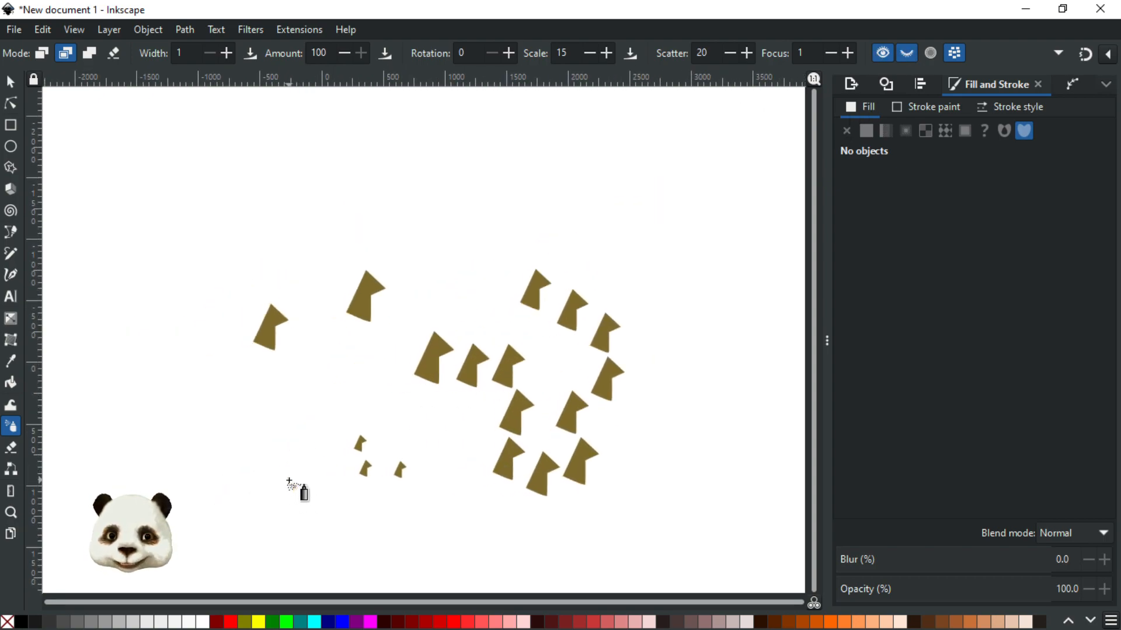
pyautogui.moveTo(492, 190)
pyautogui.mouseDown()
pyautogui.moveTo(574, 227)
pyautogui.moveTo(571, 210)
pyautogui.moveTo(514, 211)
pyautogui.moveTo(561, 174)
pyautogui.moveTo(692, 349)
pyautogui.moveTo(711, 429)
pyautogui.moveTo(696, 559)
pyautogui.moveTo(419, 548)
pyautogui.moveTo(112, 421)
pyautogui.moveTo(143, 248)
pyautogui.moveTo(374, 133)
pyautogui.moveTo(548, 191)
pyautogui.moveTo(297, 318)
pyautogui.moveTo(425, 412)
pyautogui.mouseUp()
pyautogui.press('Escape')
pyautogui.moveTo(661, 257)
pyautogui.mouseDown()
pyautogui.moveTo(309, 235)
pyautogui.moveTo(420, 467)
pyautogui.moveTo(583, 444)
pyautogui.moveTo(680, 290)
pyautogui.moveTo(551, 482)
pyautogui.mouseUp()
pyautogui.moveTo(579, 402); pyautogui.dragTo(56, 227)
# Step: Spray a near-vertical column of clones at the far east end, undo the stray ones, and fill its gaps
pyautogui.moveTo(573, 145)
pyautogui.mouseDown()
pyautogui.moveTo(520, 376)
pyautogui.moveTo(551, 510)
pyautogui.mouseUp()
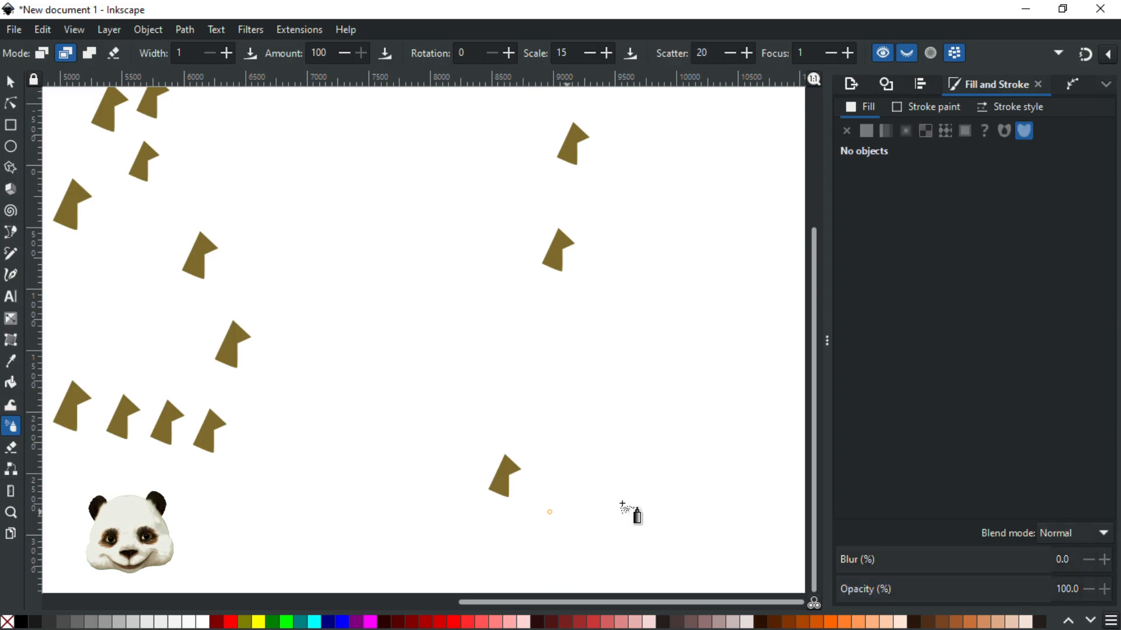
pyautogui.moveTo(563, 312); pyautogui.dragTo(531, 520)
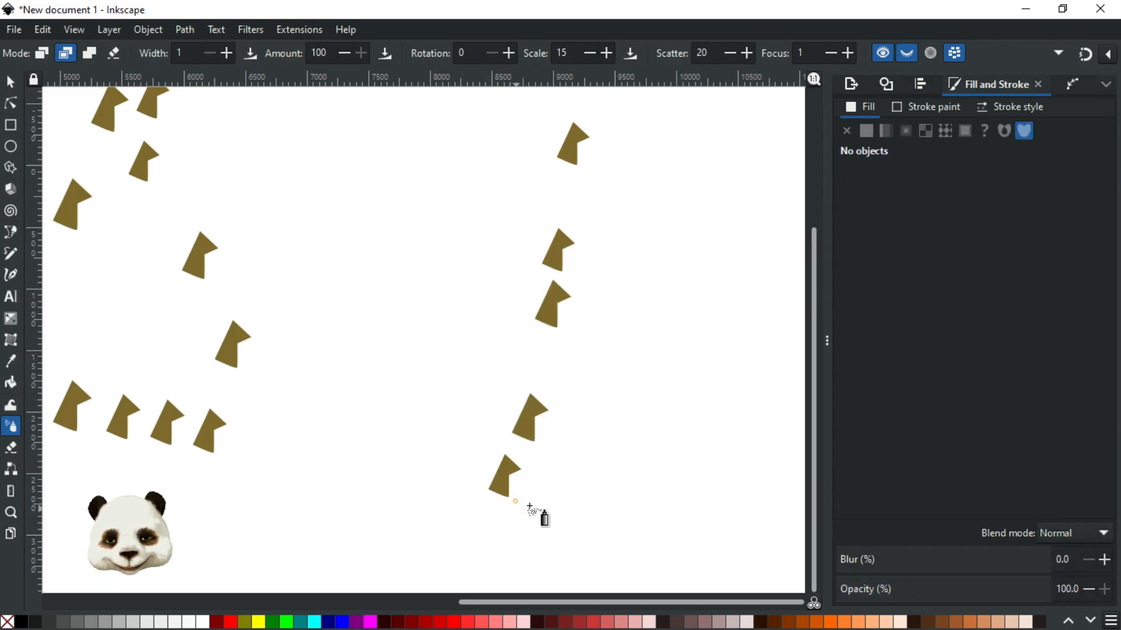
pyautogui.moveTo(565, 407)
pyautogui.mouseDown()
pyautogui.moveTo(595, 446)
pyautogui.moveTo(541, 365)
pyautogui.mouseUp()
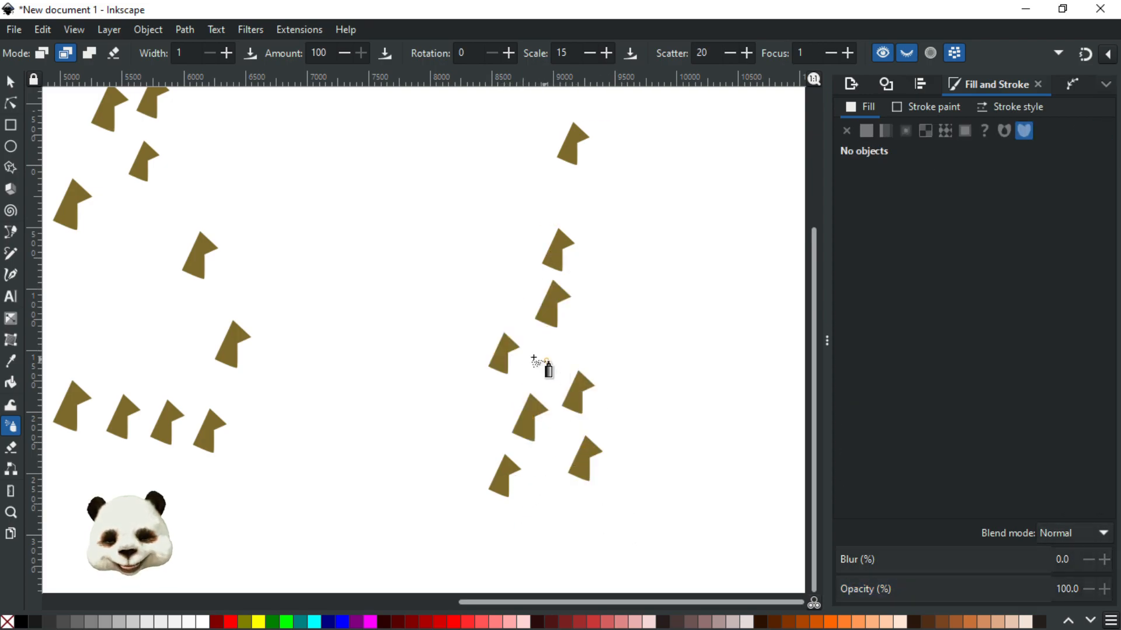
pyautogui.hotkey('ctrl', 'z')
pyautogui.click(543, 370)
pyautogui.click(564, 211)
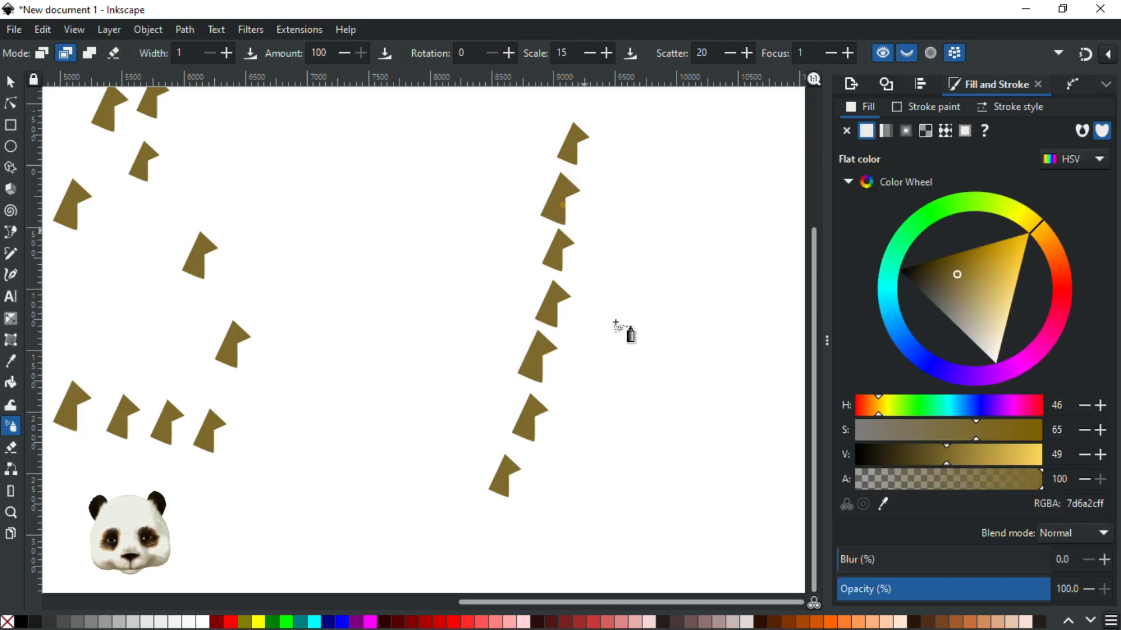
# Step: Close the clone test document without saving its changes
pyautogui.moveTo(145, 372); pyautogui.dragTo(529, 430)
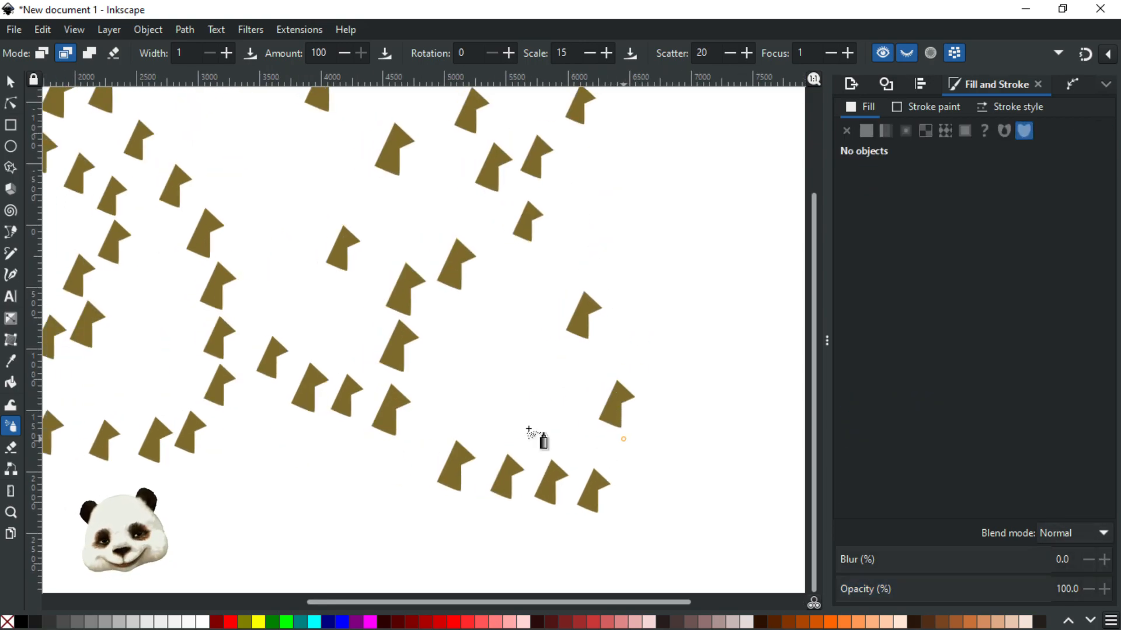
pyautogui.moveTo(347, 393); pyautogui.dragTo(626, 458)
pyautogui.moveTo(320, 318); pyautogui.dragTo(596, 382)
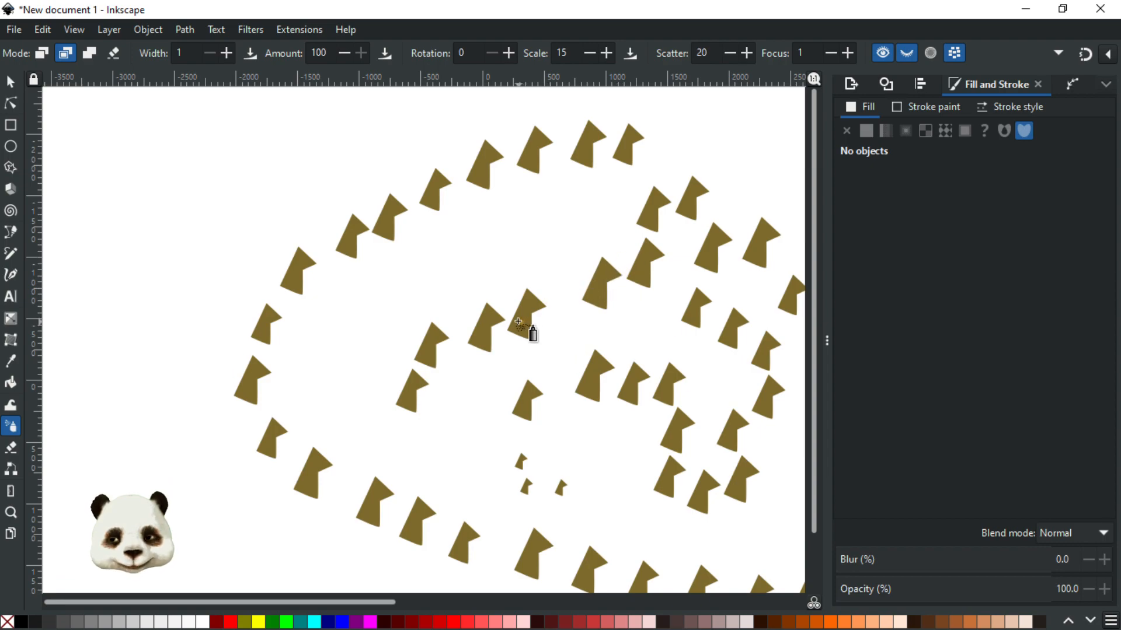
pyautogui.click(1101, 9)
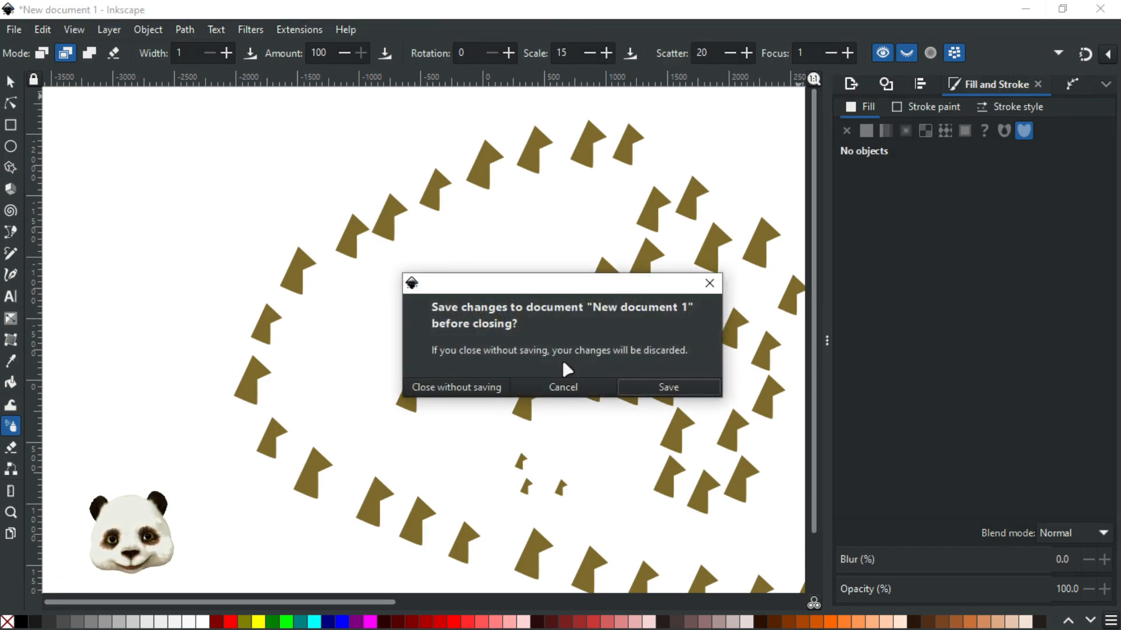
pyautogui.click(458, 388)
# Step: Select the fantasy map's rectangular border and show the export settings for the selection
pyautogui.moveTo(454, 390); pyautogui.dragTo(238, 281)
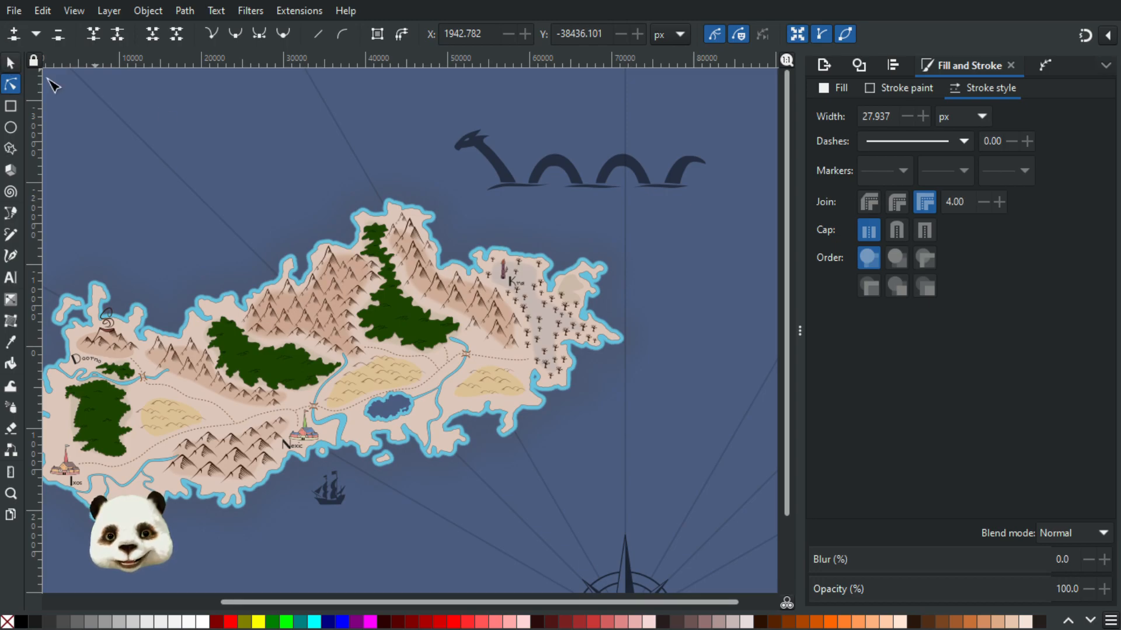
pyautogui.moveTo(565, 342); pyautogui.dragTo(754, 255)
pyautogui.moveTo(190, 188); pyautogui.dragTo(433, 417)
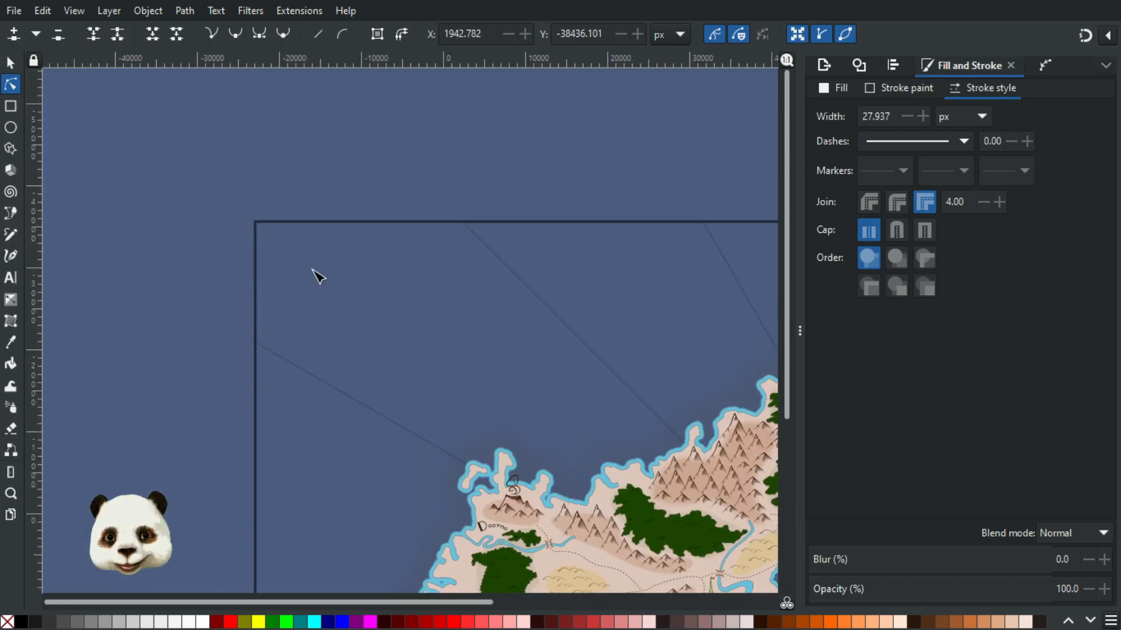
pyautogui.click(12, 63)
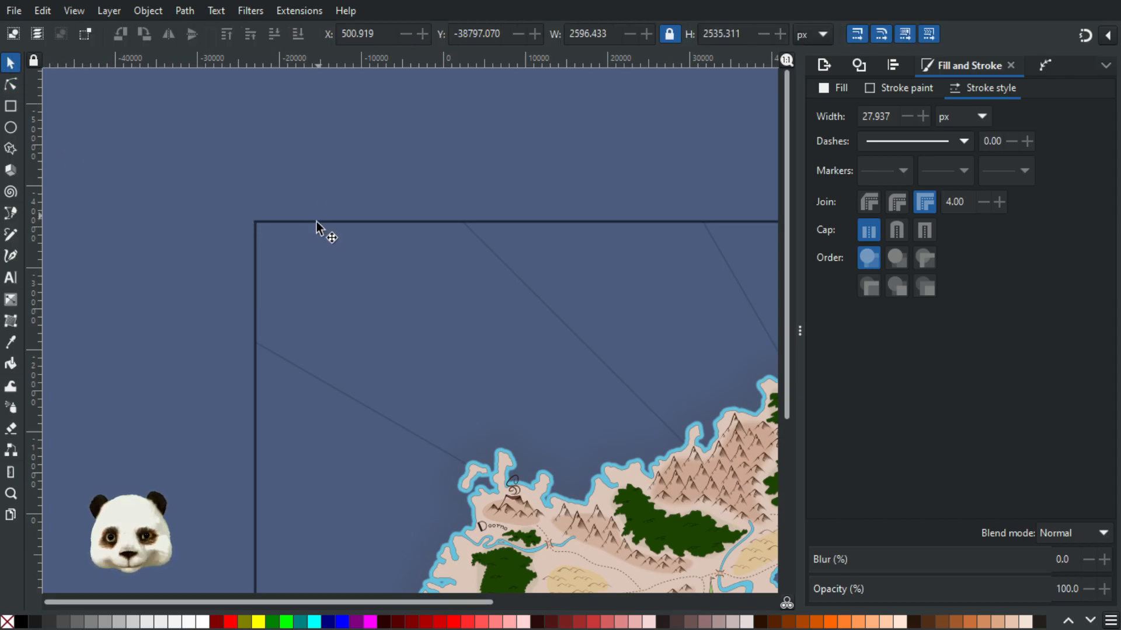
pyautogui.click(314, 223)
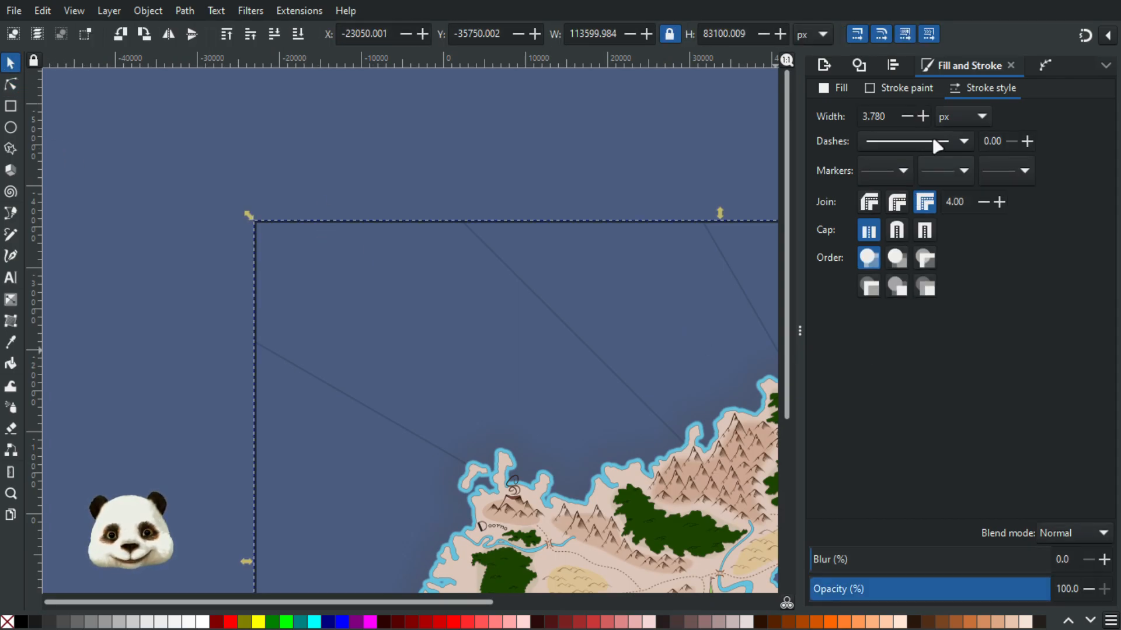
pyautogui.click(823, 66)
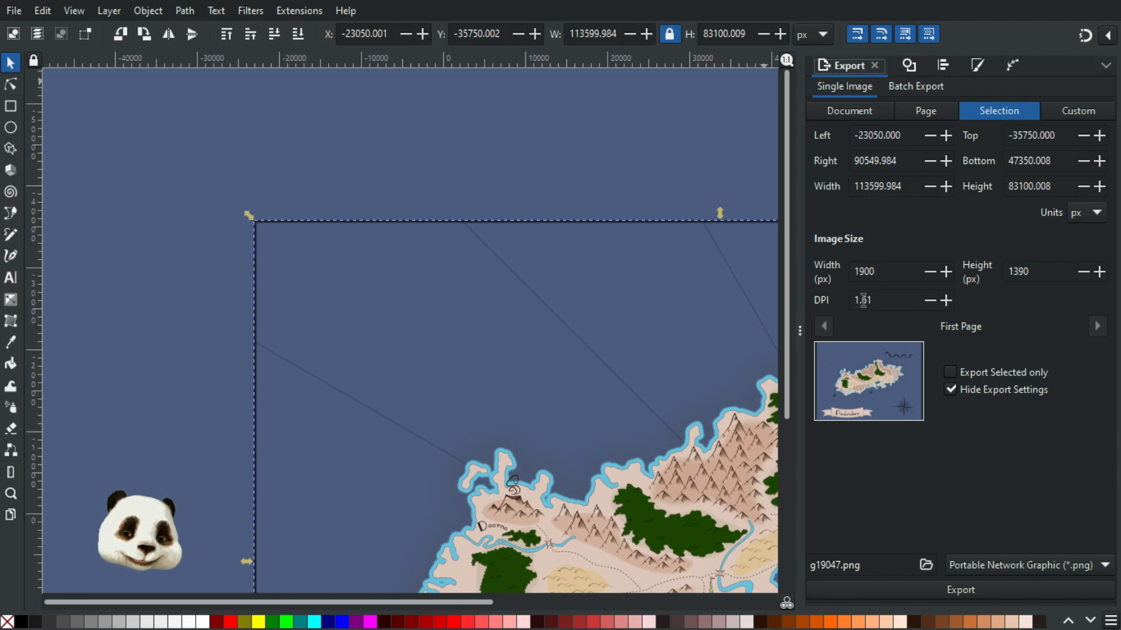
# Step: Examine the finished fantasy map's mountains, forests, dunes, trees, rivers, towns and sea decorations up close
pyautogui.moveTo(536, 419); pyautogui.dragTo(356, 321)
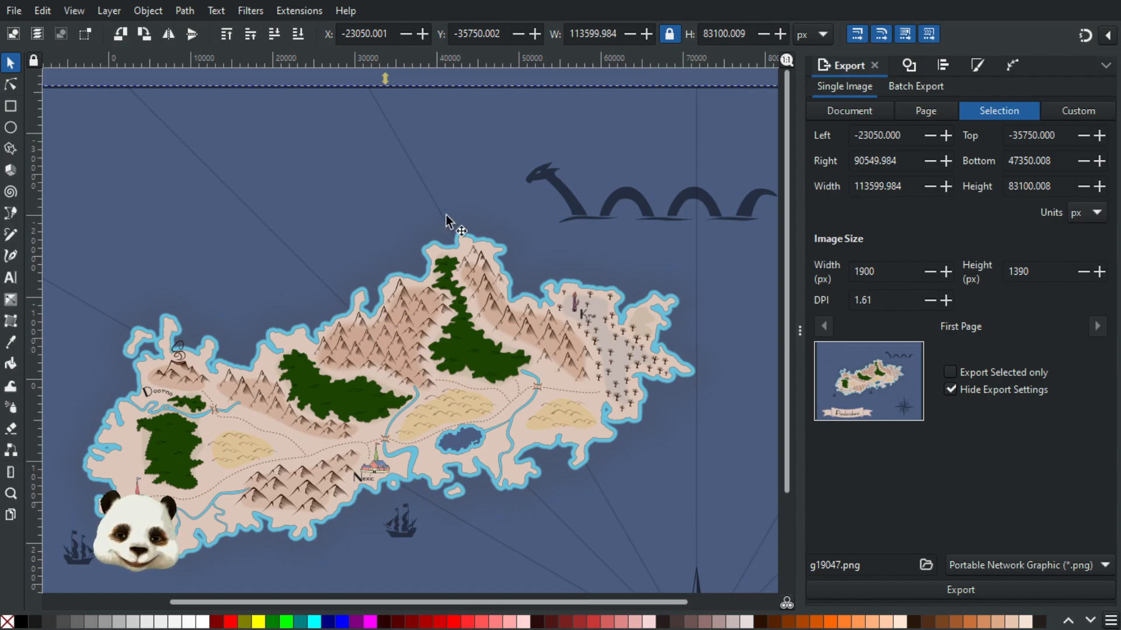
pyautogui.moveTo(627, 535); pyautogui.dragTo(459, 445)
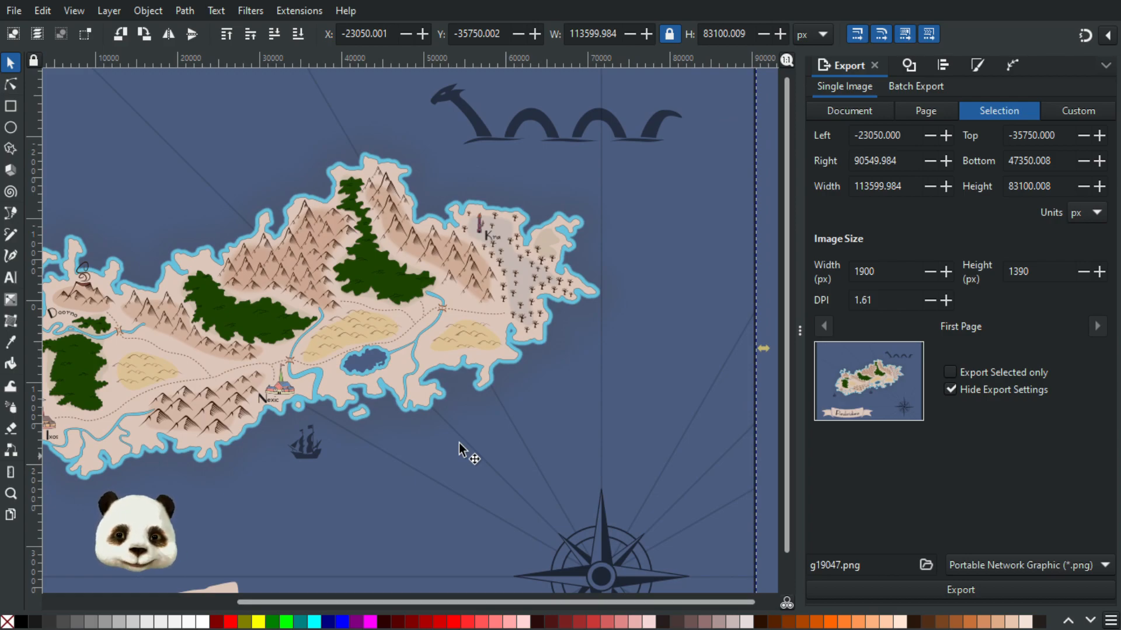
pyautogui.moveTo(219, 479); pyautogui.dragTo(340, 523)
pyautogui.scroll(4, 533, 328)
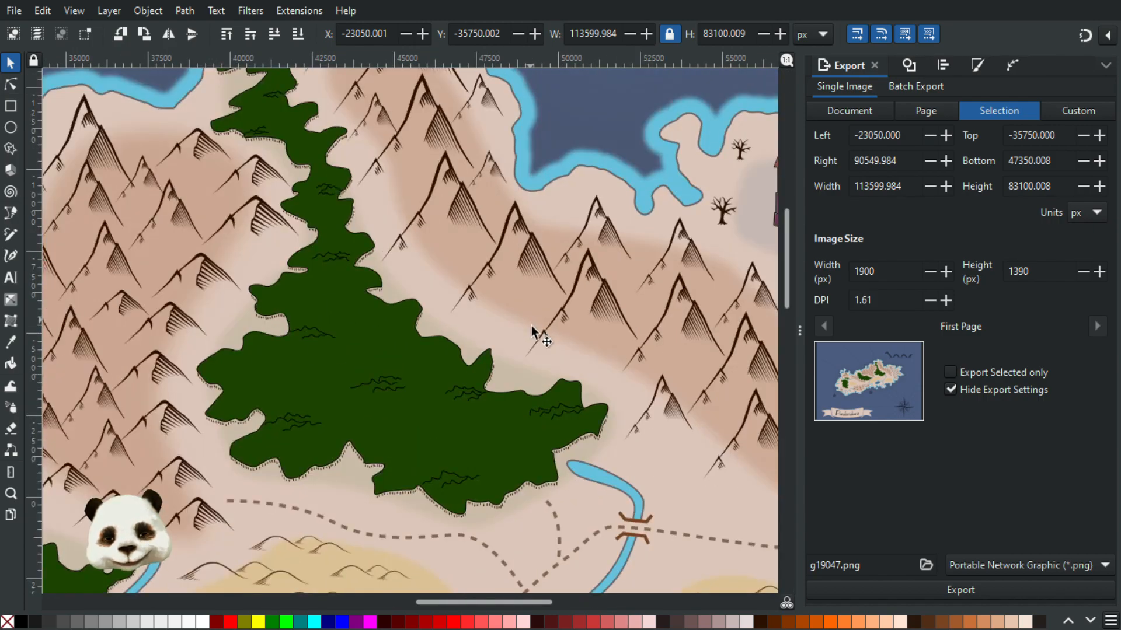
pyautogui.moveTo(582, 443); pyautogui.dragTo(403, 384)
pyautogui.scroll(3, 578, 429)
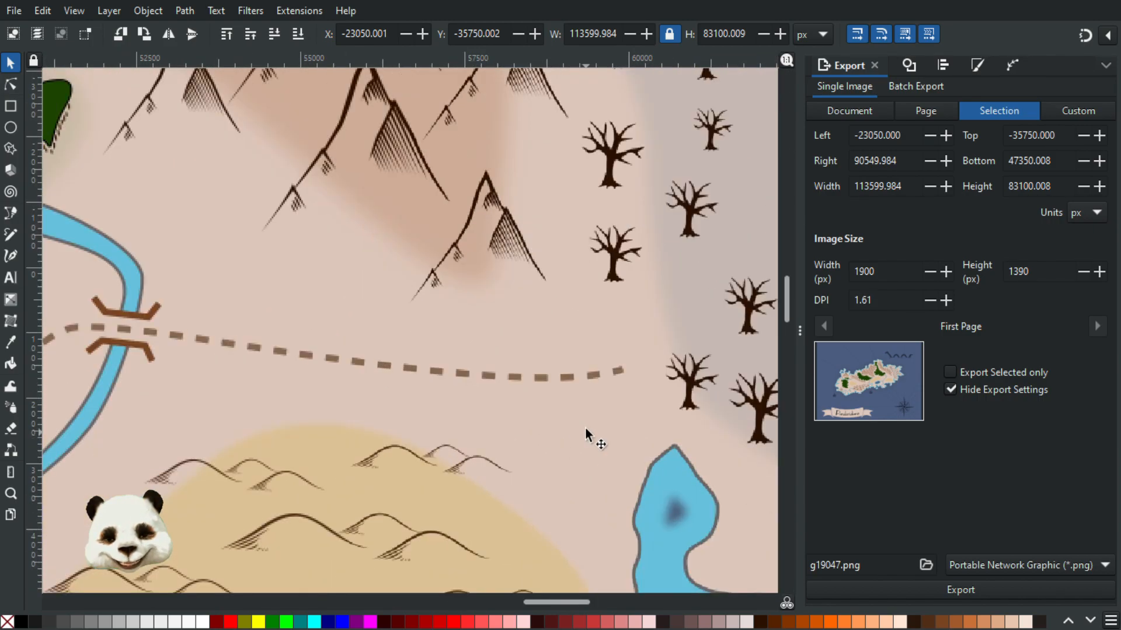
pyautogui.scroll(-5, 553, 419)
pyautogui.moveTo(744, 174)
pyautogui.mouseDown()
pyautogui.moveTo(345, 350)
pyautogui.moveTo(736, 164)
pyautogui.mouseUp()
pyautogui.moveTo(140, 481); pyautogui.dragTo(584, 196)
pyautogui.moveTo(388, 442); pyautogui.dragTo(600, 403)
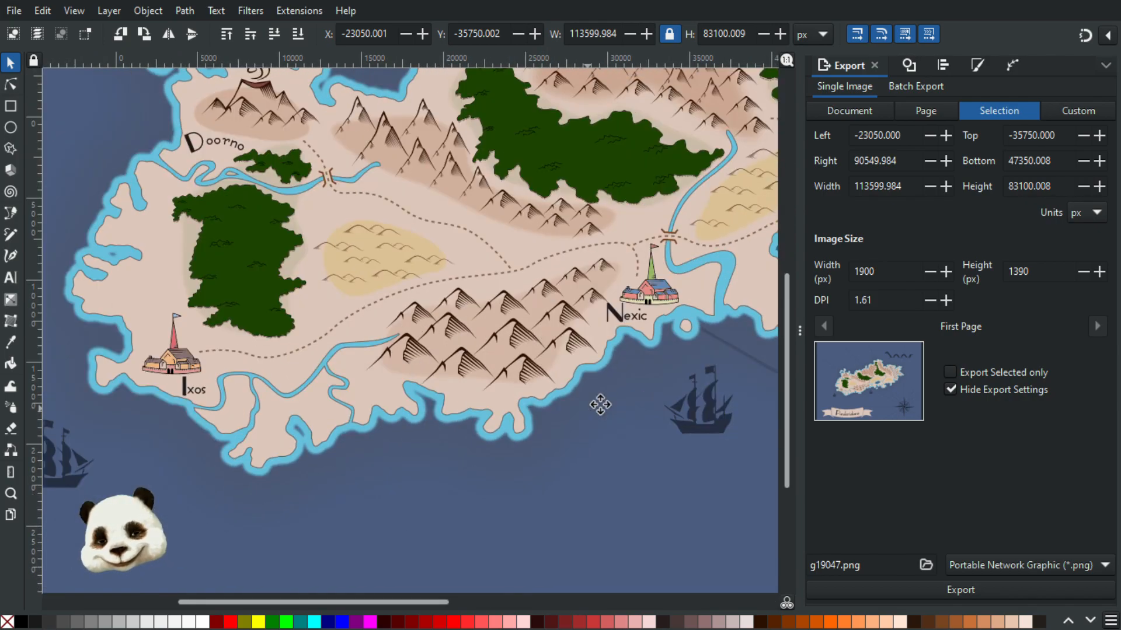
# Step: Examine the map's title banner, ships, compass rose and sea serpent around the island
pyautogui.moveTo(470, 494); pyautogui.dragTo(309, 190)
pyautogui.scroll(-2, 550, 333)
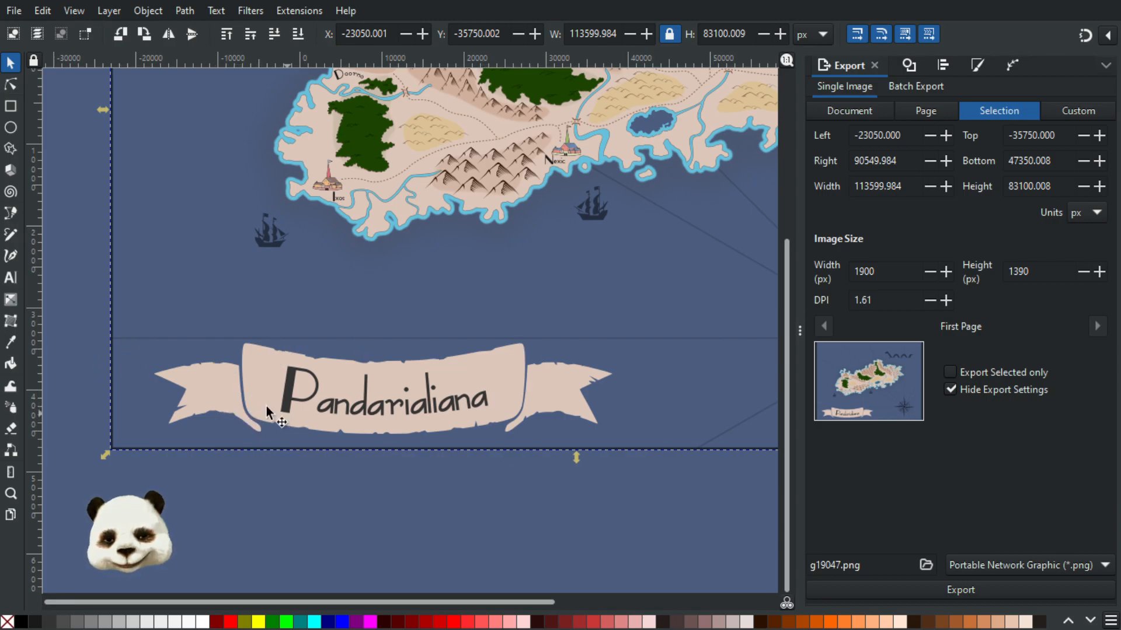
pyautogui.scroll(2, 243, 352)
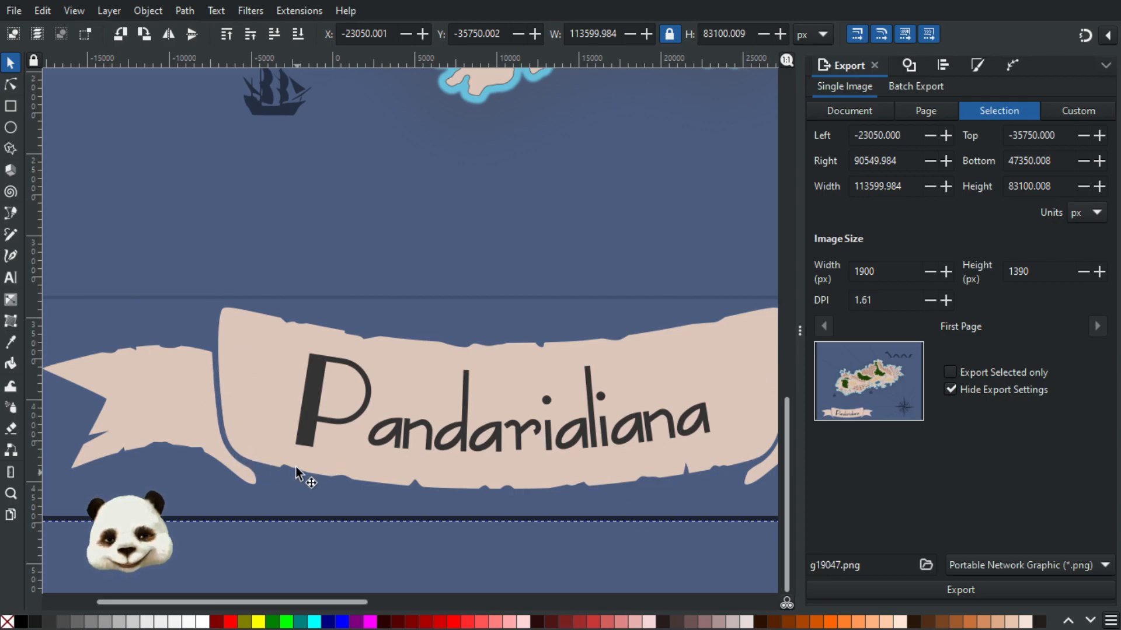
pyautogui.hscroll(5, 715, 435)
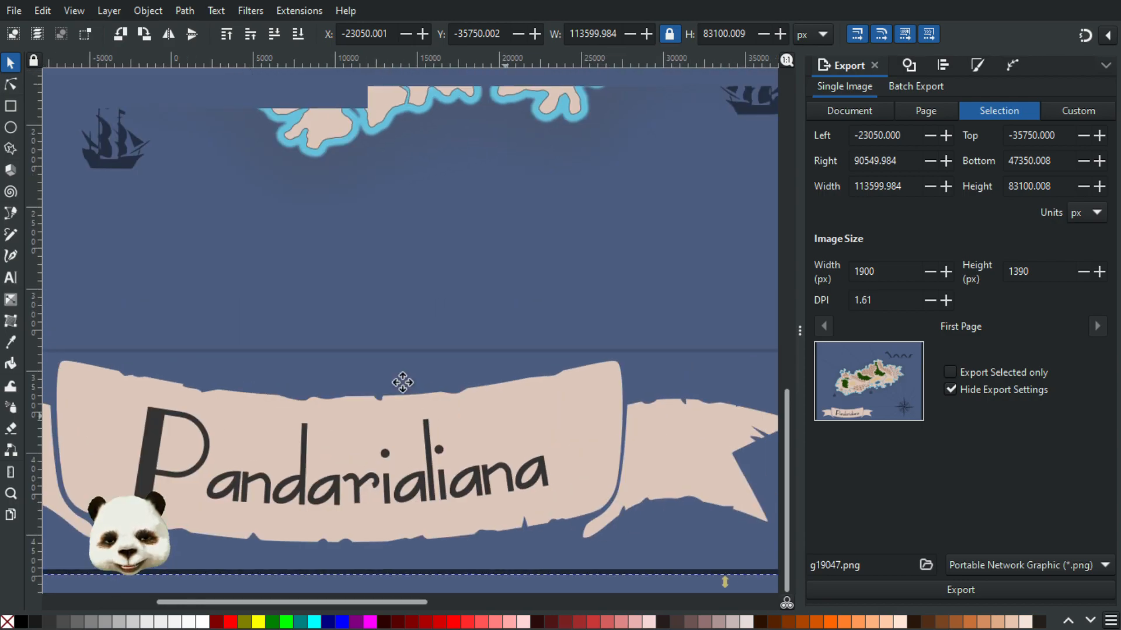
pyautogui.scroll(5, 543, 252)
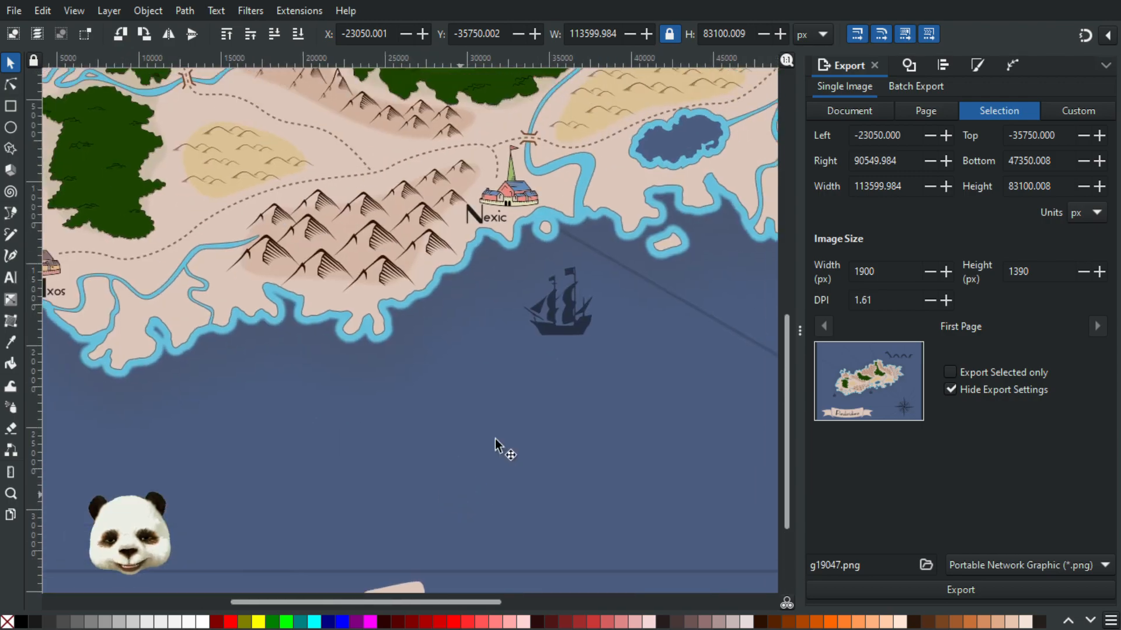
pyautogui.hscroll(5, 495, 446)
pyautogui.scroll(-2, 268, 374)
pyautogui.moveTo(335, 401)
pyautogui.mouseDown()
pyautogui.moveTo(605, 328)
pyautogui.moveTo(700, 264)
pyautogui.moveTo(324, 411)
pyautogui.mouseUp()
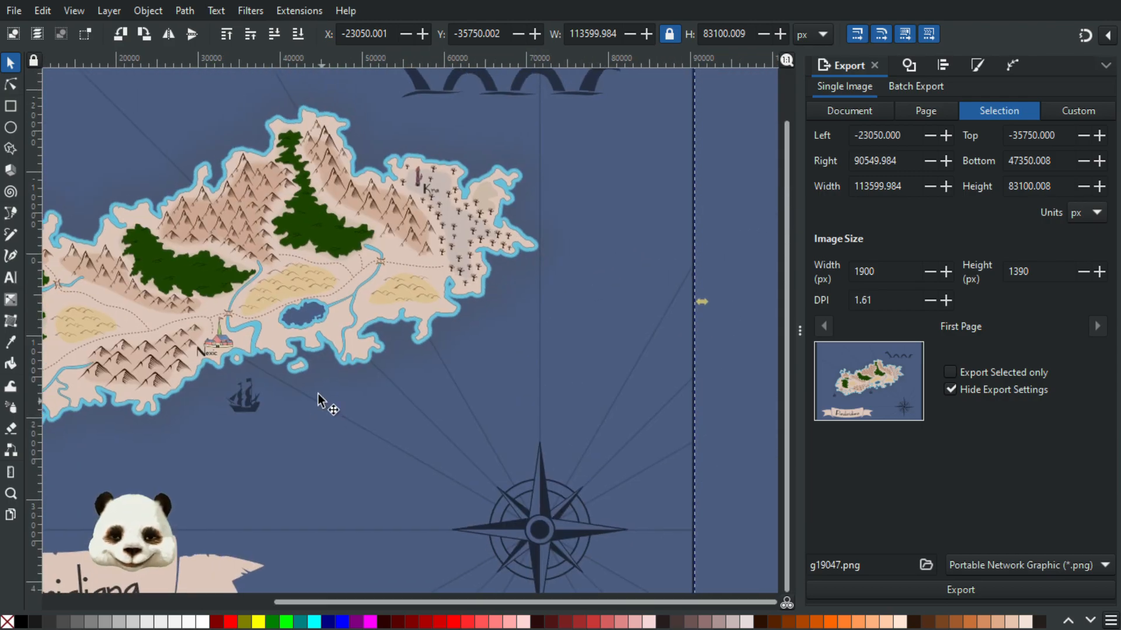
pyautogui.moveTo(158, 475); pyautogui.dragTo(303, 499)
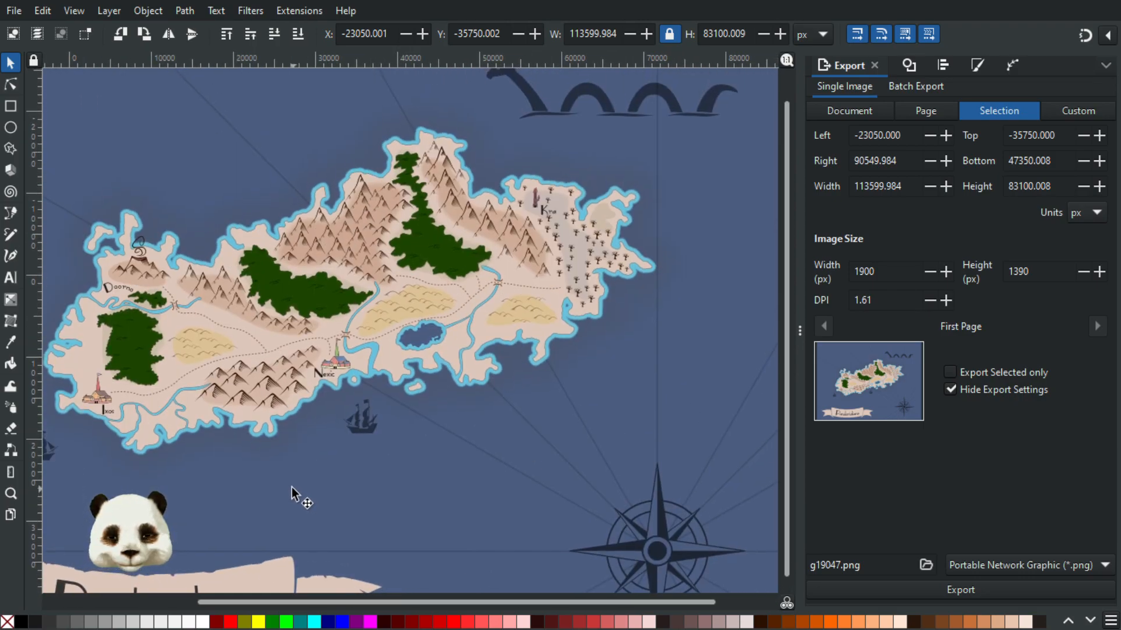
pyautogui.moveTo(186, 420); pyautogui.dragTo(467, 408)
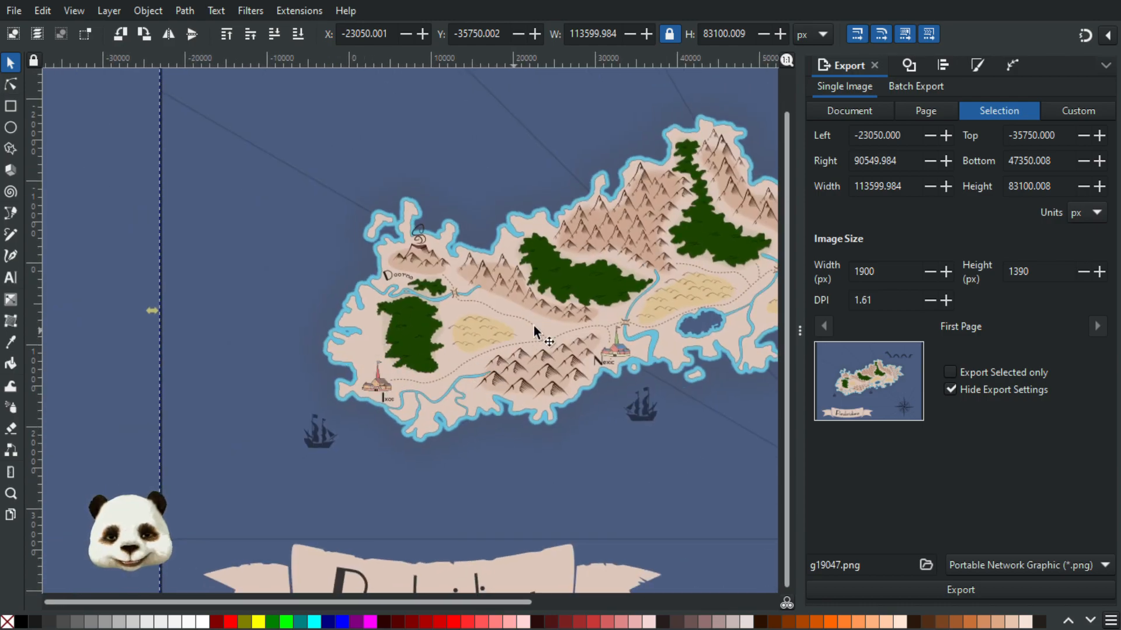
pyautogui.moveTo(607, 323); pyautogui.dragTo(268, 413)
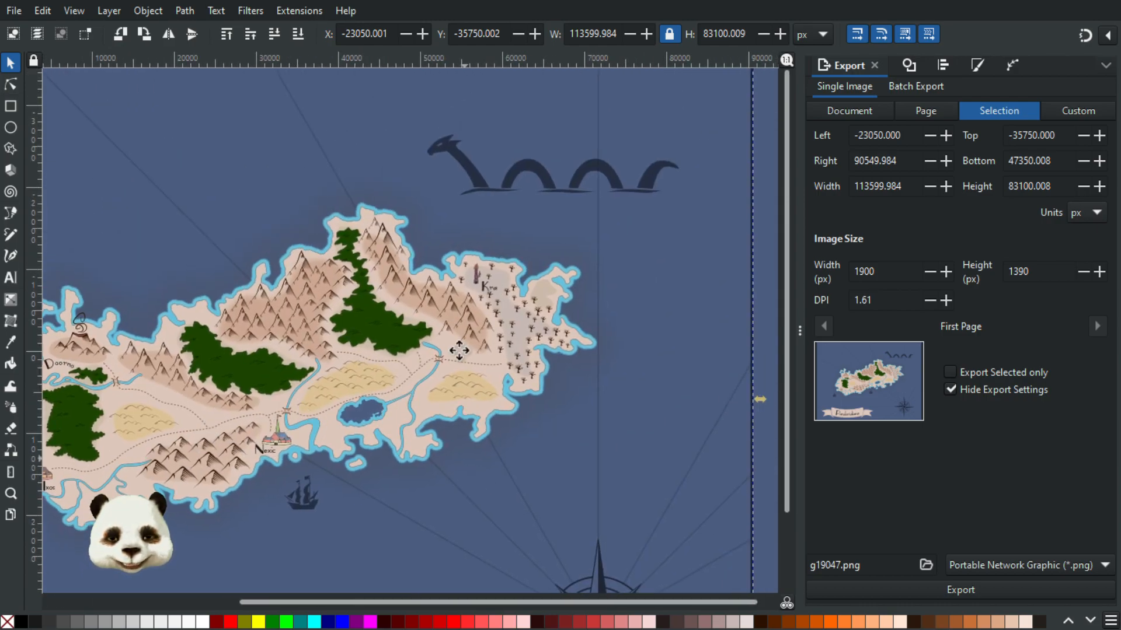
pyautogui.scroll(-8, 466, 415)
pyautogui.hscroll(-2, 531, 268)
pyautogui.hscroll(3, 520, 270)
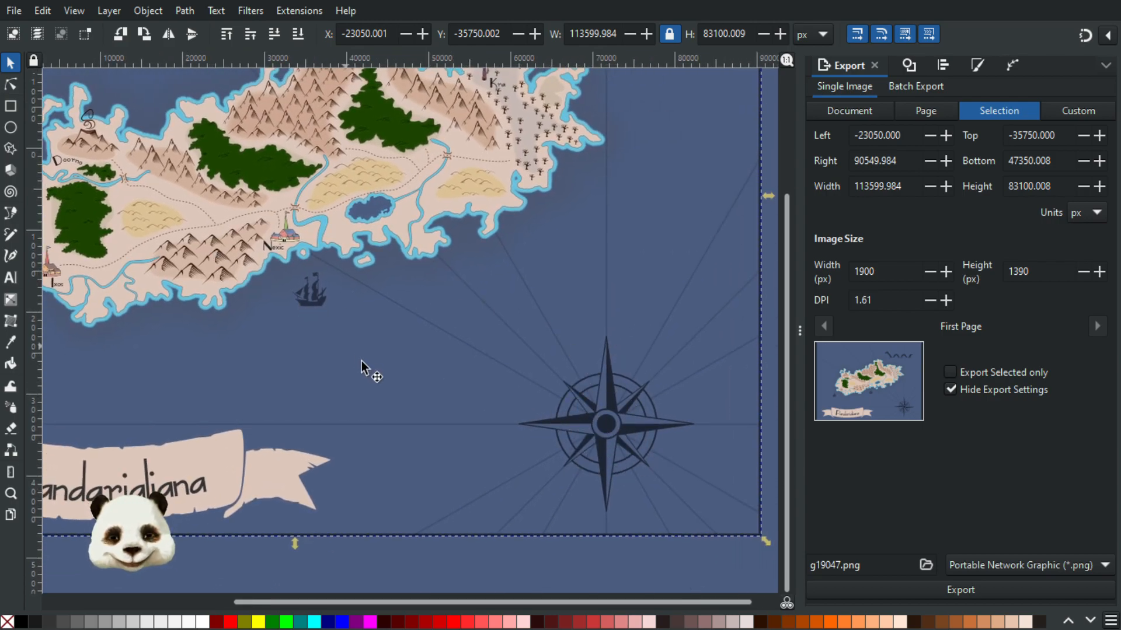
pyautogui.hscroll(-4, 357, 360)
pyautogui.scroll(1, 408, 376)
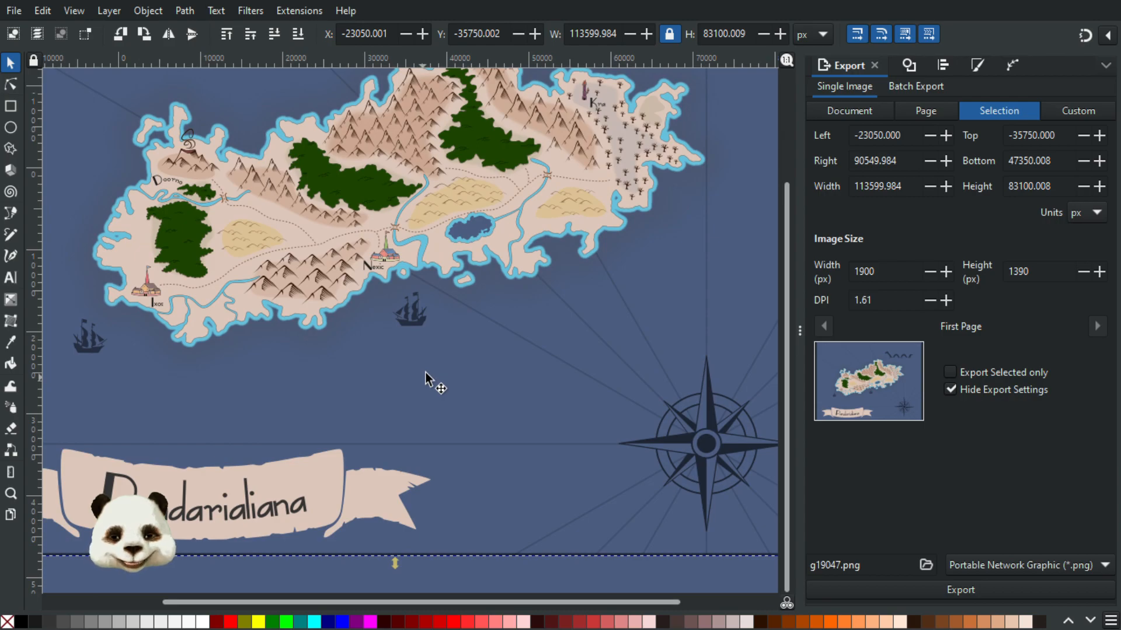
# Step: Examine the town of Nexic and the western forest between Doorno and Ixos up close
pyautogui.scroll(4, 389, 211)
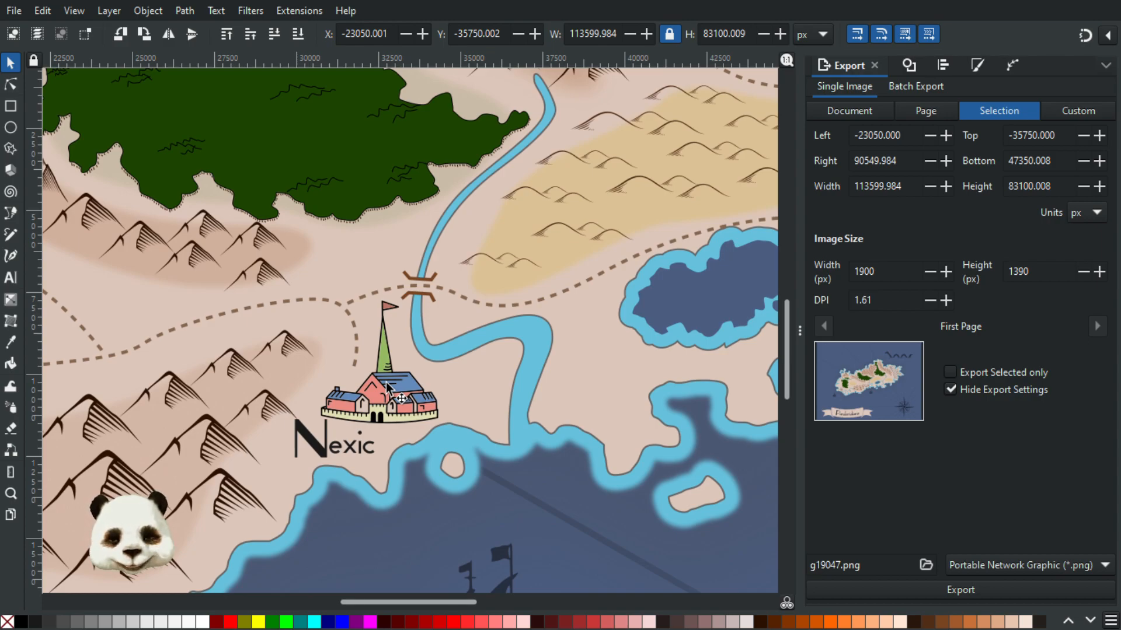
pyautogui.scroll(-3, 388, 386)
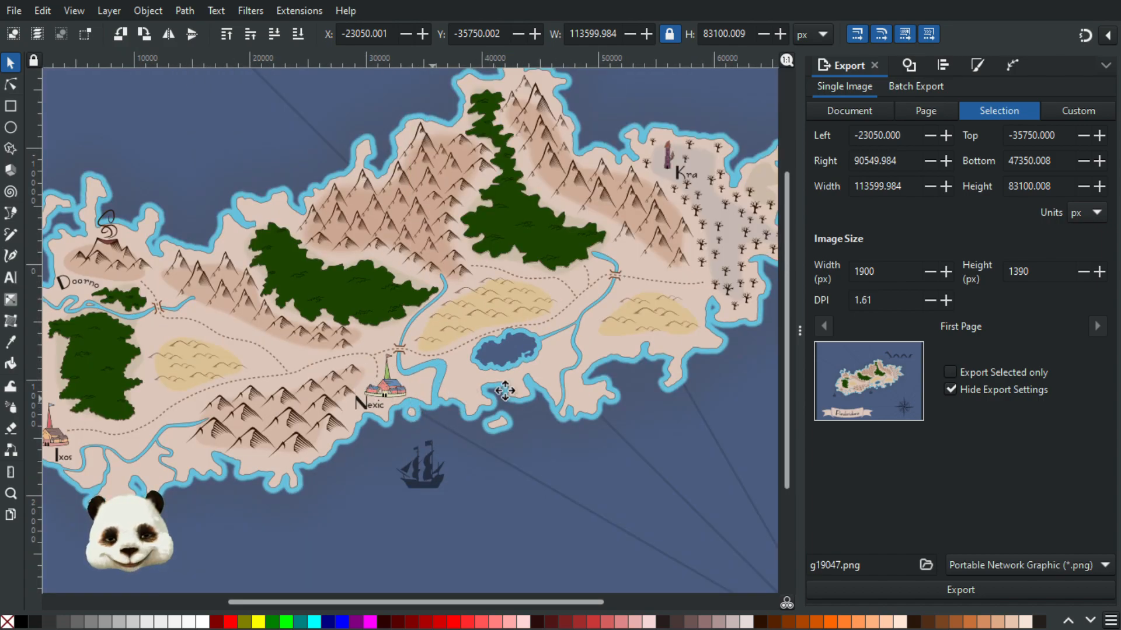
pyautogui.hscroll(-4, 466, 393)
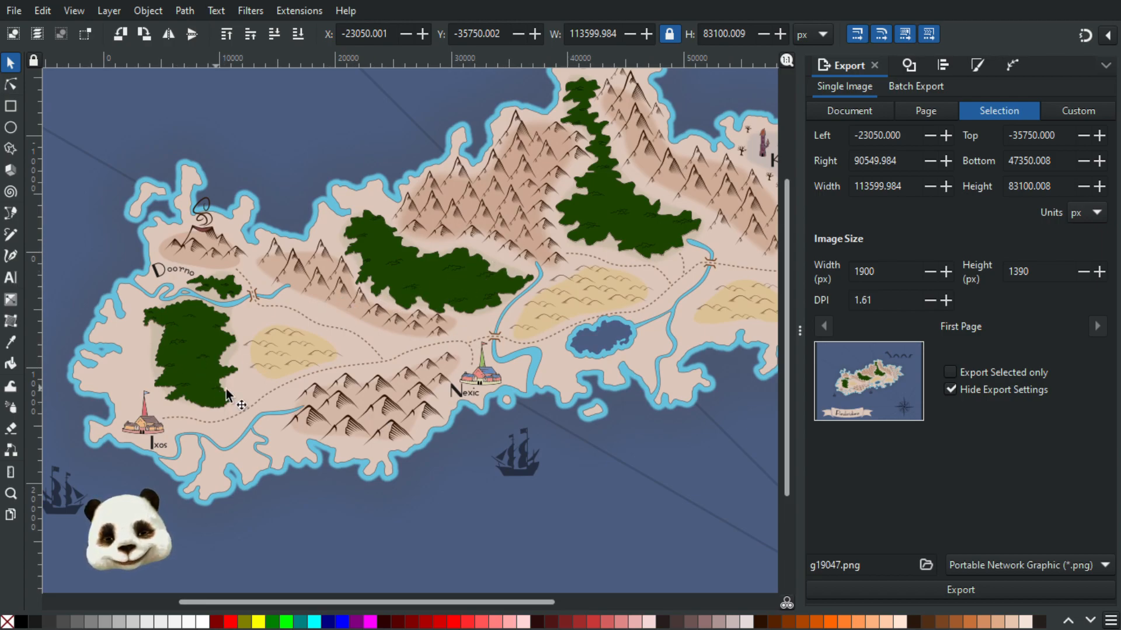
pyautogui.hscroll(-6, 364, 367)
pyautogui.scroll(1, 345, 342)
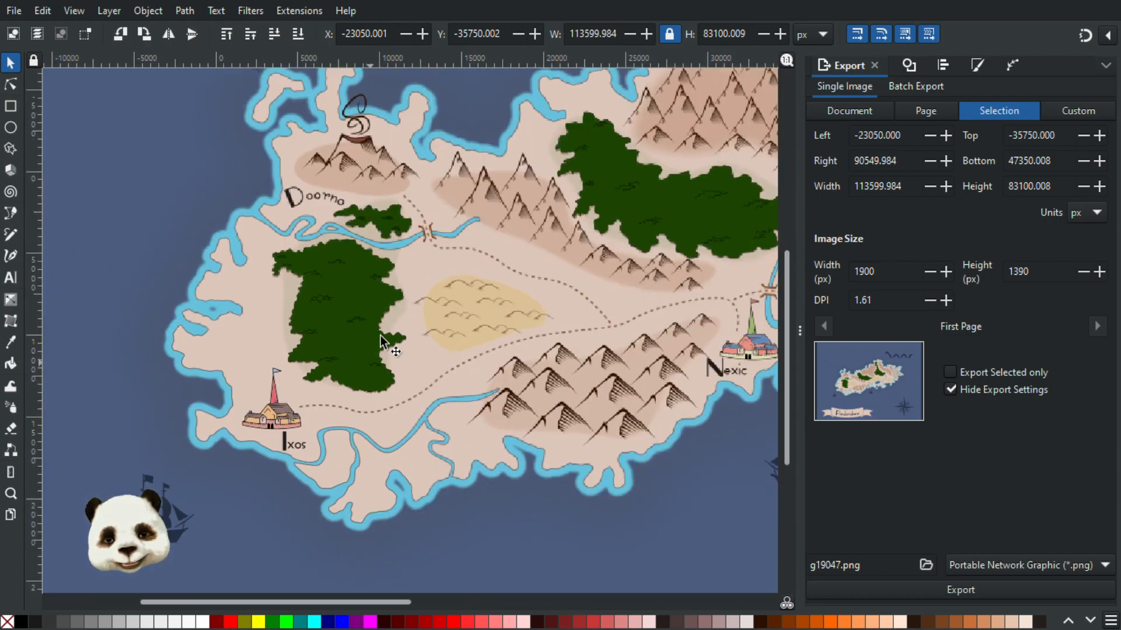
pyautogui.scroll(2, 323, 299)
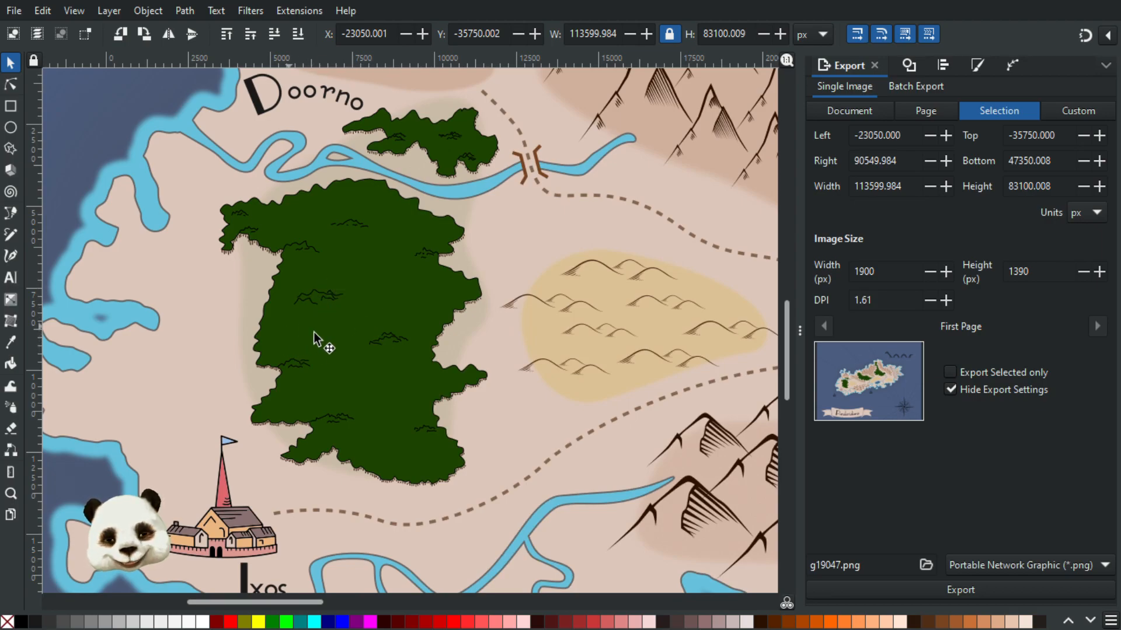
pyautogui.scroll(-1, 332, 342)
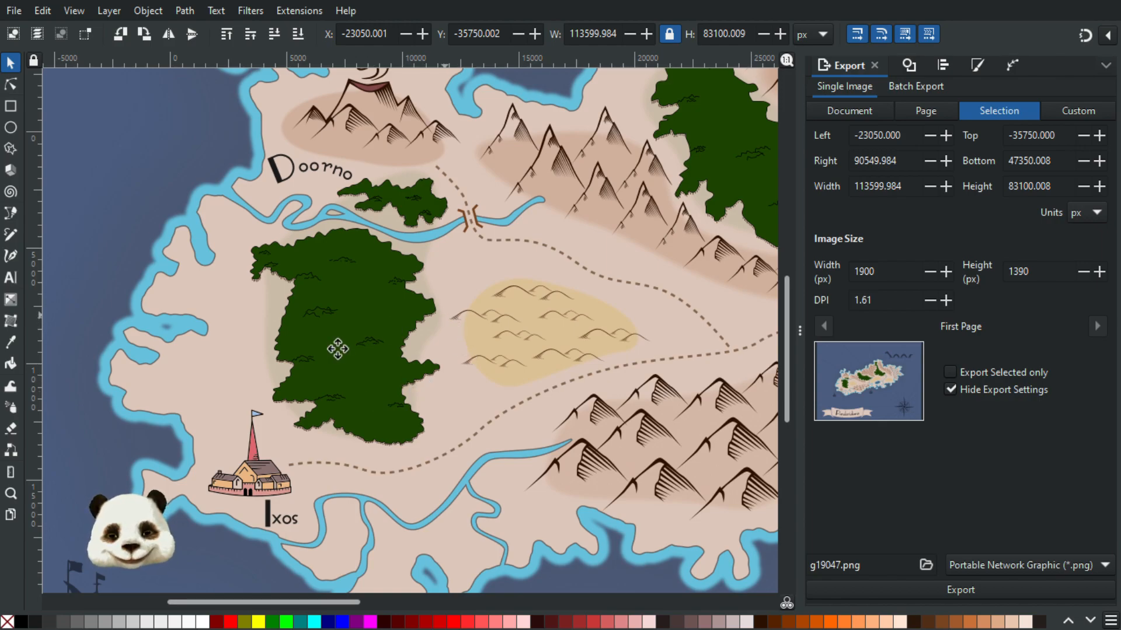
# Step: Examine the northern mountain ranges and the forests between them, as far east as Kra
pyautogui.hscroll(10, 338, 349)
pyautogui.scroll(3, 338, 349)
pyautogui.hscroll(4, 370, 428)
pyautogui.scroll(3, 559, 295)
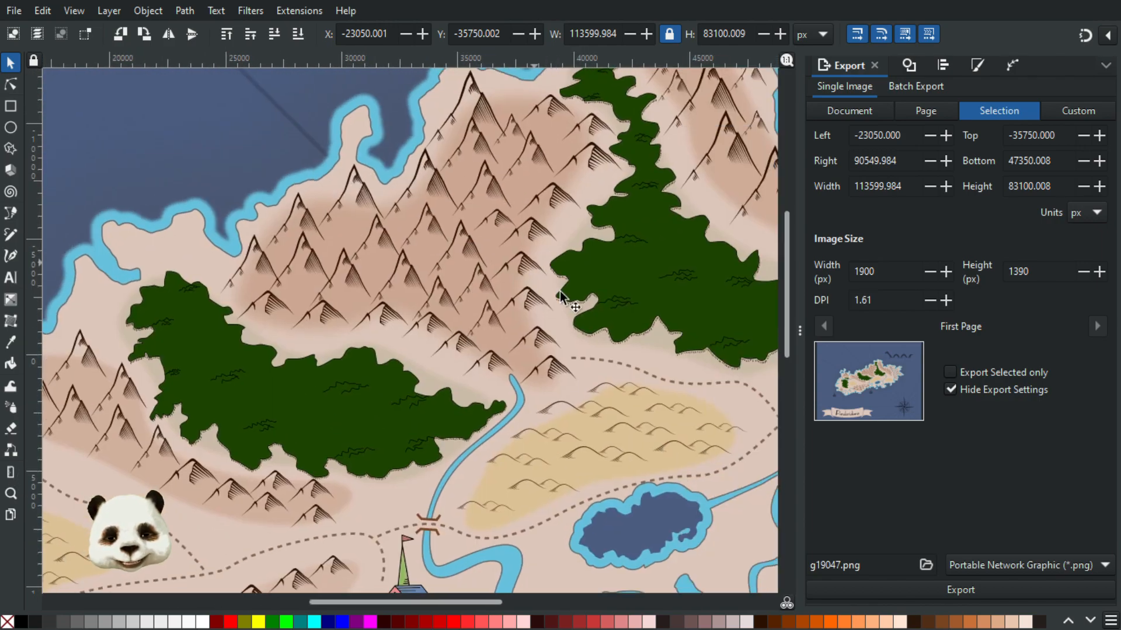
pyautogui.hscroll(6, 667, 252)
pyautogui.scroll(5, 513, 333)
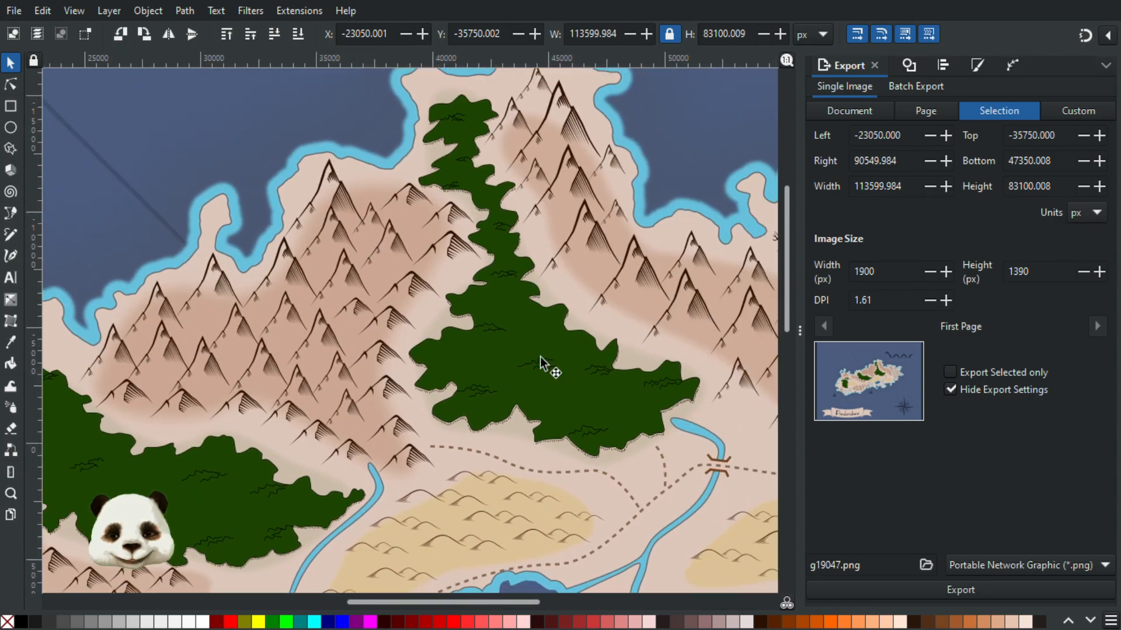
pyautogui.hscroll(5, 537, 363)
pyautogui.moveTo(414, 389); pyautogui.dragTo(411, 486)
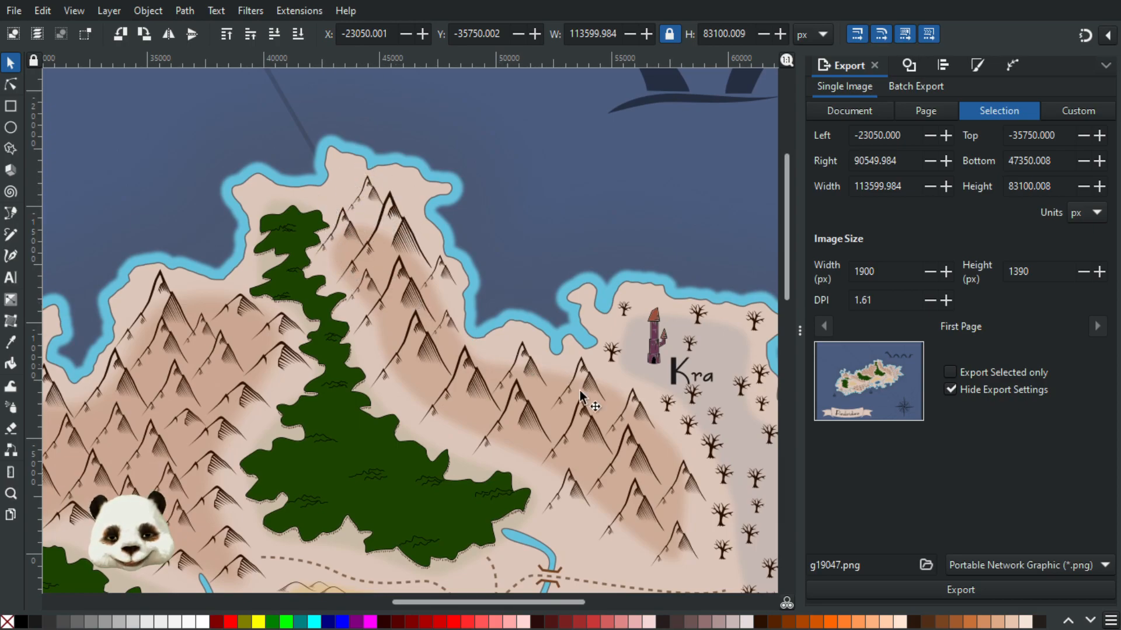
pyautogui.moveTo(266, 401); pyautogui.dragTo(534, 248)
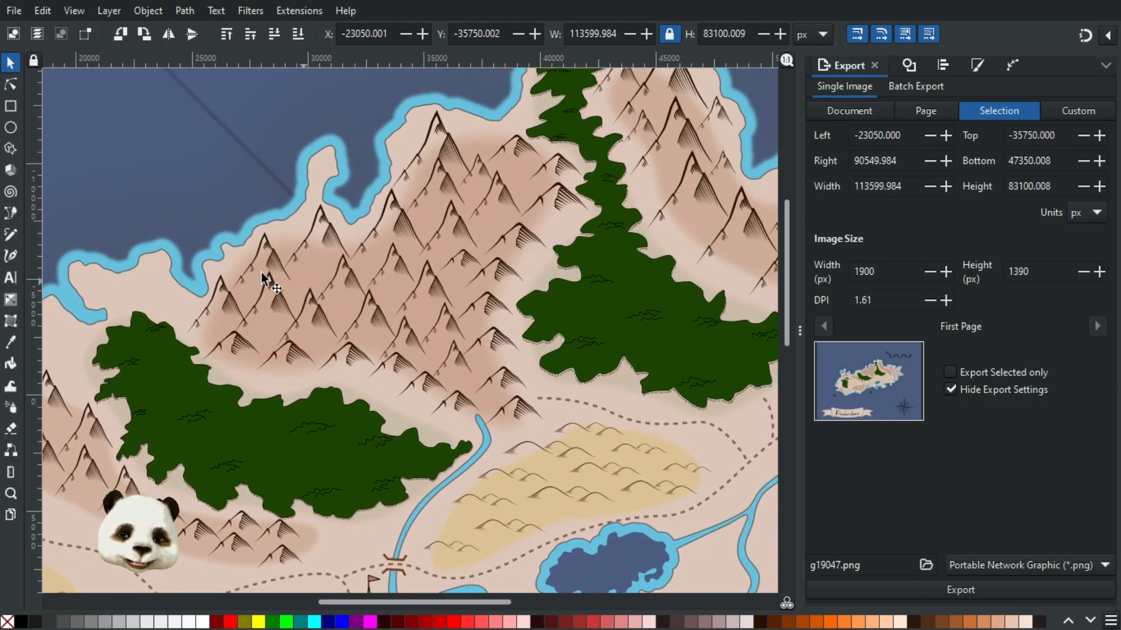
pyautogui.moveTo(312, 192); pyautogui.dragTo(416, 294)
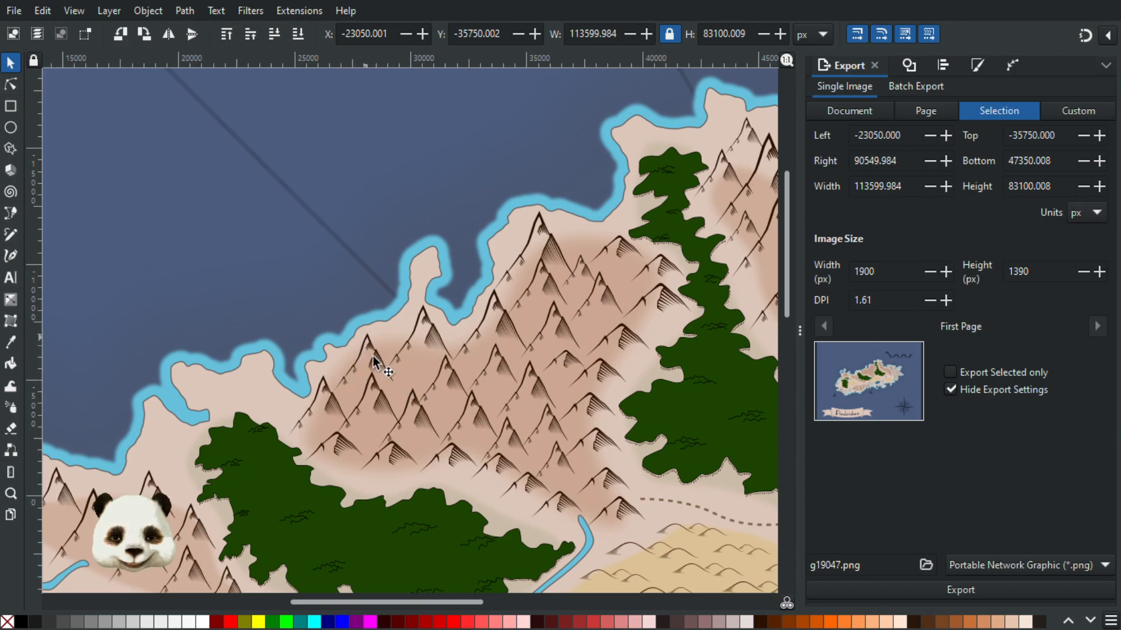
pyautogui.hscroll(8, 409, 333)
pyautogui.scroll(-2, 408, 333)
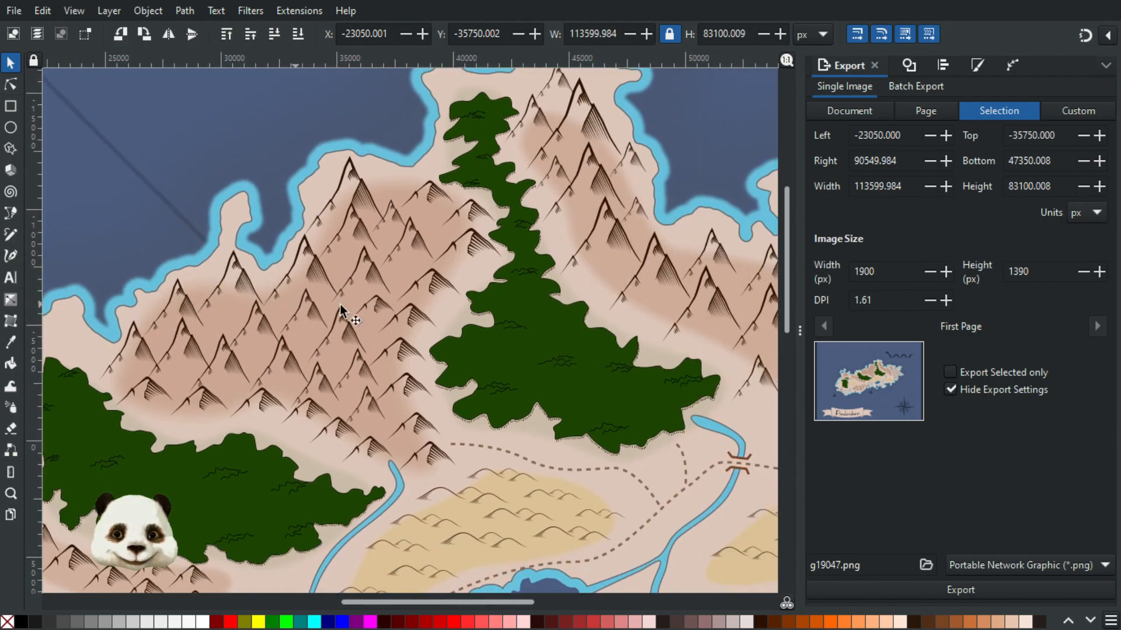
# Step: Select the original mountain symbol stored above the map's upper border
pyautogui.scroll(10, 508, 328)
pyautogui.scroll(-3, 450, 318)
pyautogui.moveTo(395, 233); pyautogui.dragTo(372, 318)
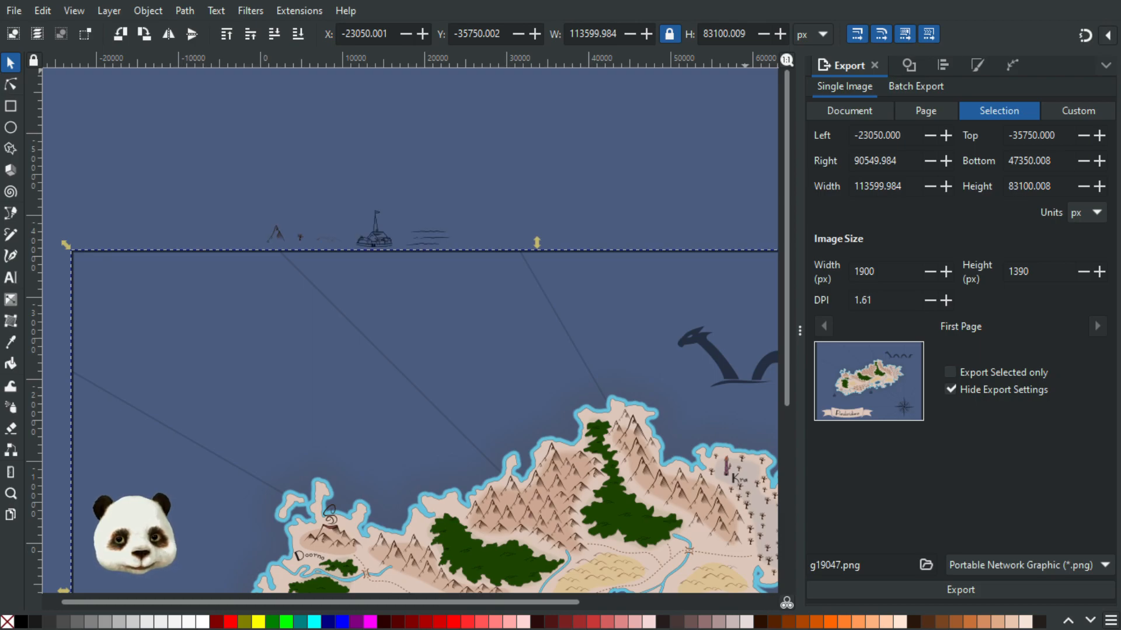
pyautogui.scroll(6, 313, 227)
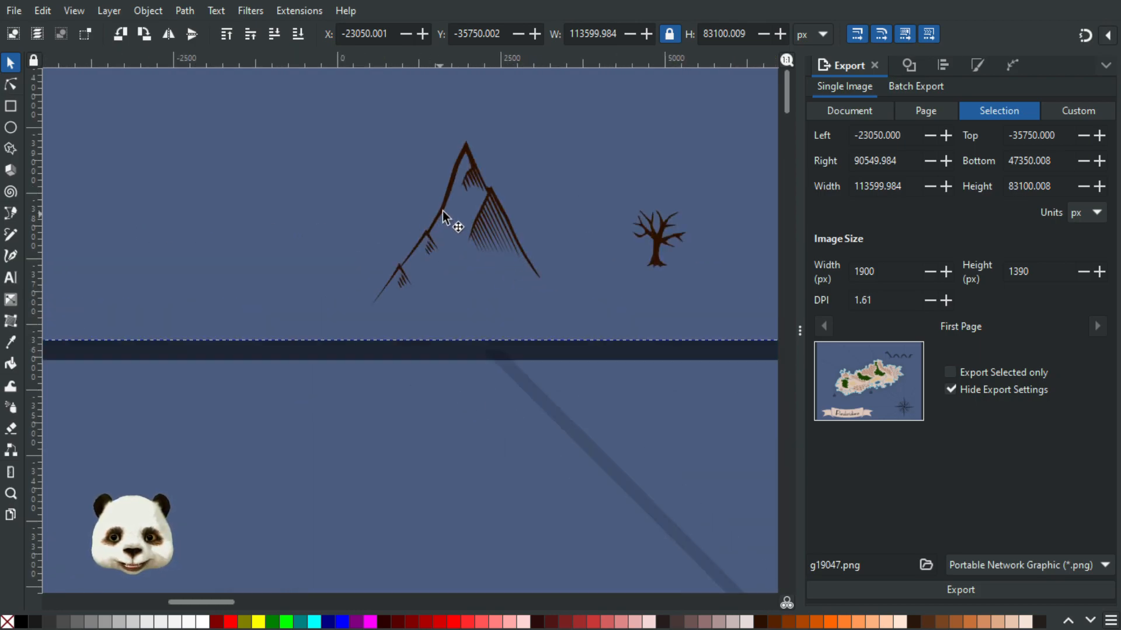
pyautogui.click(441, 212)
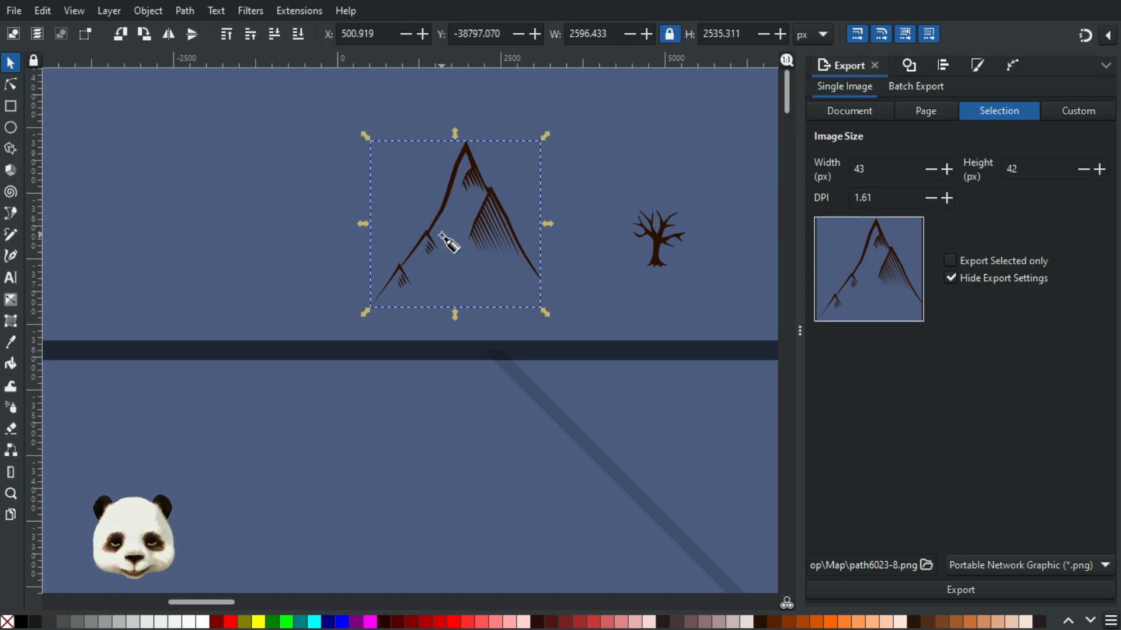
# Step: Trace the mountain symbol's western slope up to its peak with straight Pen tool segments, and discard the unfinished path
pyautogui.press('b')
pyautogui.scroll(2, 429, 286)
pyautogui.click(323, 326)
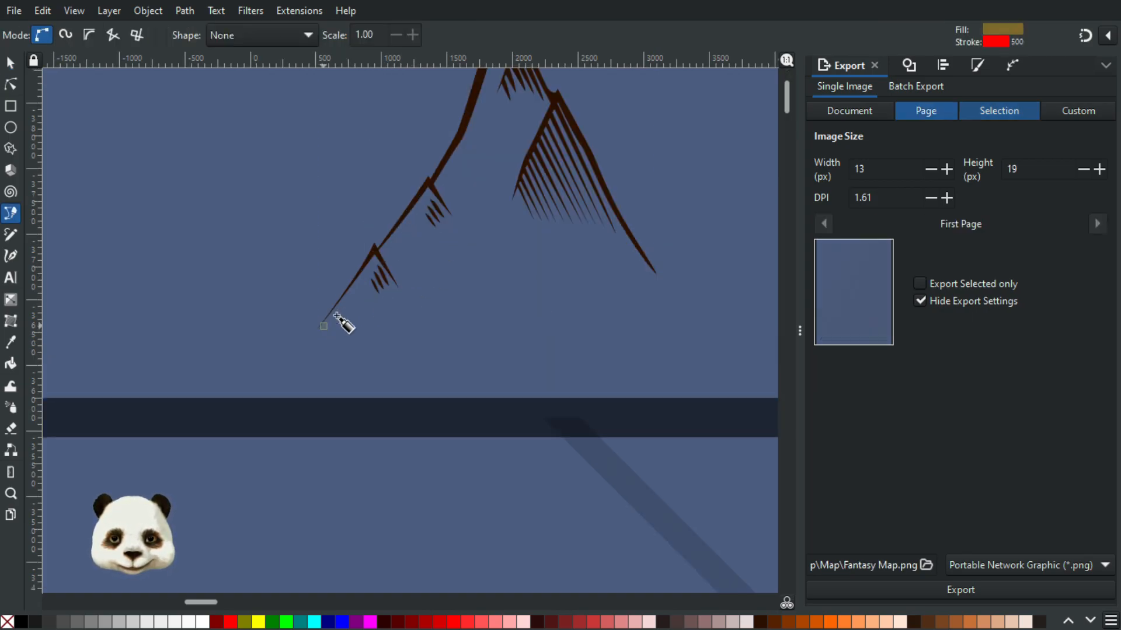
pyautogui.click(378, 251)
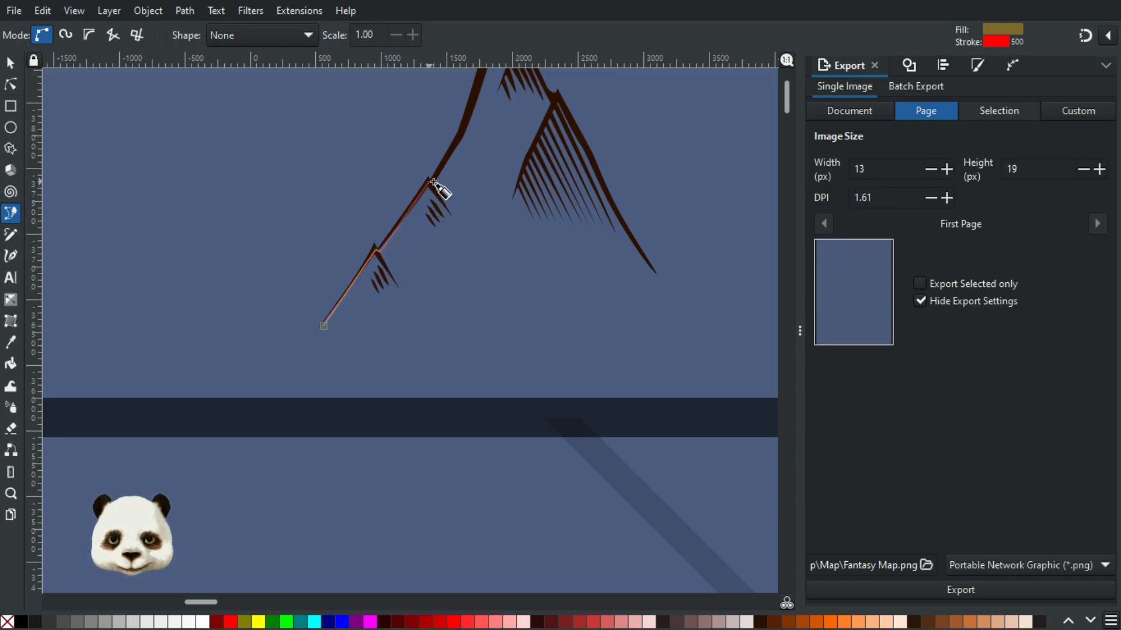
pyautogui.click(436, 177)
pyautogui.moveTo(451, 151); pyautogui.dragTo(332, 314)
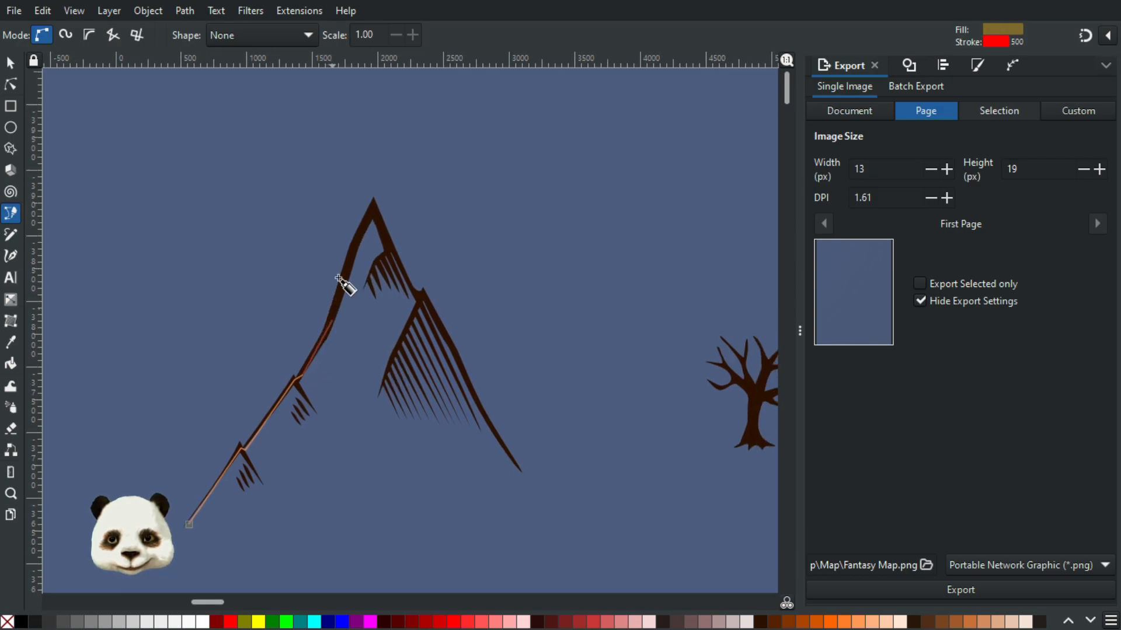
pyautogui.click(370, 217)
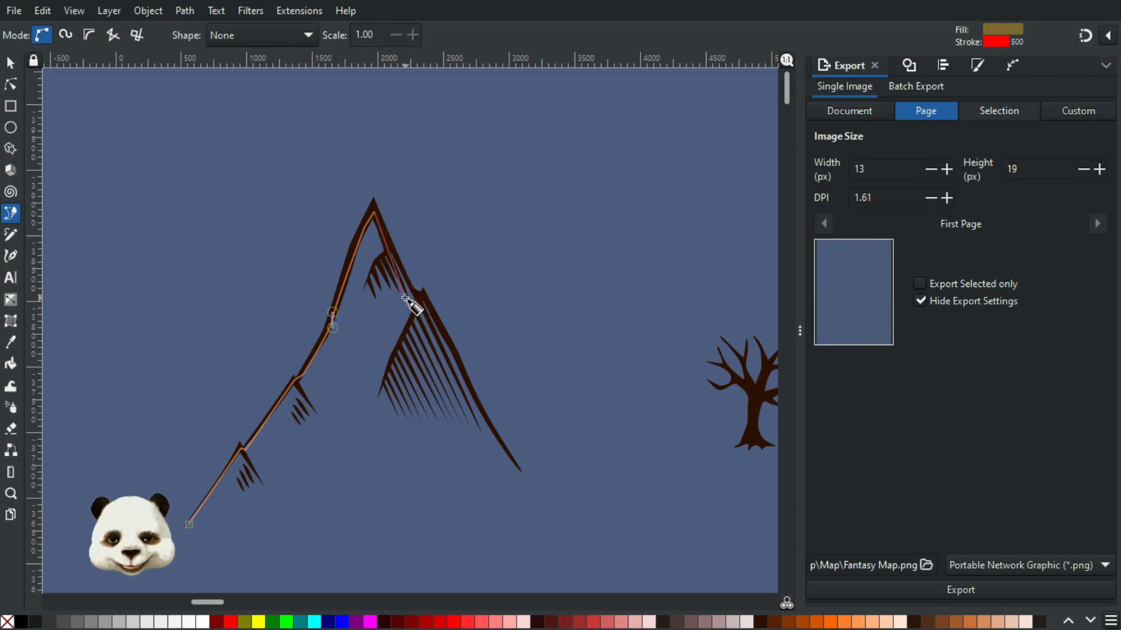
pyautogui.press('Escape')
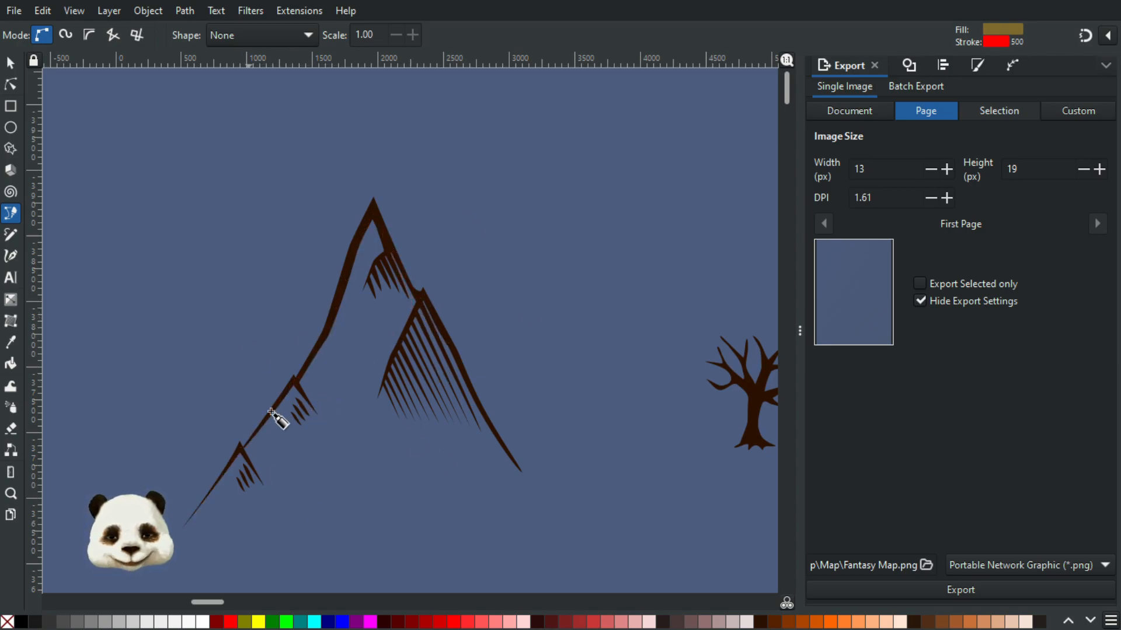
# Step: Examine the original bare tree and dune symbols beside the mountain above the map's border
pyautogui.keyDown('ctrl'); pyautogui.scroll(-4, 412, 419); pyautogui.keyUp('ctrl')
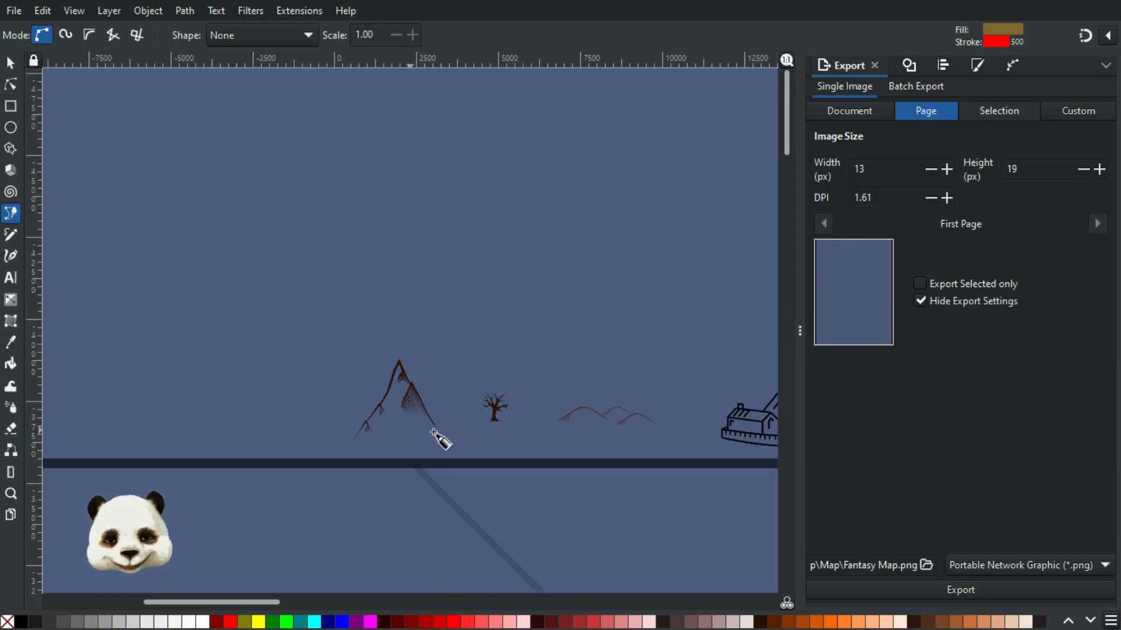
pyautogui.moveTo(663, 465); pyautogui.dragTo(440, 350)
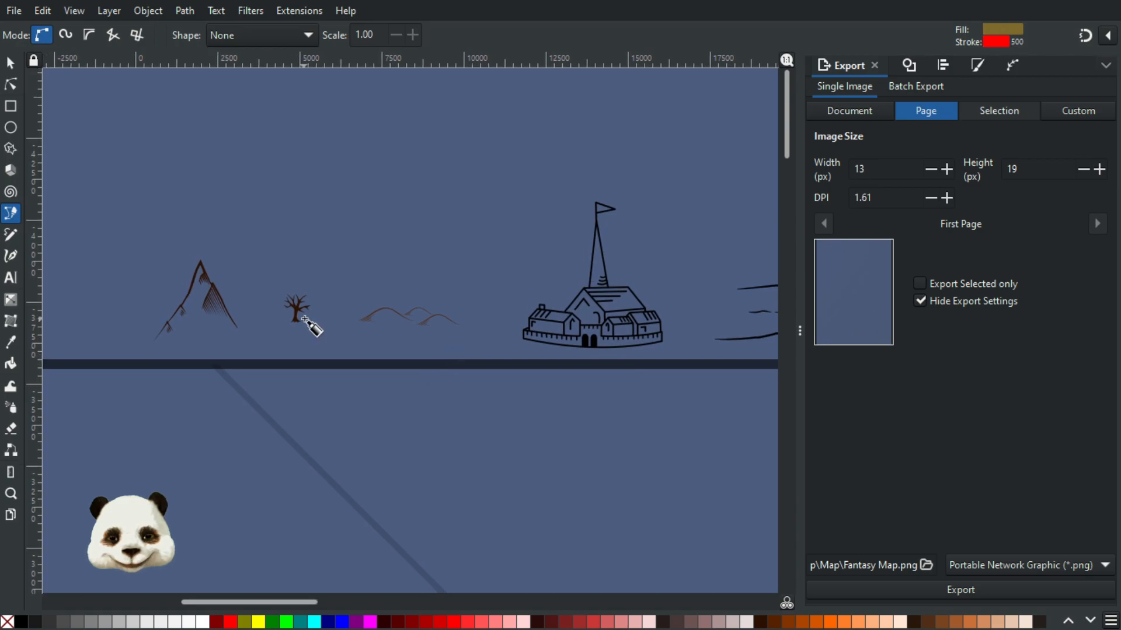
pyautogui.keyDown('ctrl'); pyautogui.scroll(4, 308, 317); pyautogui.keyUp('ctrl')
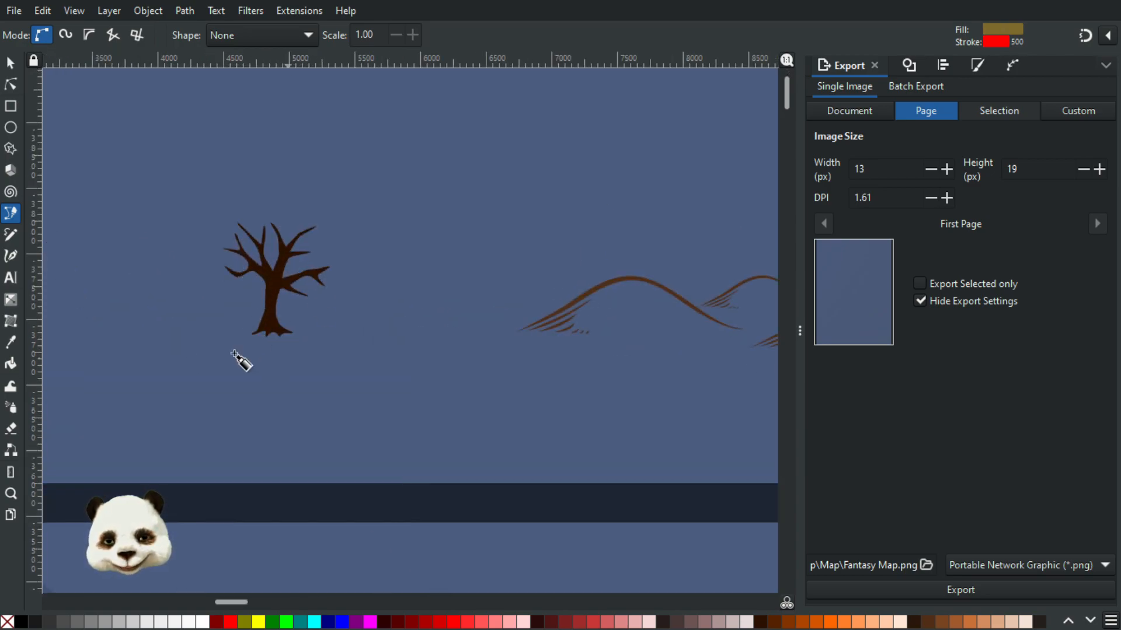
pyautogui.keyDown('ctrl'); pyautogui.scroll(-3, 463, 344); pyautogui.keyUp('ctrl')
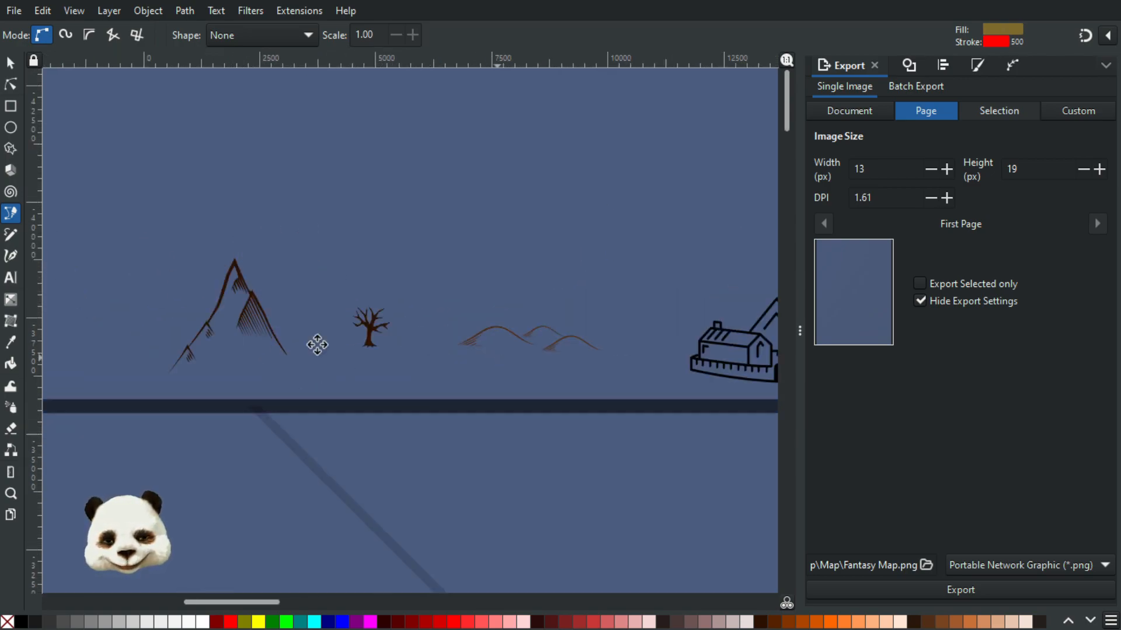
pyautogui.hscroll(3, 435, 348)
pyautogui.keyDown('ctrl'); pyautogui.scroll(4, 315, 348); pyautogui.keyUp('ctrl')
pyautogui.moveTo(245, 333); pyautogui.dragTo(305, 391)
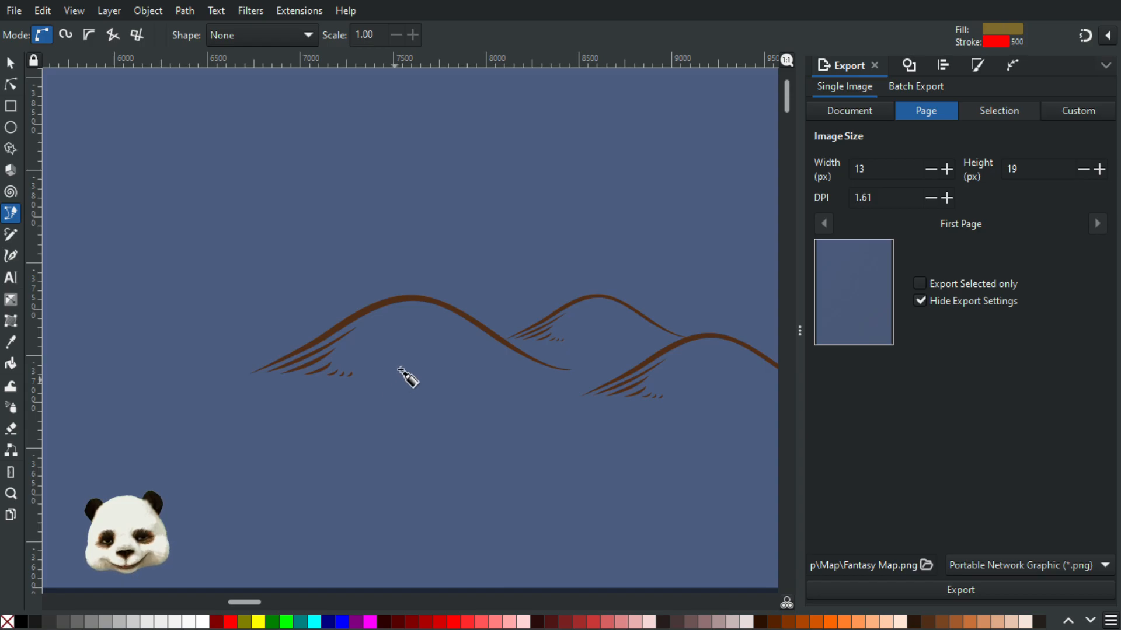
# Step: Examine the row of original symbols above the map's upper border, from the dunes to the castle and water lines
pyautogui.scroll(-5, 653, 393)
pyautogui.keyDown('ctrl'); pyautogui.scroll(-3, 671, 380); pyautogui.keyUp('ctrl')
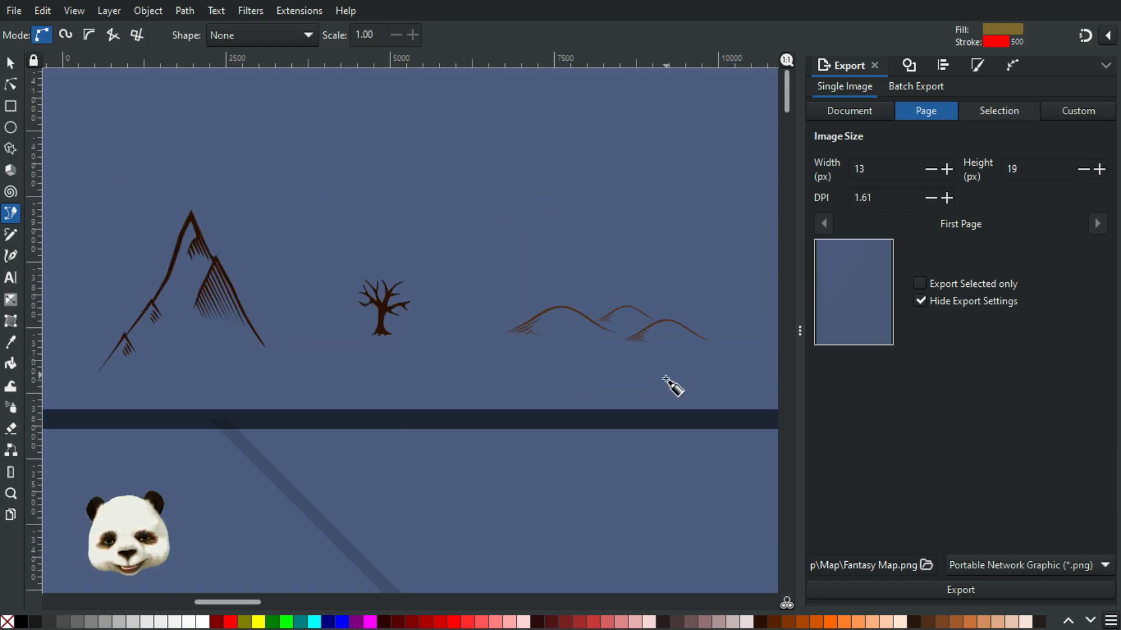
pyautogui.moveTo(671, 380); pyautogui.dragTo(217, 374)
pyautogui.keyDown('ctrl'); pyautogui.scroll(-5, 315, 338); pyautogui.keyUp('ctrl')
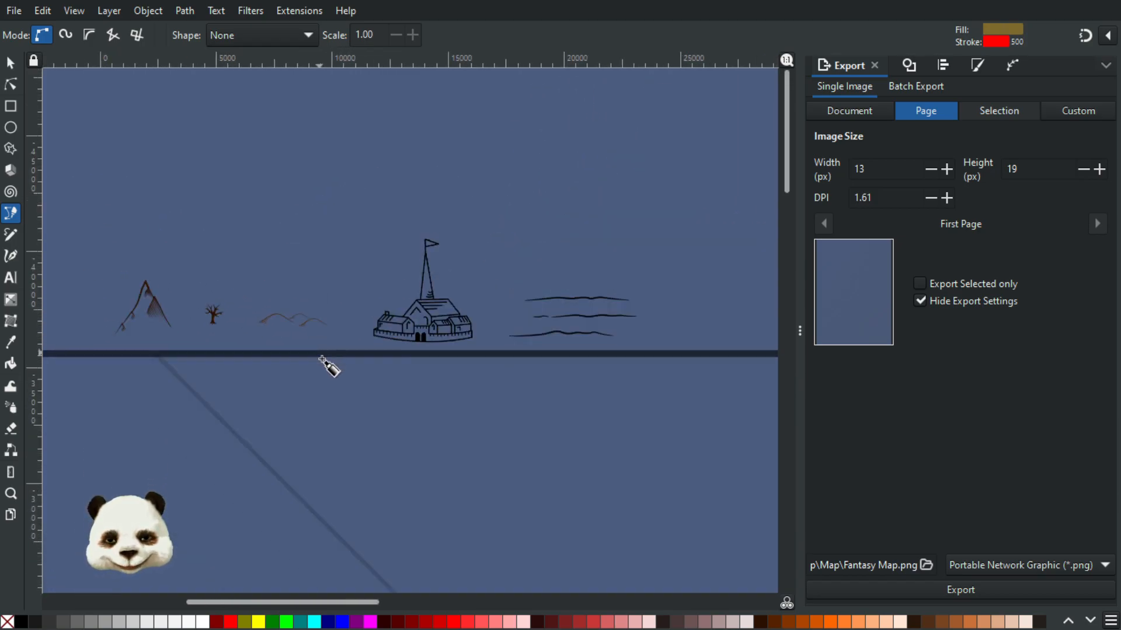
# Step: Examine the western half of the map, with the mountains, forests, dunes and roads between Doorno, Ixos and Nexic
pyautogui.scroll(-15, 359, 462)
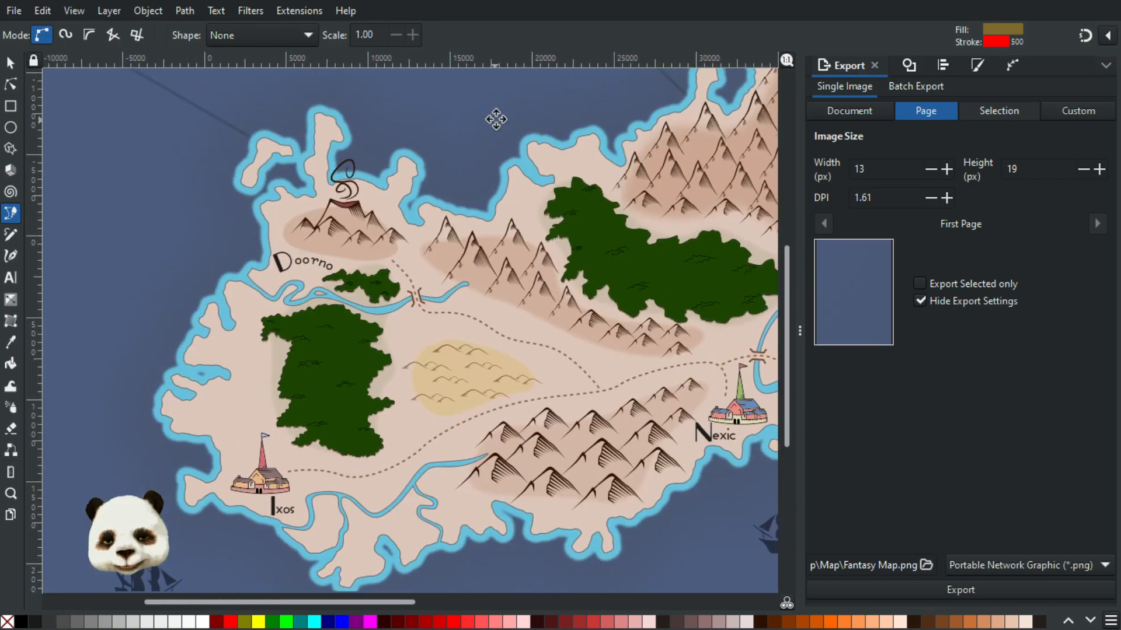
pyautogui.hscroll(3, 496, 117)
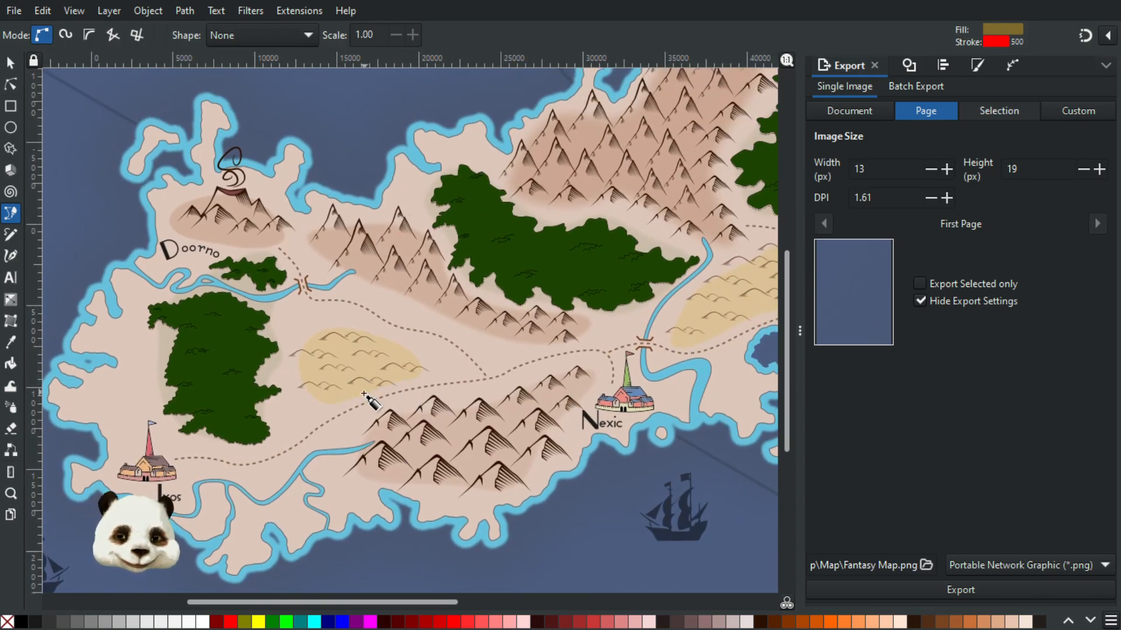
pyautogui.hscroll(-5, 251, 315)
pyautogui.scroll(-3, 363, 270)
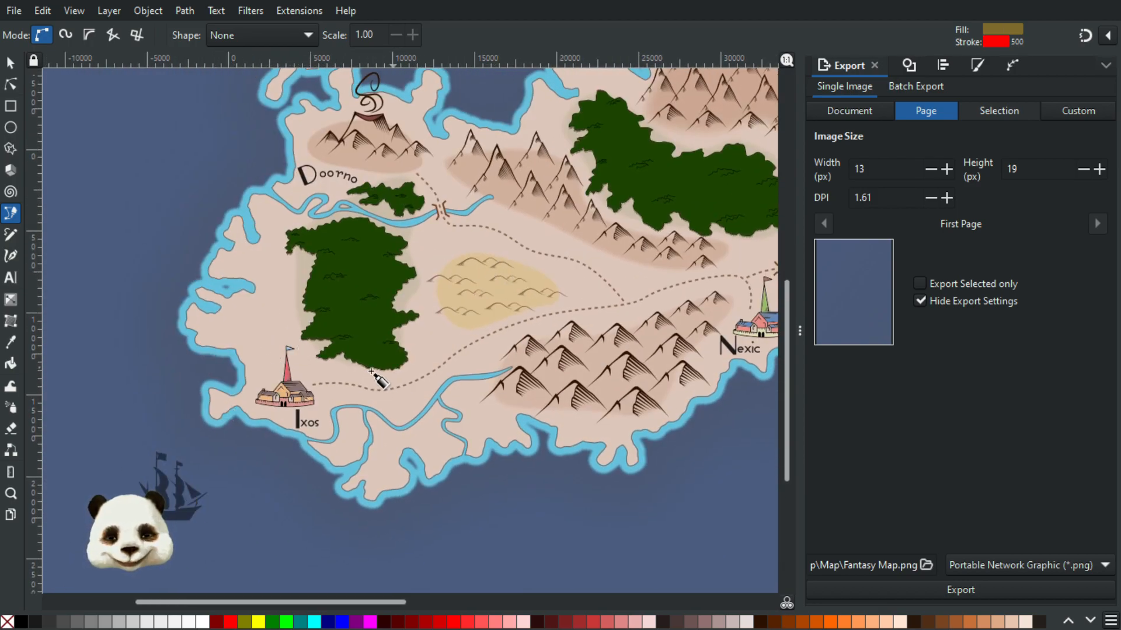
pyautogui.moveTo(500, 274); pyautogui.dragTo(200, 230)
pyautogui.scroll(-2, 289, 309)
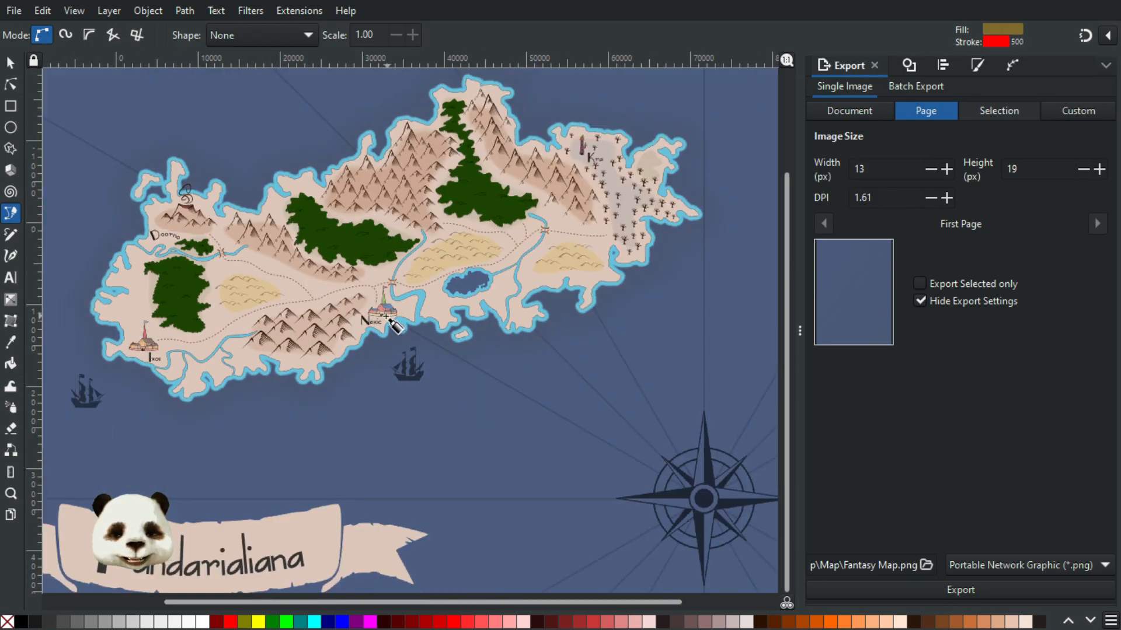
pyautogui.moveTo(290, 400); pyautogui.dragTo(403, 382)
pyautogui.scroll(3, 280, 245)
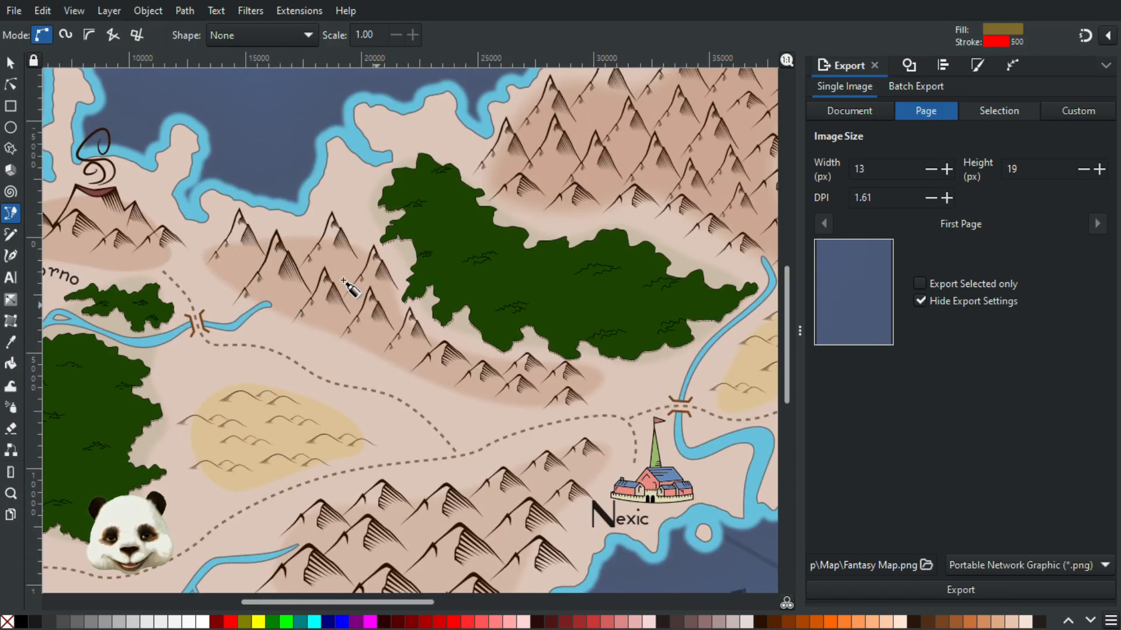
pyautogui.scroll(-5, 487, 351)
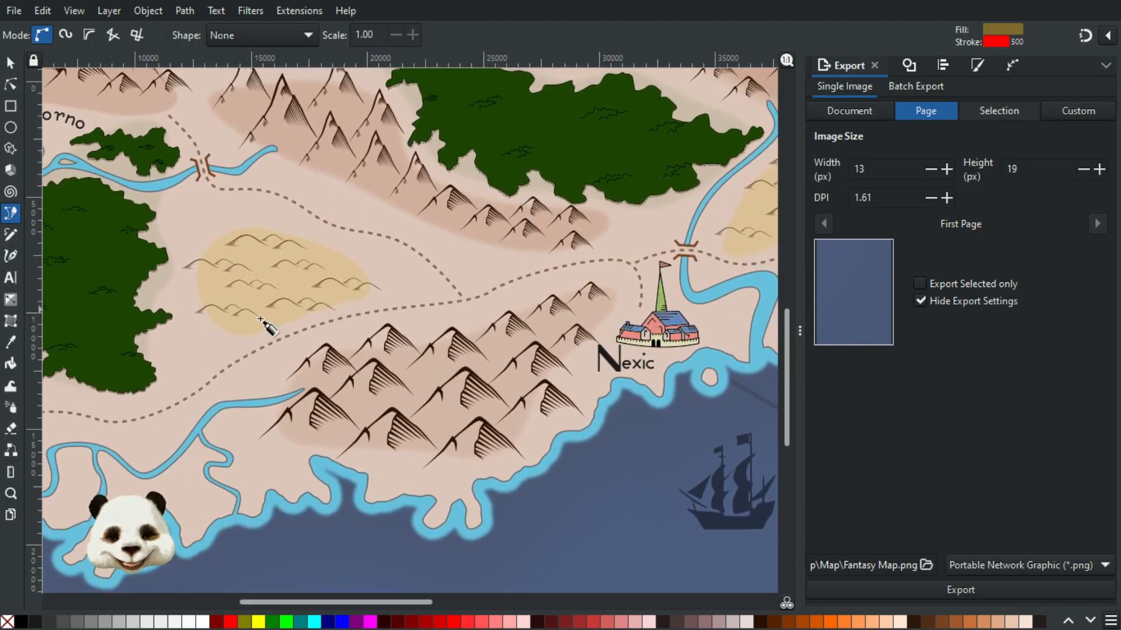
# Step: Review the finished map as a whole, including the sea serpent, the ships, the Pandarialiana title banner and the border
pyautogui.moveTo(345, 321); pyautogui.dragTo(165, 464)
pyautogui.scroll(-4, 358, 438)
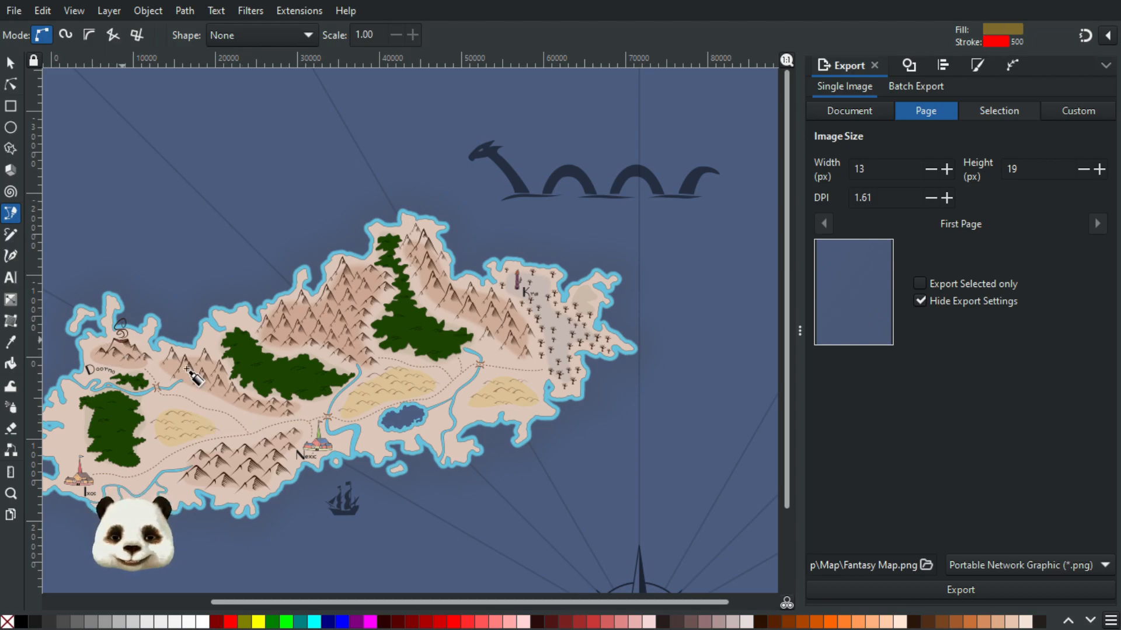
pyautogui.moveTo(287, 435); pyautogui.dragTo(432, 254)
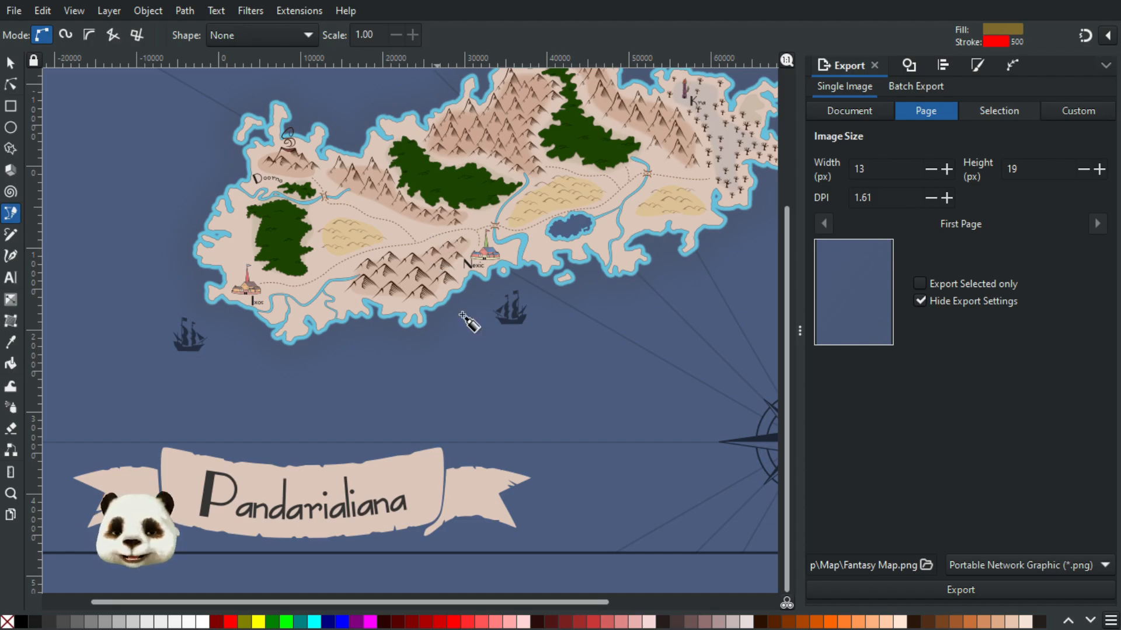
pyautogui.moveTo(489, 245); pyautogui.dragTo(620, 549)
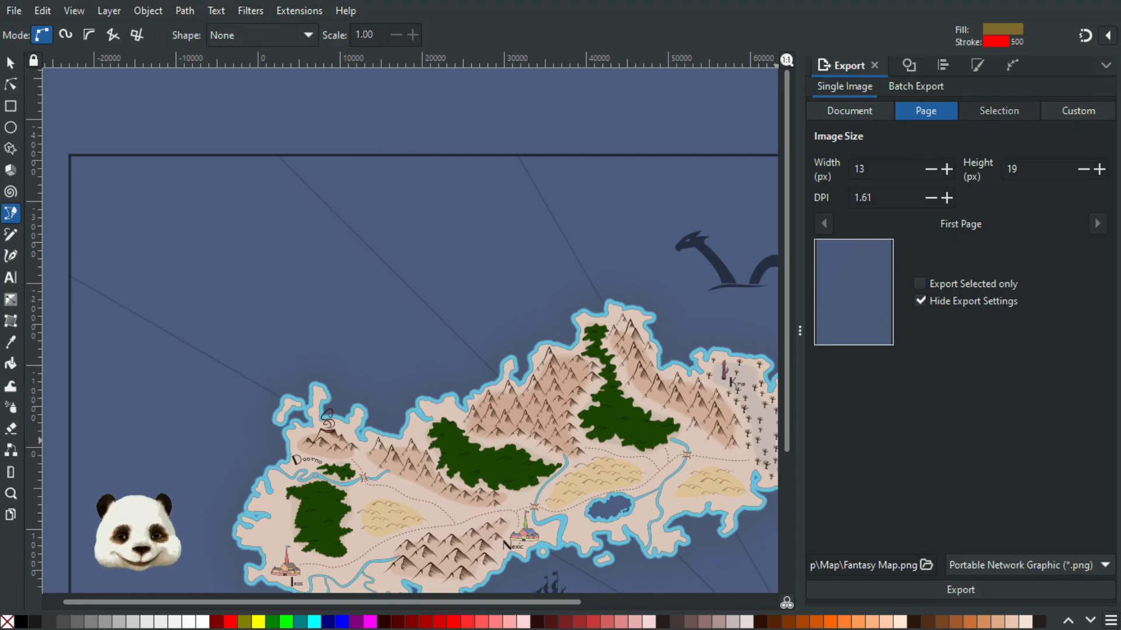
pyautogui.moveTo(425, 232); pyautogui.dragTo(282, 95)
pyautogui.moveTo(428, 205); pyautogui.dragTo(496, 170)
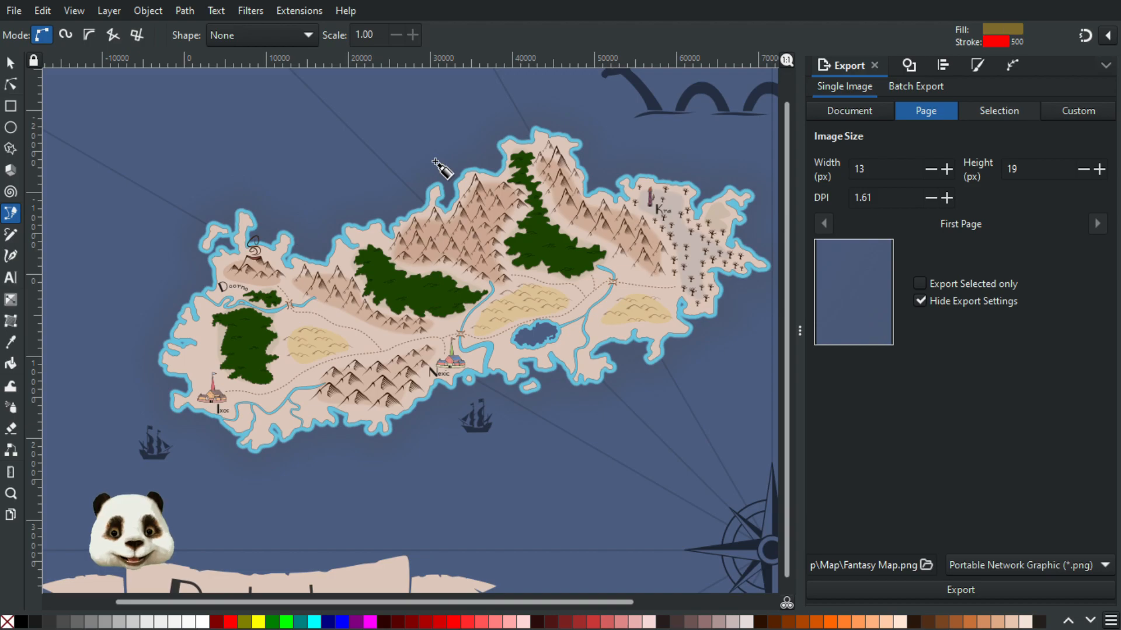
pyautogui.moveTo(425, 183); pyautogui.dragTo(662, 170)
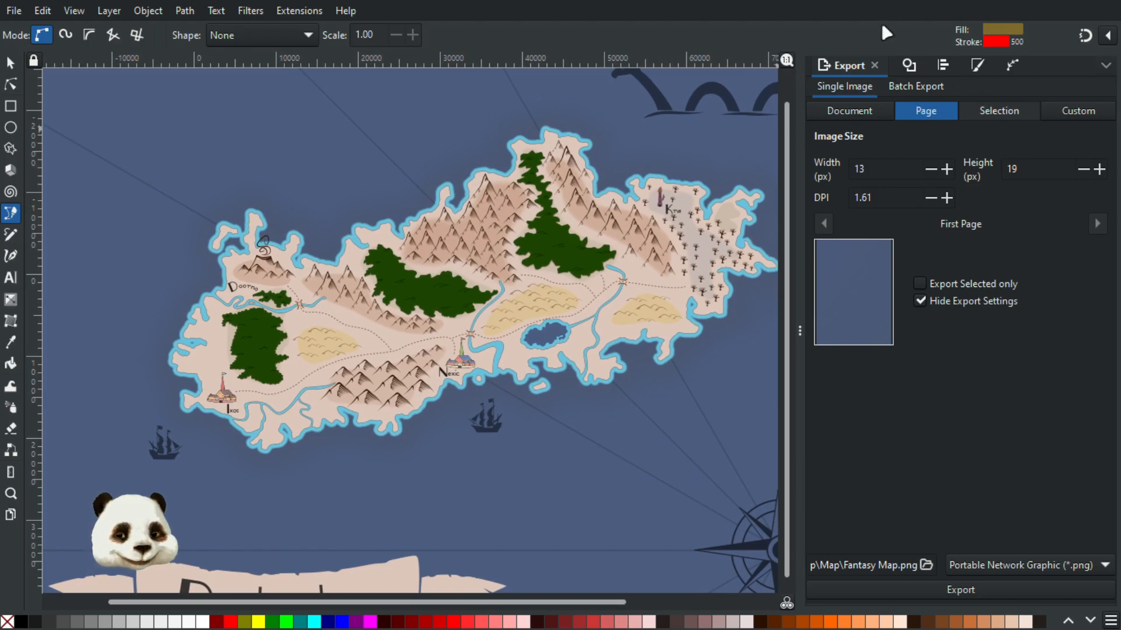